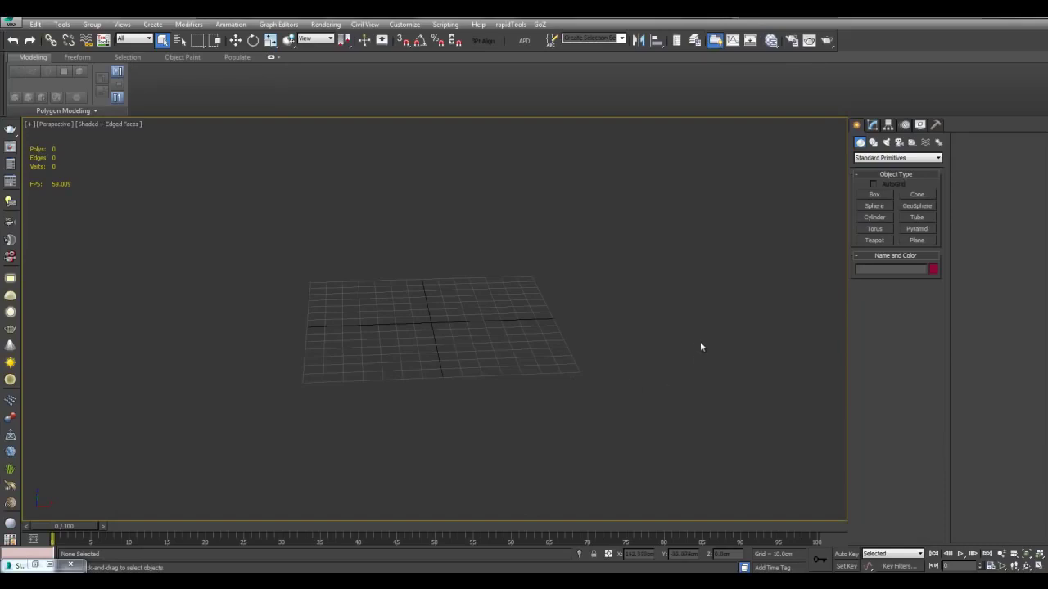
# - Create a standard primitive plane across the middle of the grid, set its Y position to 0 and hide the grid
pyautogui.click(910, 244)
pyautogui.moveTo(385, 291); pyautogui.dragTo(483, 351)
pyautogui.press('w')
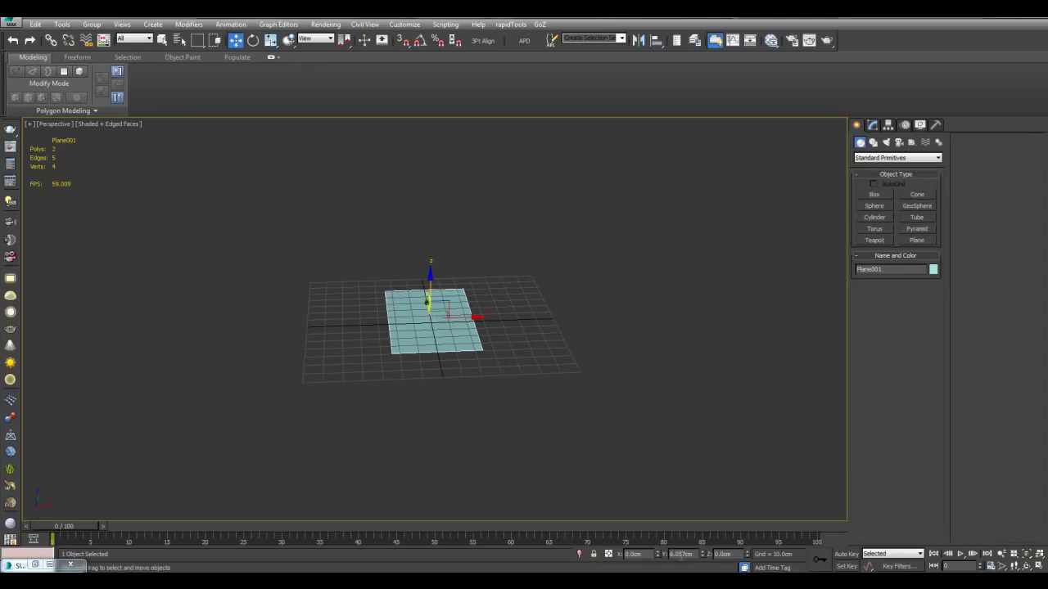
pyautogui.rightClick(701, 558)
pyautogui.scroll(3, 721, 390)
pyautogui.press('g')
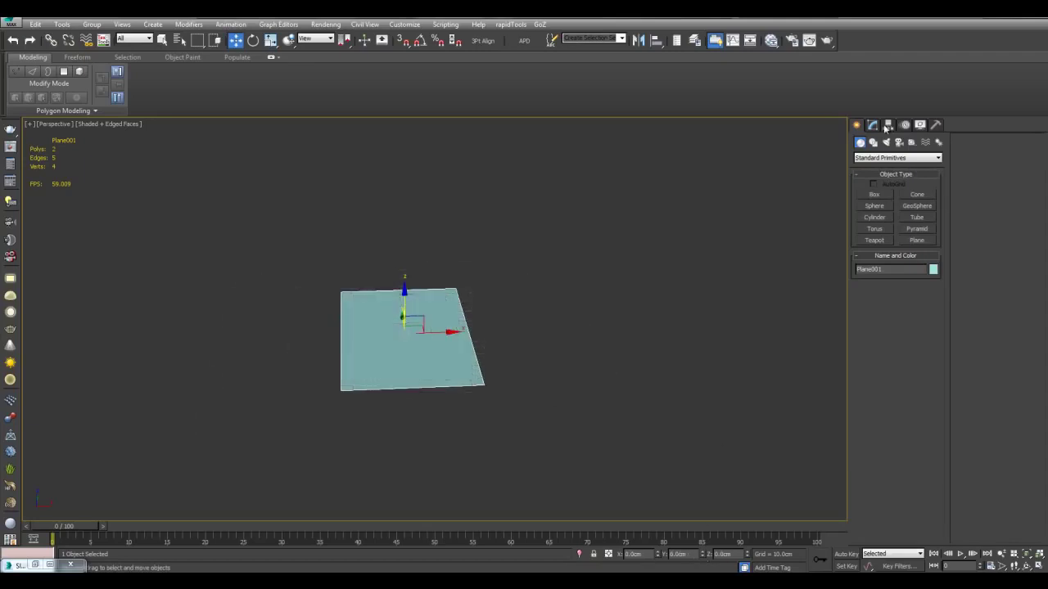
# - Turn on see-through display for the plane and add an Edit Poly modifier
pyautogui.click(873, 126)
pyautogui.hotkey('alt', 'x')
pyautogui.moveTo(742, 244); pyautogui.dragTo(745, 255, button='middle')
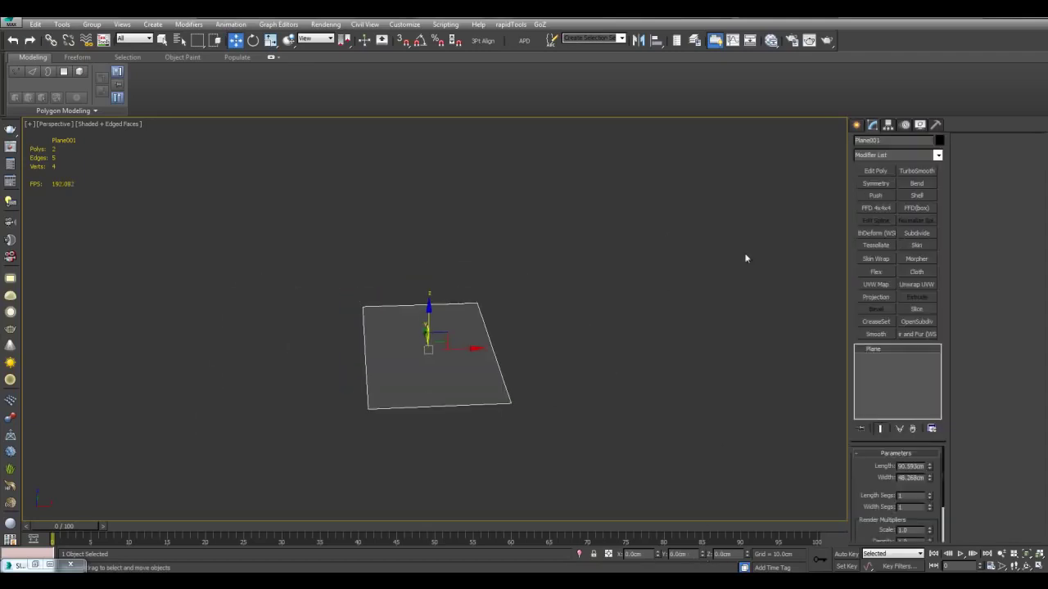
pyautogui.click(874, 172)
# - Extrude the plane's right edge outward and downward into a chain of sloping polygons
pyautogui.press('2')
pyautogui.click(493, 350)
pyautogui.keyDown('alt'); pyautogui.moveTo(497, 357); pyautogui.dragTo(525, 326, button='middle'); pyautogui.keyUp('alt')
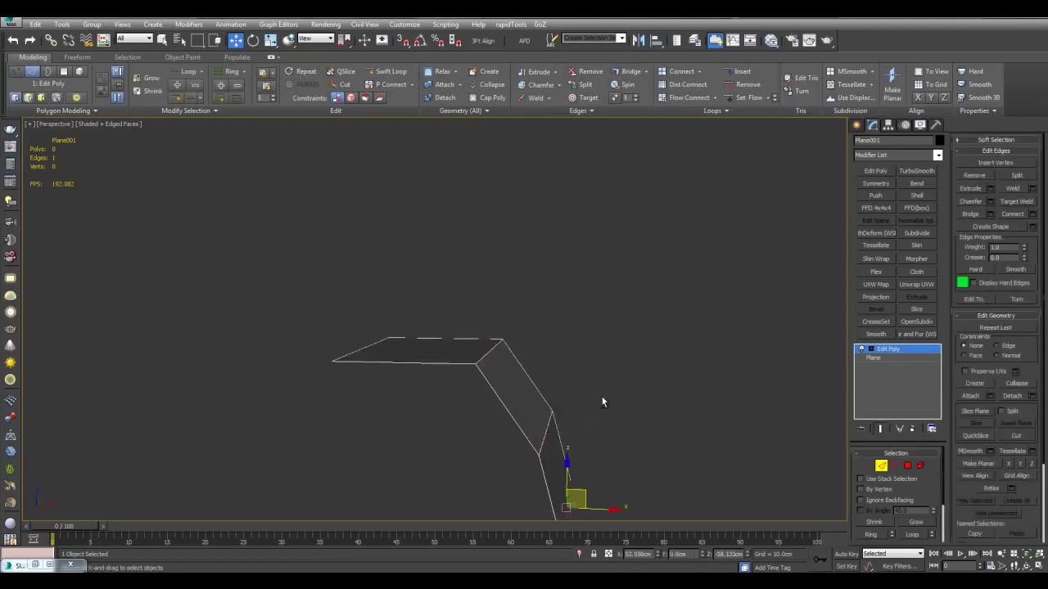
pyautogui.keyDown('alt'); pyautogui.moveTo(602, 401); pyautogui.dragTo(600, 429, button='middle'); pyautogui.keyUp('alt')
# - Select a ring of edges on the strip and connect them with a new edge loop
pyautogui.hotkey('alt', 's')
pyautogui.press('q')
pyautogui.keyDown('alt'); pyautogui.moveTo(491, 366); pyautogui.dragTo(476, 344, button='middle'); pyautogui.keyUp('alt')
pyautogui.hotkey('alt', 'r')
pyautogui.hotkey('ctrl', 'shift', 'e')
pyautogui.click(528, 320)
# - Bevel one polygon of the strip upward
pyautogui.press('4')
pyautogui.click(477, 347)
pyautogui.hotkey('ctrl', 'shift', 'b')
pyautogui.moveTo(478, 348); pyautogui.dragTo(467, 298)
# - Select one polygon, invert the selection and delete all the other polygons
pyautogui.keyDown('alt'); pyautogui.moveTo(500, 328); pyautogui.dragTo(490, 294, button='middle'); pyautogui.keyUp('alt')
pyautogui.scroll(3, 606, 294)
pyautogui.keyDown('alt'); pyautogui.moveTo(489, 294); pyautogui.dragTo(529, 289, button='middle'); pyautogui.keyUp('alt')
pyautogui.click(447, 299)
pyautogui.scroll(4, 532, 287)
pyautogui.moveTo(551, 252); pyautogui.dragTo(607, 315, button='middle')
pyautogui.hotkey('ctrl', 'i')
pyautogui.press('Delete')
pyautogui.scroll(-2, 598, 302)
pyautogui.scroll(2, 582, 304)
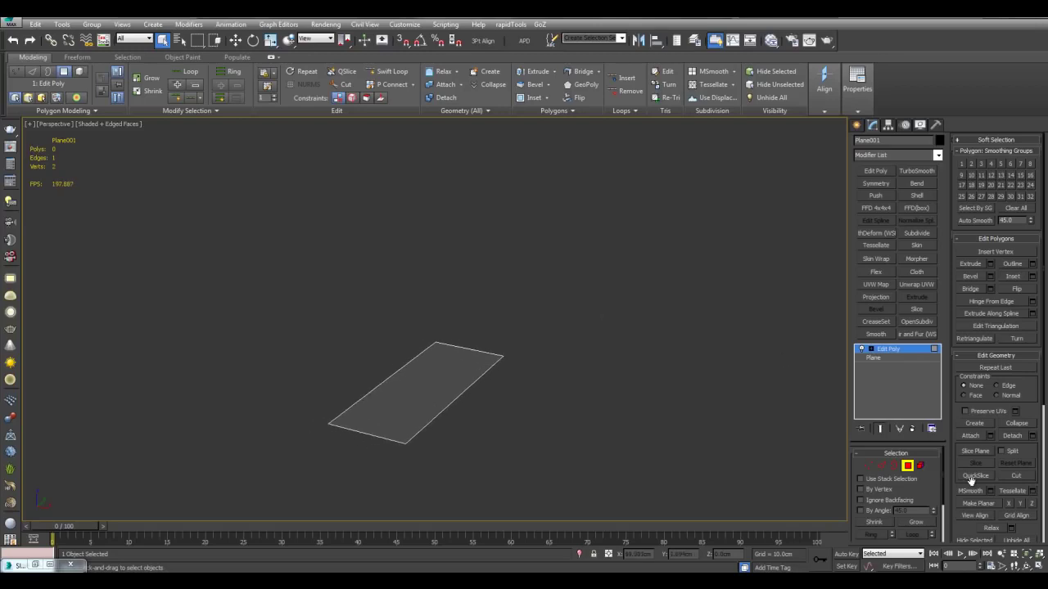
# - Select the remaining polygon, clear all its smoothing groups and deselect it
pyautogui.moveTo(606, 383); pyautogui.dragTo(639, 367, button='middle')
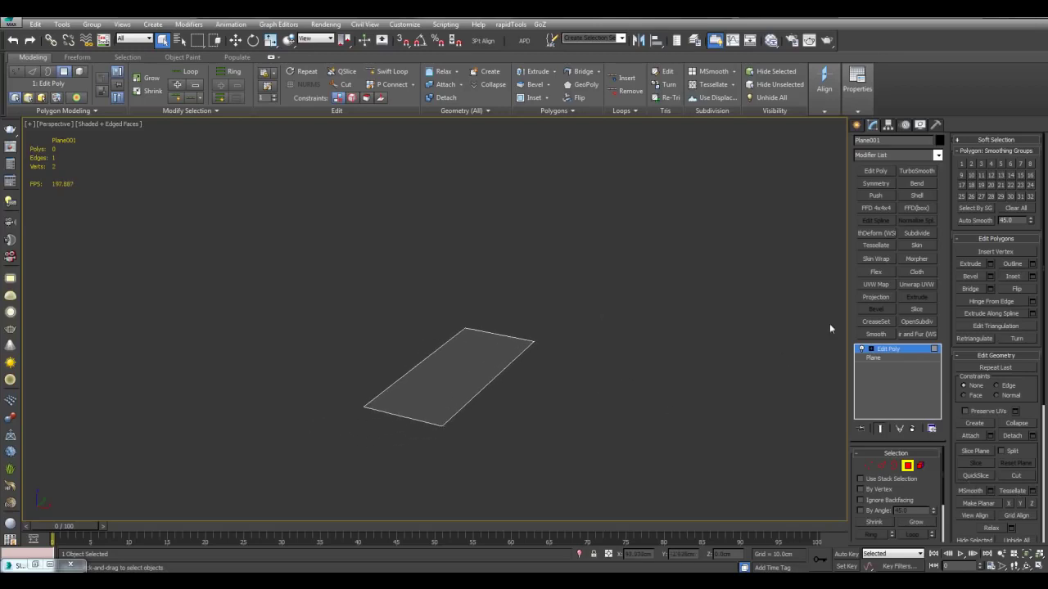
pyautogui.hotkey('ctrl', 'a')
pyautogui.click(1016, 213)
pyautogui.click(485, 272)
pyautogui.moveTo(485, 272); pyautogui.dragTo(512, 298, button='middle')
# - Extrude the polygon's far edge upward into a second, upright polygon
pyautogui.press('2')
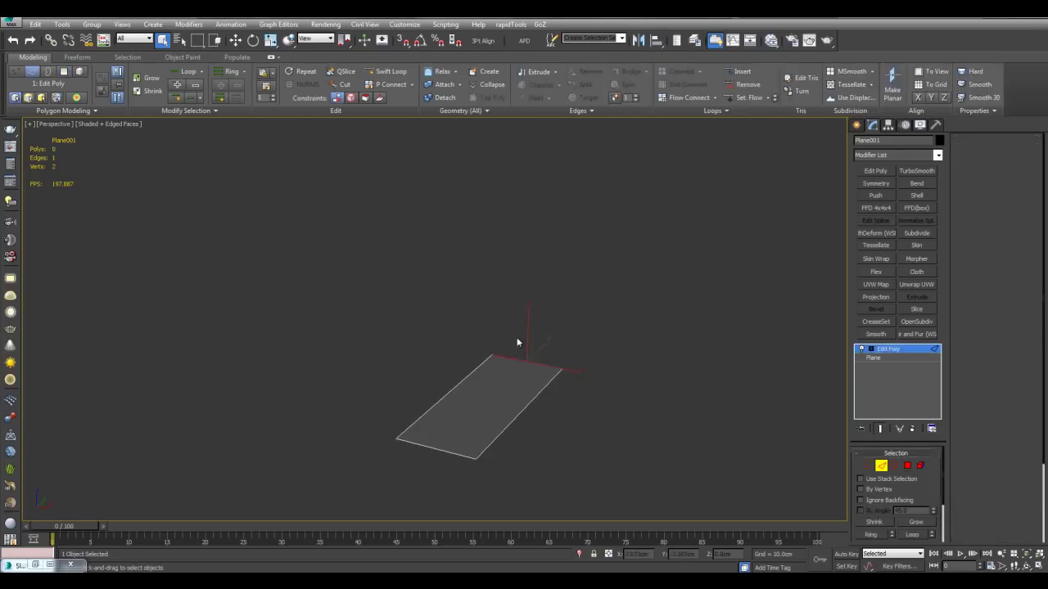
pyautogui.keyDown('alt'); pyautogui.moveTo(561, 355); pyautogui.dragTo(529, 345, button='middle'); pyautogui.keyUp('alt')
pyautogui.keyDown('shift'); pyautogui.moveTo(454, 344); pyautogui.dragTo(529, 183); pyautogui.keyUp('shift')
pyautogui.moveTo(501, 294); pyautogui.dragTo(572, 310, button='middle')
pyautogui.click(572, 310)
# - Try Tessellate on all vertices of the bent strip and undo it
pyautogui.press('1')
pyautogui.hotkey('ctrl', 'a')
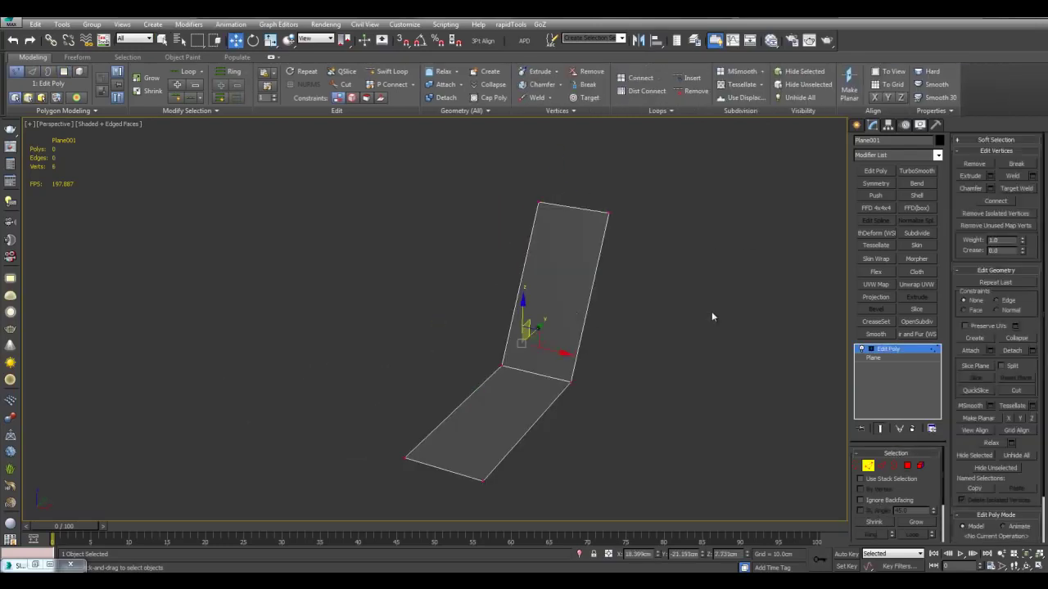
pyautogui.moveTo(712, 312); pyautogui.dragTo(654, 296, button='middle')
pyautogui.click(1015, 406)
pyautogui.keyDown('alt'); pyautogui.moveTo(646, 365); pyautogui.dragTo(606, 298, button='middle'); pyautogui.keyUp('alt')
pyautogui.scroll(-4, 490, 364)
pyautogui.scroll(3, 464, 326)
pyautogui.scroll(-2, 494, 345)
pyautogui.hotkey('ctrl', 'z')
# - Apply MSmooth twice to all vertices of the bent strip
pyautogui.click(977, 408)
pyautogui.scroll(2, 606, 298)
pyautogui.moveTo(570, 350); pyautogui.dragTo(620, 279, button='middle')
pyautogui.click(981, 408)
pyautogui.keyDown('alt'); pyautogui.moveTo(697, 362); pyautogui.dragTo(621, 360, button='middle'); pyautogui.keyUp('alt')
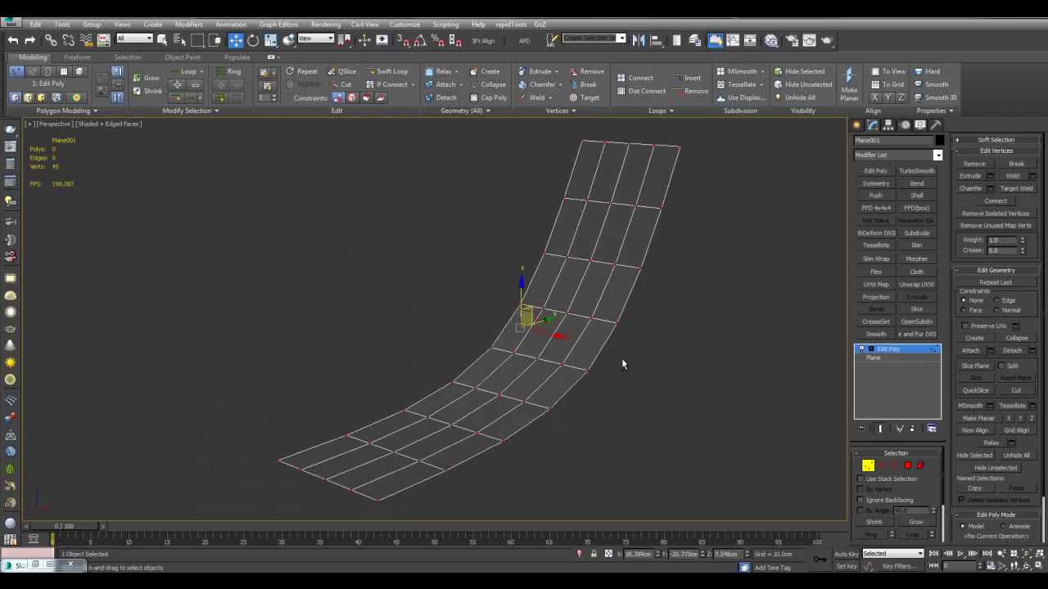
# - Undo both MSmooth passes and delete the upright polygon by removing its top vertices
pyautogui.hotkey('ctrl', 'z')
pyautogui.hotkey('ctrl', 'z')
pyautogui.scroll(-2, 627, 357)
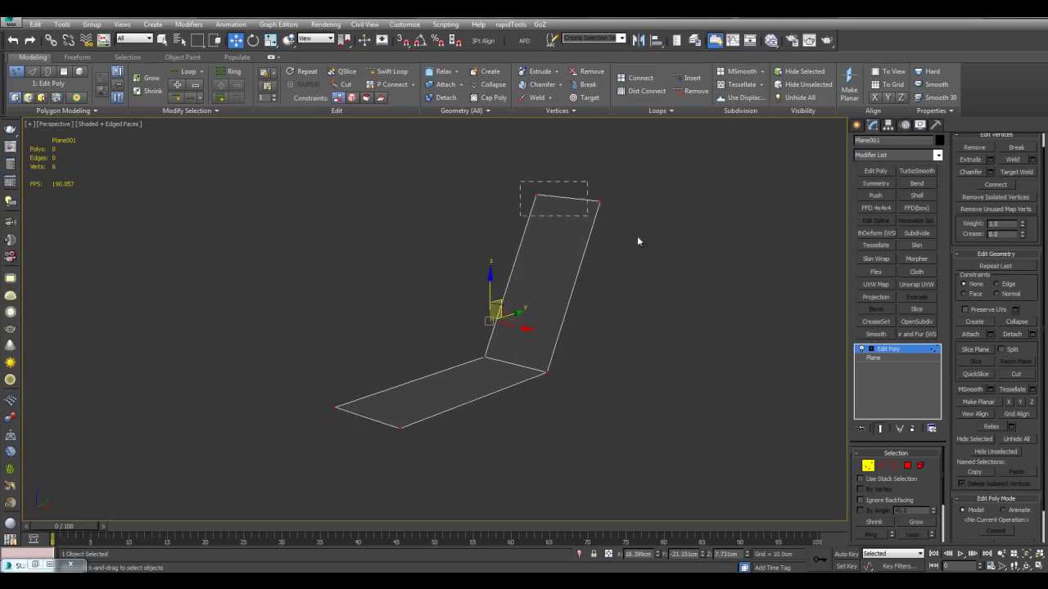
pyautogui.moveTo(638, 241); pyautogui.dragTo(643, 250)
pyautogui.press('Delete')
pyautogui.press('z')
pyautogui.press('q')
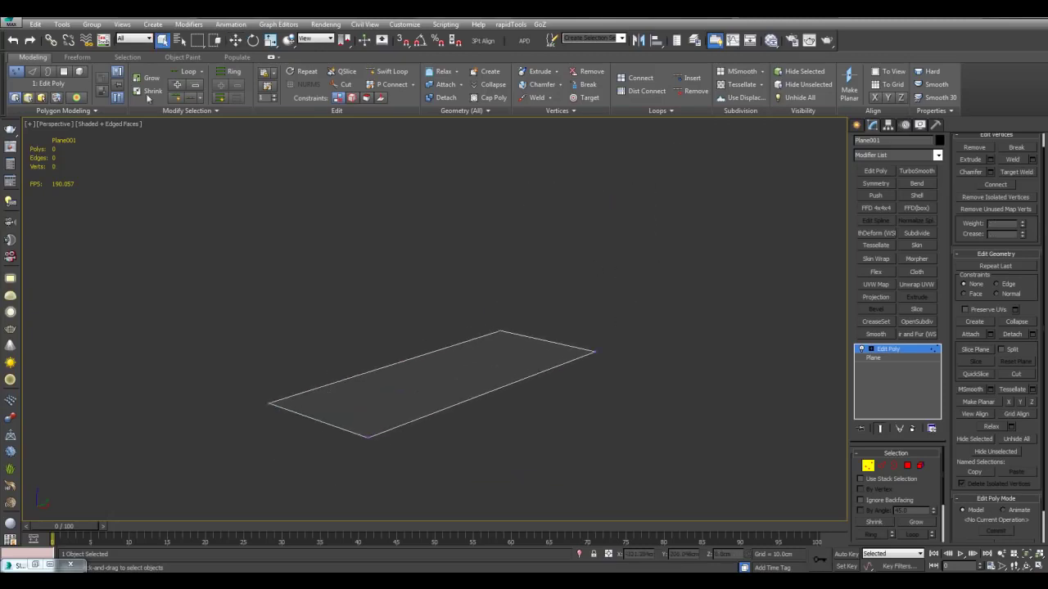
# - Activate the Freeform Shift brush and move the polygon's corner vertices along its right side
pyautogui.click(78, 57)
pyautogui.moveTo(425, 211); pyautogui.dragTo(435, 262, button='middle')
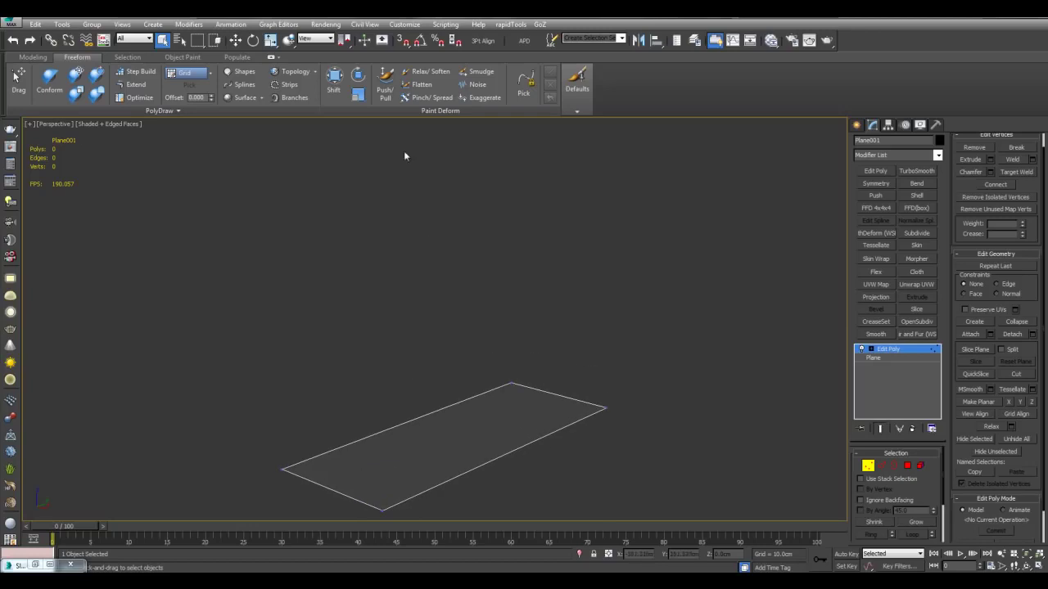
pyautogui.moveTo(391, 228); pyautogui.dragTo(380, 232, button='middle')
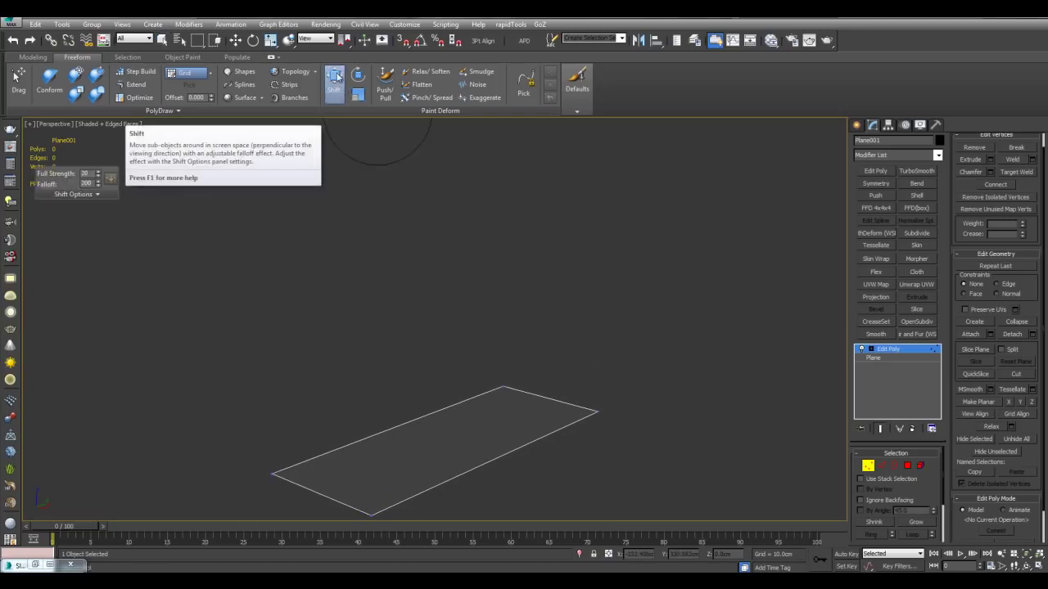
pyautogui.keyDown('alt'); pyautogui.moveTo(529, 327); pyautogui.dragTo(556, 362, button='middle'); pyautogui.keyUp('alt')
pyautogui.moveTo(527, 301); pyautogui.dragTo(594, 298)
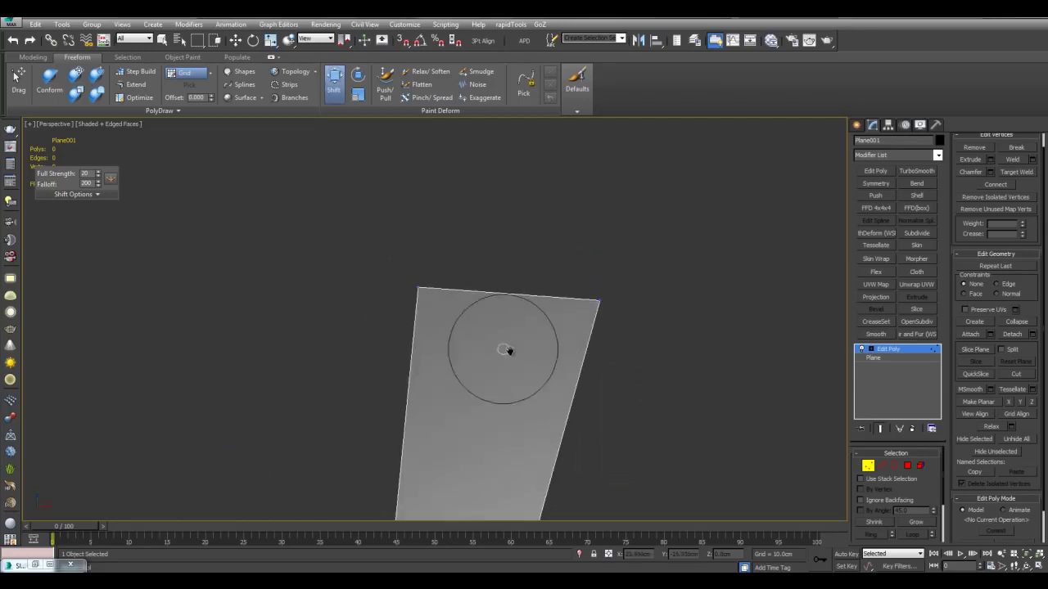
pyautogui.moveTo(504, 349); pyautogui.dragTo(502, 327, button='middle')
pyautogui.scroll(-2, 502, 327)
pyautogui.moveTo(483, 457); pyautogui.dragTo(533, 463)
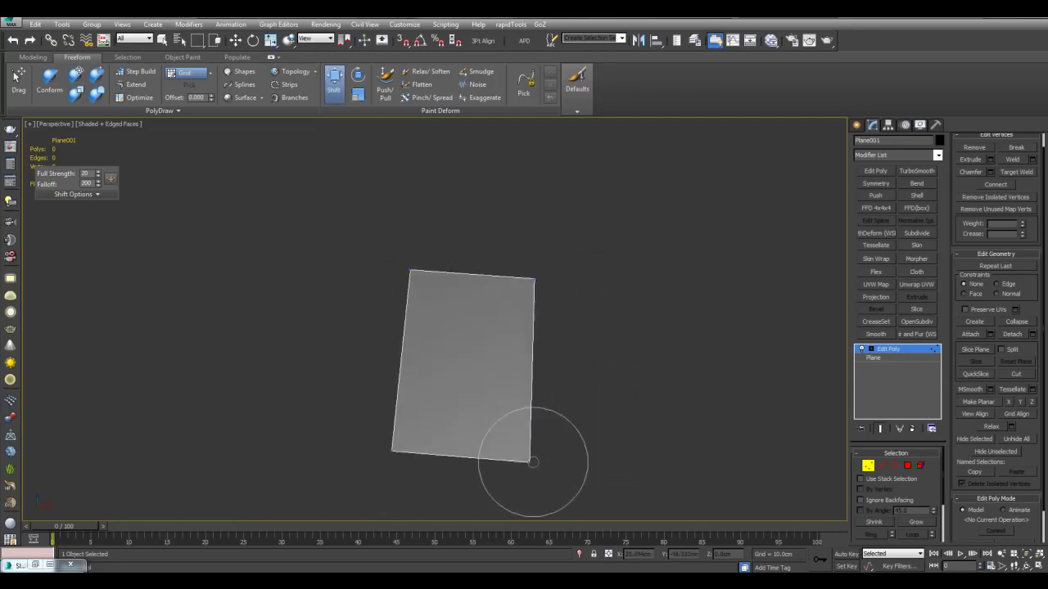
# - Switch Edit Poly to Edge level and push the polygon's right side outward with the Shift brush
pyautogui.click(871, 350)
pyautogui.click(878, 368)
pyautogui.moveTo(577, 272); pyautogui.dragTo(575, 272, button='middle')
pyautogui.moveTo(532, 279); pyautogui.dragTo(566, 286)
pyautogui.moveTo(535, 461); pyautogui.dragTo(562, 481)
pyautogui.moveTo(576, 299); pyautogui.dragTo(572, 298, button='middle')
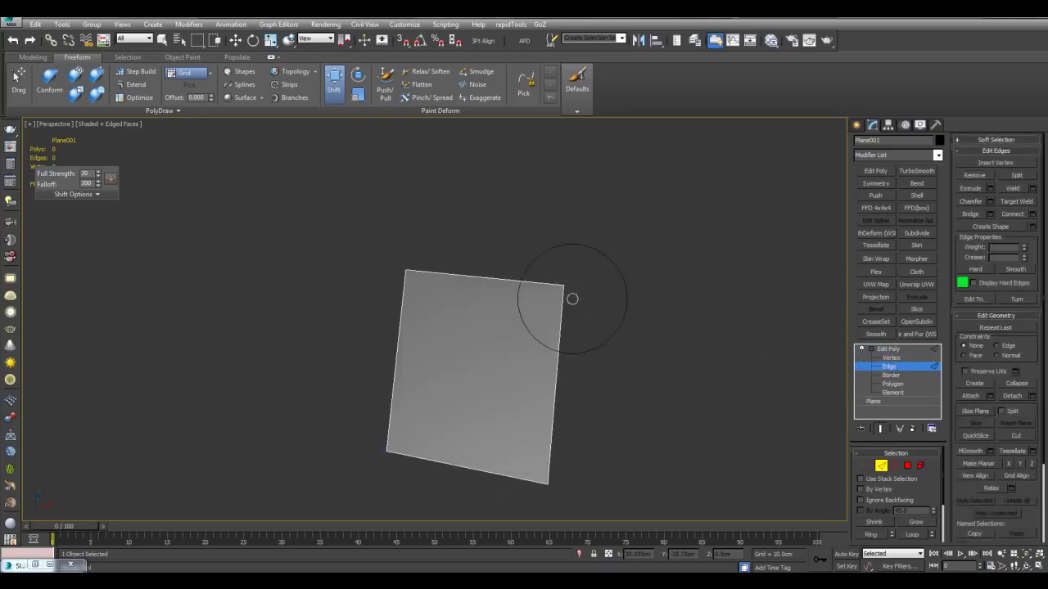
pyautogui.scroll(-2, 572, 299)
# - Return to Vertex level and shift the two upper corners of the polygon outward
pyautogui.click(891, 359)
pyautogui.scroll(2, 550, 285)
pyautogui.moveTo(551, 285); pyautogui.dragTo(582, 291)
pyautogui.moveTo(427, 269); pyautogui.dragTo(418, 242)
pyautogui.moveTo(588, 262)
pyautogui.mouseDown(button='middle')
pyautogui.moveTo(559, 281)
pyautogui.moveTo(568, 349)
pyautogui.moveTo(582, 320)
pyautogui.moveTo(577, 312)
pyautogui.moveTo(573, 325)
pyautogui.moveTo(571, 292)
pyautogui.mouseUp(button='middle')
pyautogui.scroll(-2, 559, 303)
pyautogui.scroll(2, 569, 323)
pyautogui.scroll(-2, 568, 290)
# - Shift the upper corners again from other viewing angles, pulling the right corner outward and then upward
pyautogui.moveTo(567, 348)
pyautogui.keyDown('alt'); pyautogui.mouseDown(button='middle')
pyautogui.moveTo(557, 248)
pyautogui.moveTo(571, 319)
pyautogui.moveTo(545, 269)
pyautogui.moveTo(531, 286)
pyautogui.mouseUp(button='middle'); pyautogui.keyUp('alt')
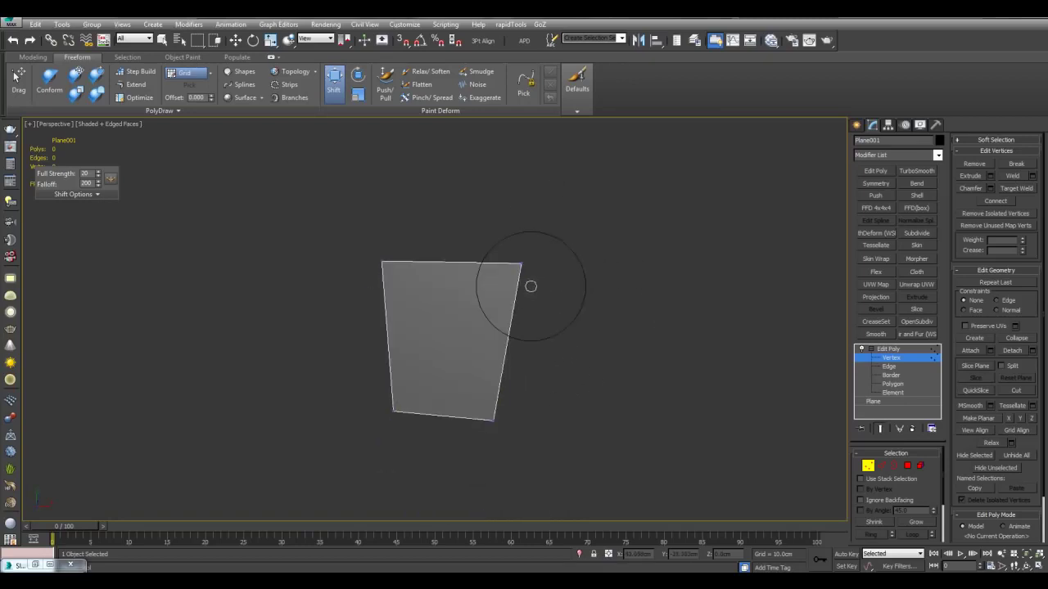
pyautogui.moveTo(520, 262); pyautogui.dragTo(576, 299)
pyautogui.moveTo(390, 259); pyautogui.dragTo(405, 258)
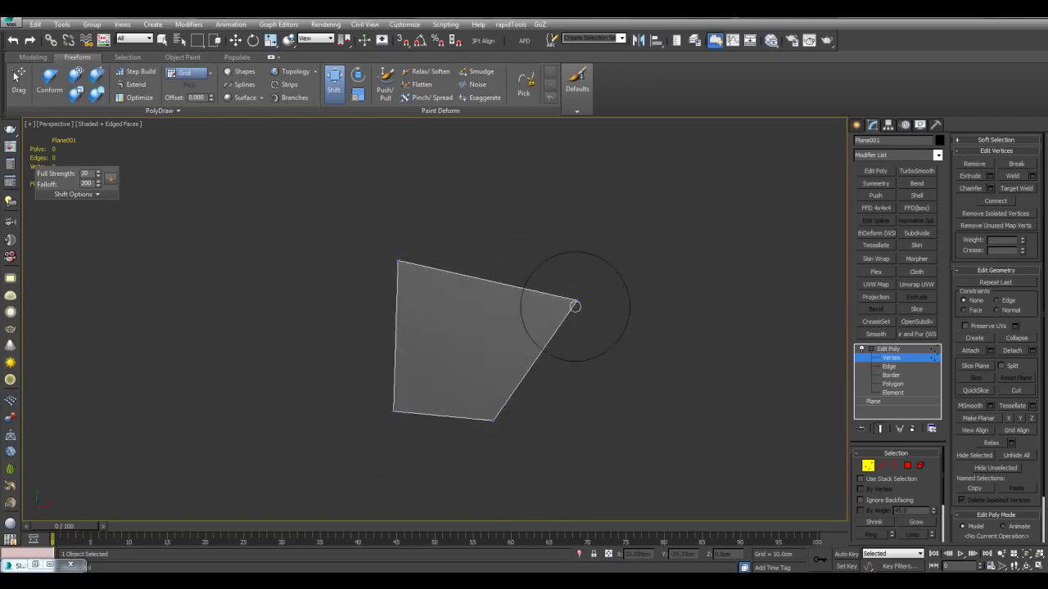
pyautogui.keyDown('alt'); pyautogui.moveTo(551, 255); pyautogui.dragTo(452, 248, button='middle'); pyautogui.keyUp('alt')
pyautogui.moveTo(507, 334); pyautogui.dragTo(487, 239)
pyautogui.keyDown('alt'); pyautogui.moveTo(460, 274); pyautogui.dragTo(585, 325, button='middle'); pyautogui.keyUp('alt')
pyautogui.scroll(3, 589, 326)
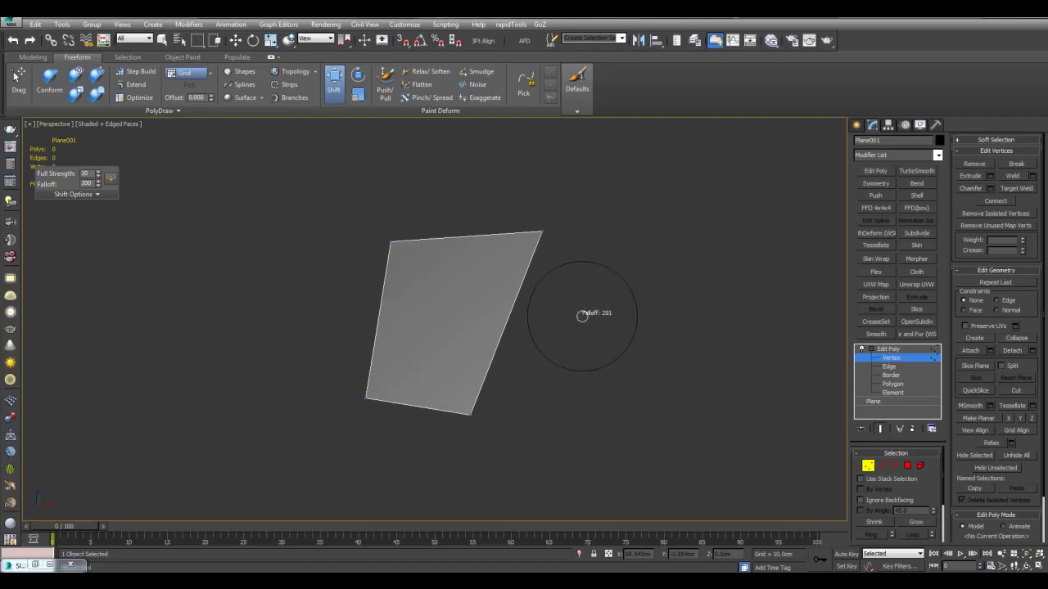
# - Set the Shift brush falloff to 205 and try the brush on the polygon at different zoom levels
pyautogui.keyDown('ctrl'); pyautogui.moveTo(582, 316); pyautogui.dragTo(580, 313); pyautogui.keyUp('ctrl')
pyautogui.scroll(-3, 579, 312)
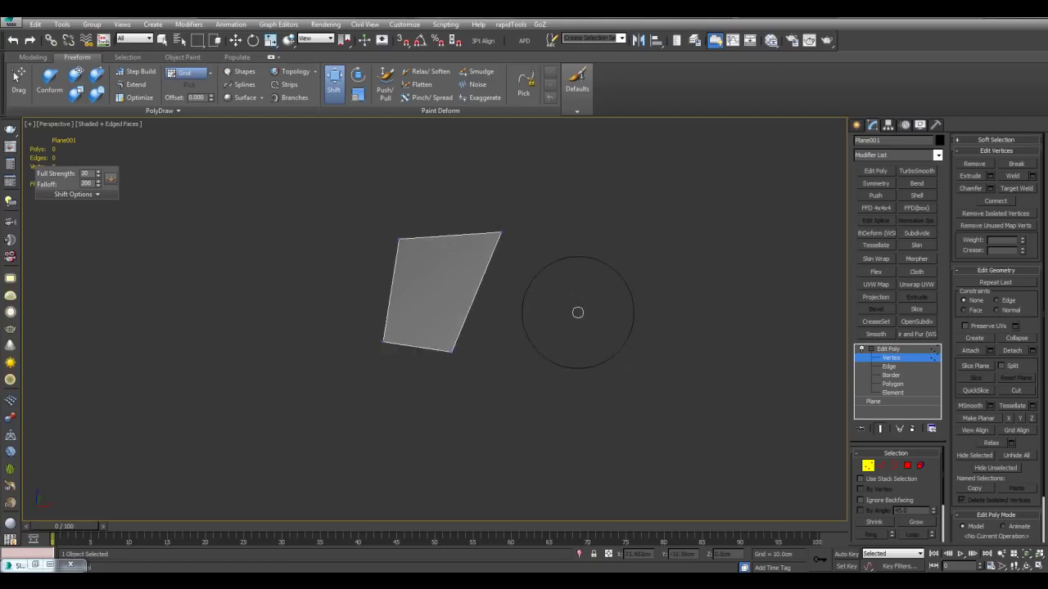
pyautogui.scroll(4, 552, 308)
pyautogui.scroll(-4, 547, 311)
pyautogui.scroll(3, 549, 312)
pyautogui.scroll(-8, 548, 312)
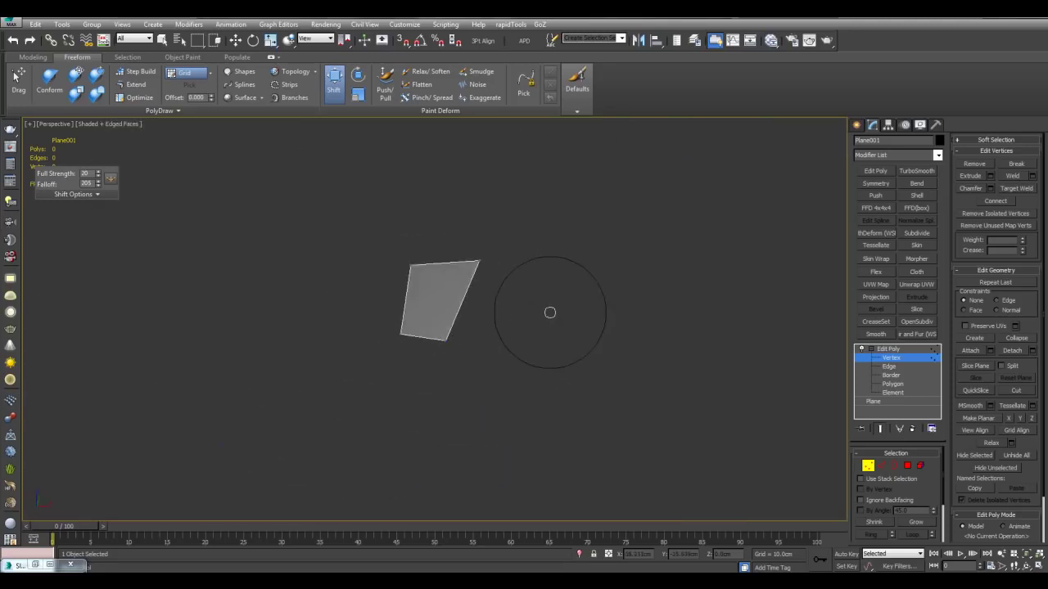
pyautogui.moveTo(430, 306)
pyautogui.mouseDown()
pyautogui.moveTo(433, 292)
pyautogui.moveTo(438, 315)
pyautogui.mouseUp()
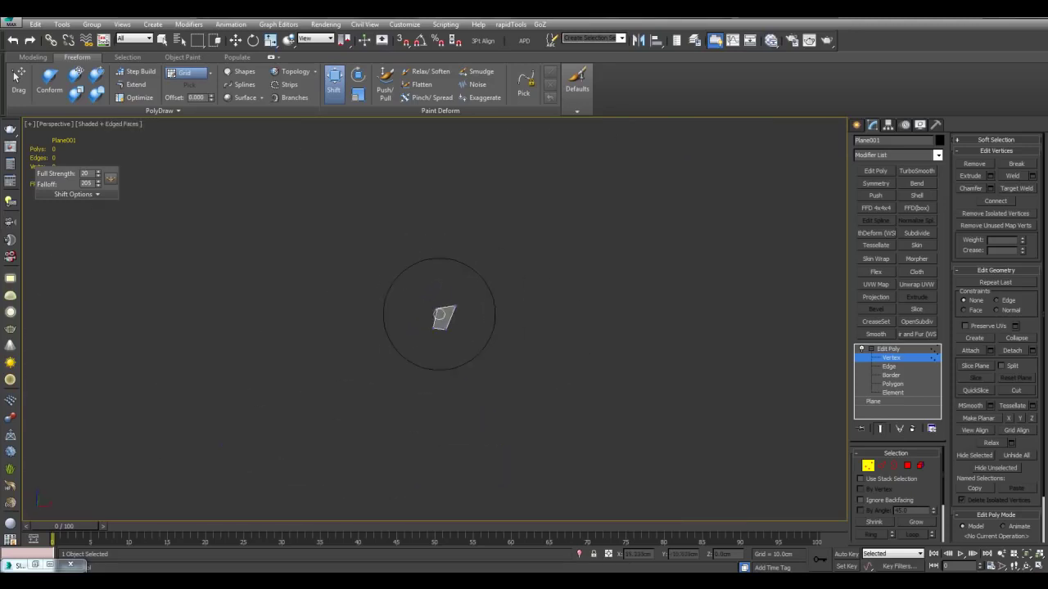
pyautogui.scroll(6, 450, 317)
pyautogui.scroll(3, 479, 335)
pyautogui.moveTo(629, 384); pyautogui.dragTo(488, 245, button='middle')
pyautogui.moveTo(488, 379)
pyautogui.mouseDown()
pyautogui.moveTo(524, 347)
pyautogui.moveTo(490, 391)
pyautogui.moveTo(508, 393)
pyautogui.moveTo(489, 375)
pyautogui.mouseUp()
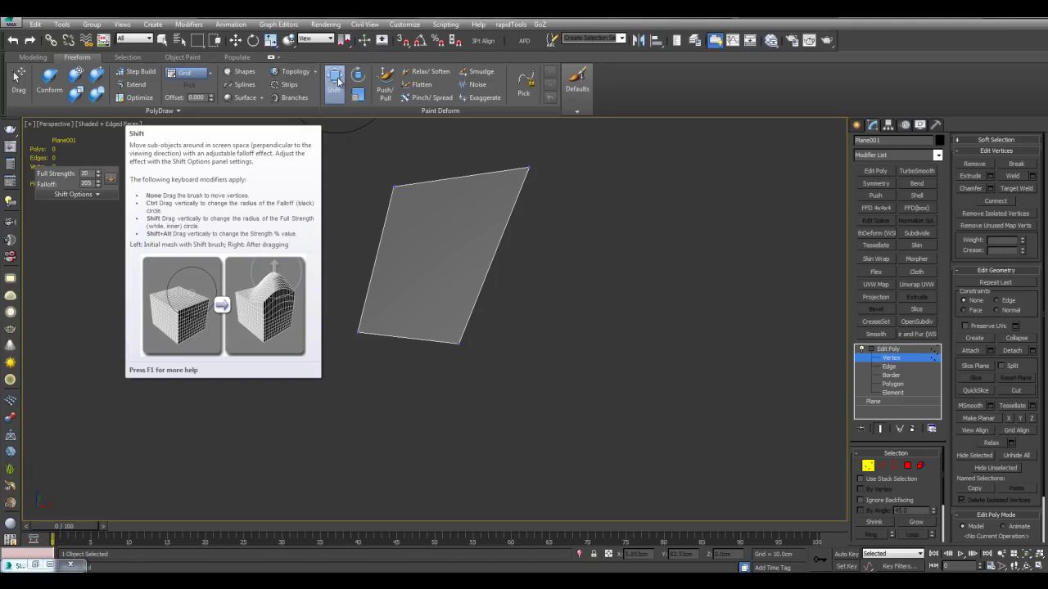
# - Lengthen the polygon with the Shift brush by moving its upper-left corner up and both lower corners down
pyautogui.moveTo(548, 261)
pyautogui.mouseDown(button='middle')
pyautogui.moveTo(559, 306)
pyautogui.moveTo(484, 270)
pyautogui.moveTo(580, 287)
pyautogui.moveTo(478, 346)
pyautogui.moveTo(482, 316)
pyautogui.moveTo(452, 298)
pyautogui.mouseUp(button='middle')
pyautogui.moveTo(411, 253); pyautogui.dragTo(409, 220)
pyautogui.moveTo(463, 361); pyautogui.dragTo(465, 426)
pyautogui.moveTo(403, 353); pyautogui.dragTo(390, 419)
pyautogui.moveTo(469, 421); pyautogui.dragTo(472, 472)
pyautogui.moveTo(385, 420); pyautogui.dragTo(383, 447)
pyautogui.moveTo(456, 411)
pyautogui.keyDown('alt'); pyautogui.mouseDown(button='middle')
pyautogui.moveTo(497, 345)
pyautogui.moveTo(425, 281)
pyautogui.mouseUp(button='middle'); pyautogui.keyUp('alt')
pyautogui.keyDown('alt'); pyautogui.moveTo(525, 270); pyautogui.dragTo(606, 261, button='middle'); pyautogui.keyUp('alt')
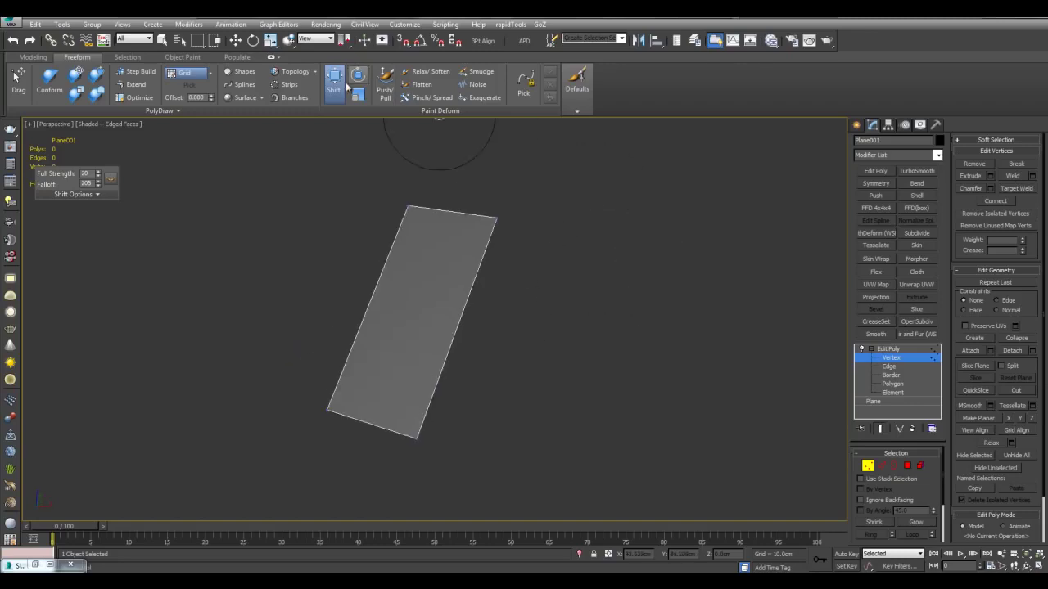
# - Select all vertices and subdivide the polygon once into a two-by-two grid
pyautogui.moveTo(689, 300); pyautogui.dragTo(669, 271, button='middle')
pyautogui.scroll(2, 669, 270)
pyautogui.moveTo(560, 245); pyautogui.dragTo(563, 250, button='middle')
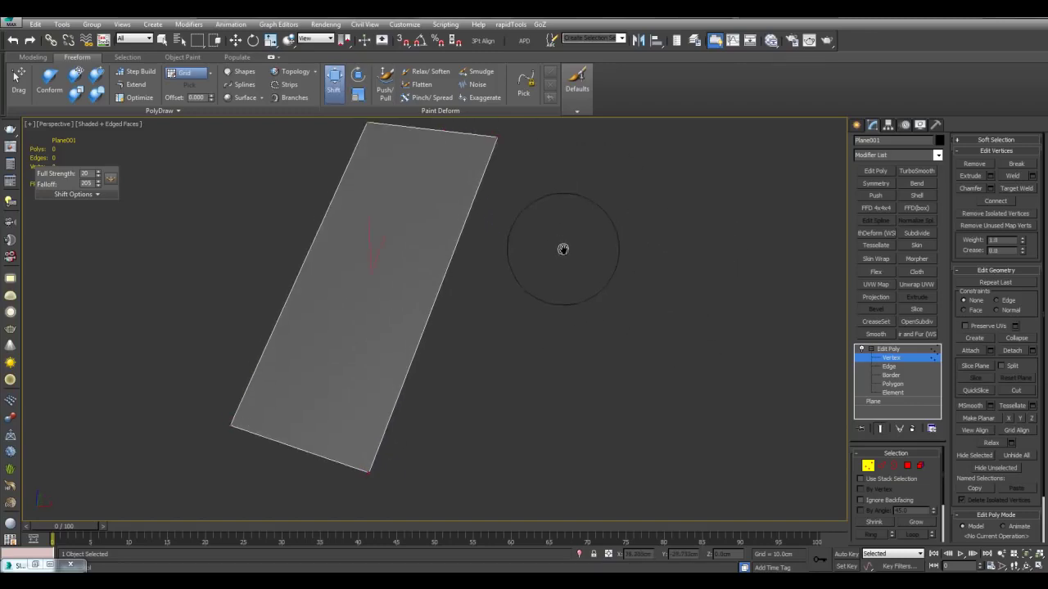
pyautogui.scroll(-4, 563, 250)
pyautogui.hotkey('ctrl', 'a')
pyautogui.scroll(2, 549, 293)
pyautogui.moveTo(537, 283); pyautogui.dragTo(628, 276, button='middle')
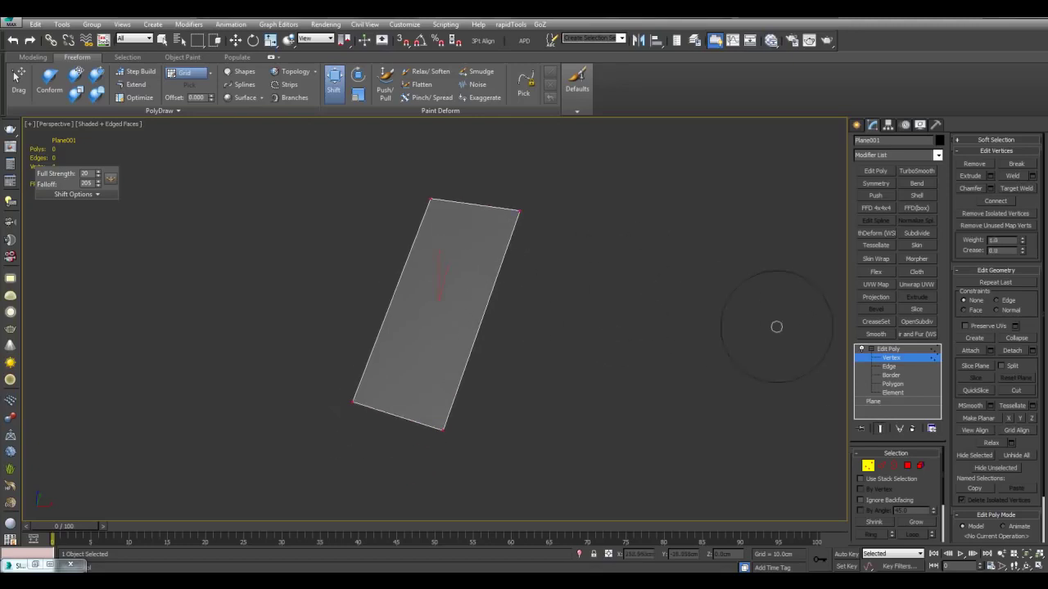
pyautogui.moveTo(573, 365)
pyautogui.keyDown('alt'); pyautogui.mouseDown(button='middle')
pyautogui.moveTo(529, 369)
pyautogui.moveTo(587, 353)
pyautogui.mouseUp(button='middle'); pyautogui.keyUp('alt')
pyautogui.moveTo(455, 295)
pyautogui.mouseDown(button='middle')
pyautogui.moveTo(487, 277)
pyautogui.moveTo(510, 293)
pyautogui.mouseUp(button='middle')
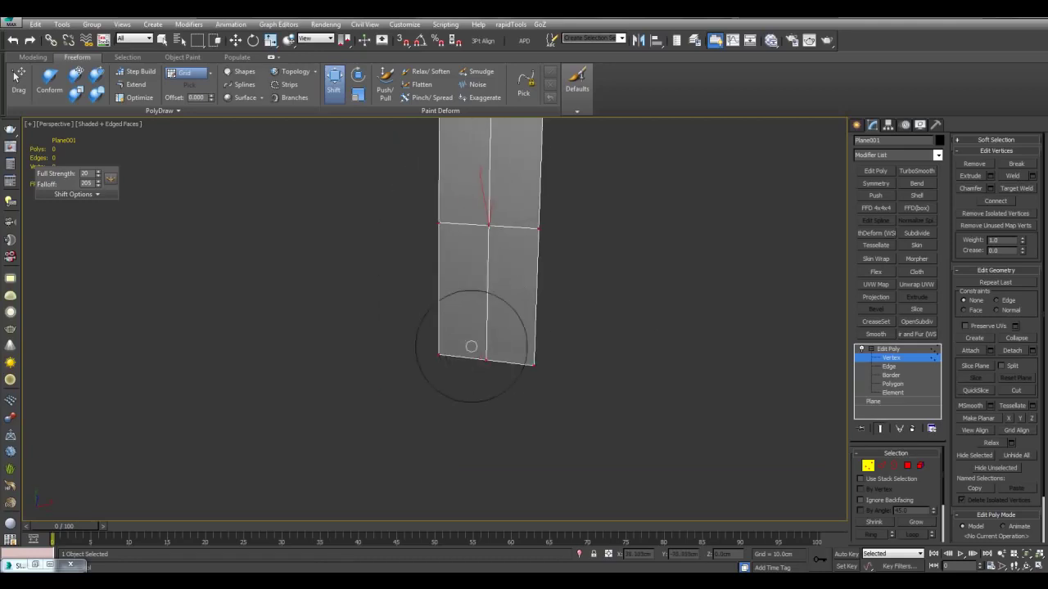
# - Shift the bottom row of vertices down and to the left to bend the strip's lower half
pyautogui.moveTo(443, 349); pyautogui.dragTo(387, 352)
pyautogui.moveTo(463, 360); pyautogui.dragTo(405, 444)
pyautogui.moveTo(532, 372); pyautogui.dragTo(465, 476)
pyautogui.moveTo(498, 457); pyautogui.dragTo(511, 396, button='middle')
pyautogui.scroll(-3, 507, 387)
pyautogui.moveTo(473, 389); pyautogui.dragTo(445, 433)
# - Reshape the bend by shifting the middle row downward and adjusting the neighbouring outer vertices
pyautogui.moveTo(529, 218); pyautogui.dragTo(530, 296)
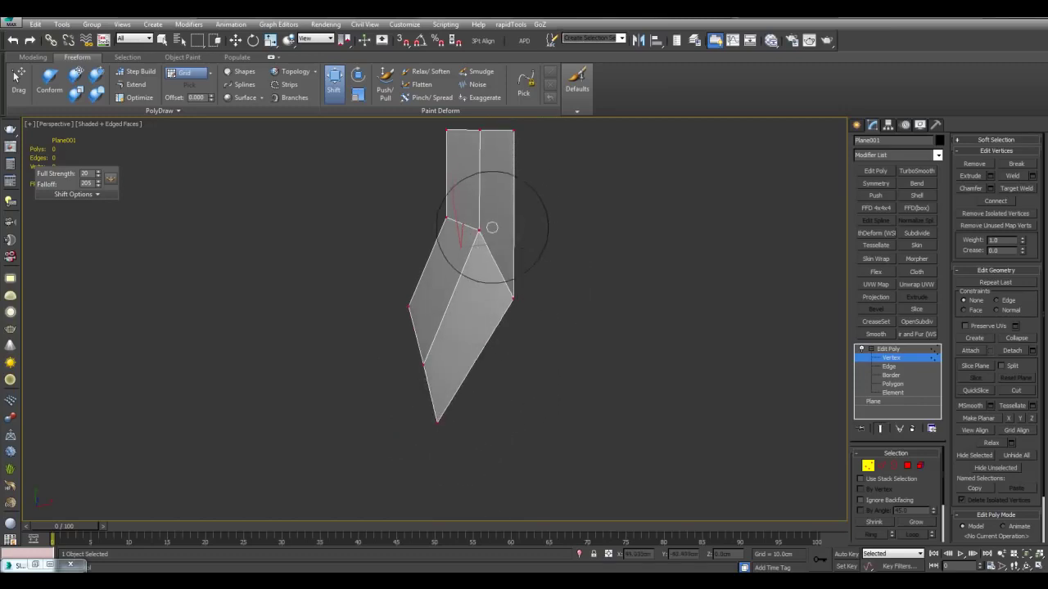
pyautogui.moveTo(488, 216); pyautogui.dragTo(477, 251)
pyautogui.moveTo(450, 218); pyautogui.dragTo(439, 221)
pyautogui.moveTo(409, 290); pyautogui.dragTo(394, 291)
pyautogui.moveTo(522, 300); pyautogui.dragTo(529, 287)
pyautogui.moveTo(554, 234); pyautogui.dragTo(576, 305, button='middle')
pyautogui.moveTo(493, 337)
pyautogui.mouseDown()
pyautogui.moveTo(507, 321)
pyautogui.moveTo(500, 310)
pyautogui.mouseUp()
# - Shift the strip's right-side vertices downward from a low side view and adjust its lower-left vertex
pyautogui.keyDown('alt'); pyautogui.moveTo(570, 326); pyautogui.dragTo(494, 248, button='middle'); pyautogui.keyUp('alt')
pyautogui.scroll(4, 521, 320)
pyautogui.keyDown('alt'); pyautogui.moveTo(522, 319); pyautogui.dragTo(538, 283, button='middle'); pyautogui.keyUp('alt')
pyautogui.moveTo(583, 225)
pyautogui.mouseDown()
pyautogui.moveTo(601, 249)
pyautogui.moveTo(585, 377)
pyautogui.mouseUp()
pyautogui.moveTo(714, 207); pyautogui.dragTo(695, 280)
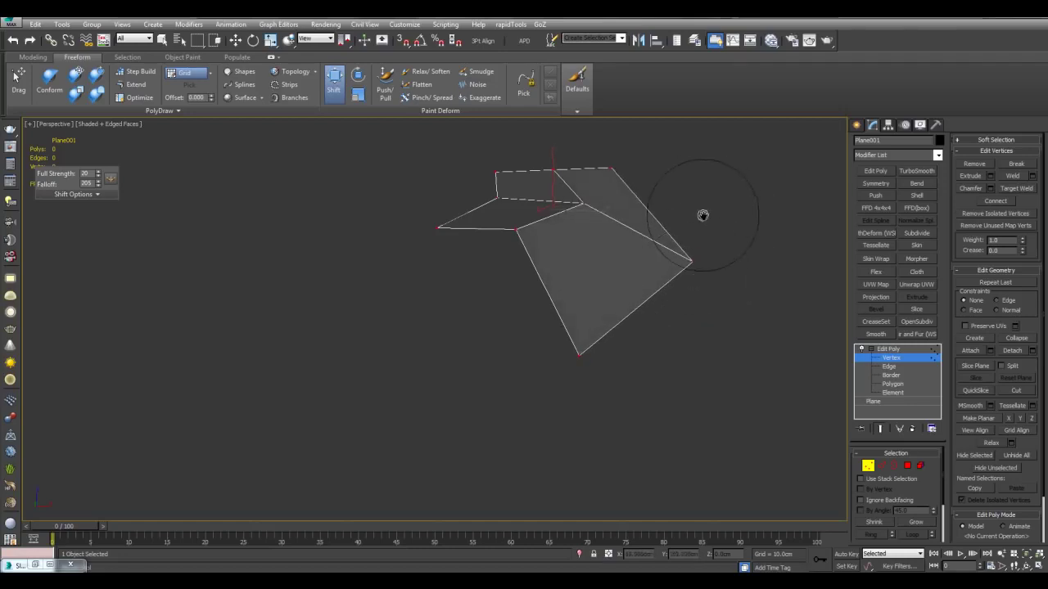
pyautogui.keyDown('alt'); pyautogui.moveTo(702, 216); pyautogui.dragTo(653, 234, button='middle'); pyautogui.keyUp('alt')
pyautogui.moveTo(690, 149); pyautogui.dragTo(690, 201)
pyautogui.moveTo(673, 227)
pyautogui.keyDown('alt'); pyautogui.mouseDown(button='middle')
pyautogui.moveTo(664, 244)
pyautogui.moveTo(669, 314)
pyautogui.mouseUp(button='middle'); pyautogui.keyUp('alt')
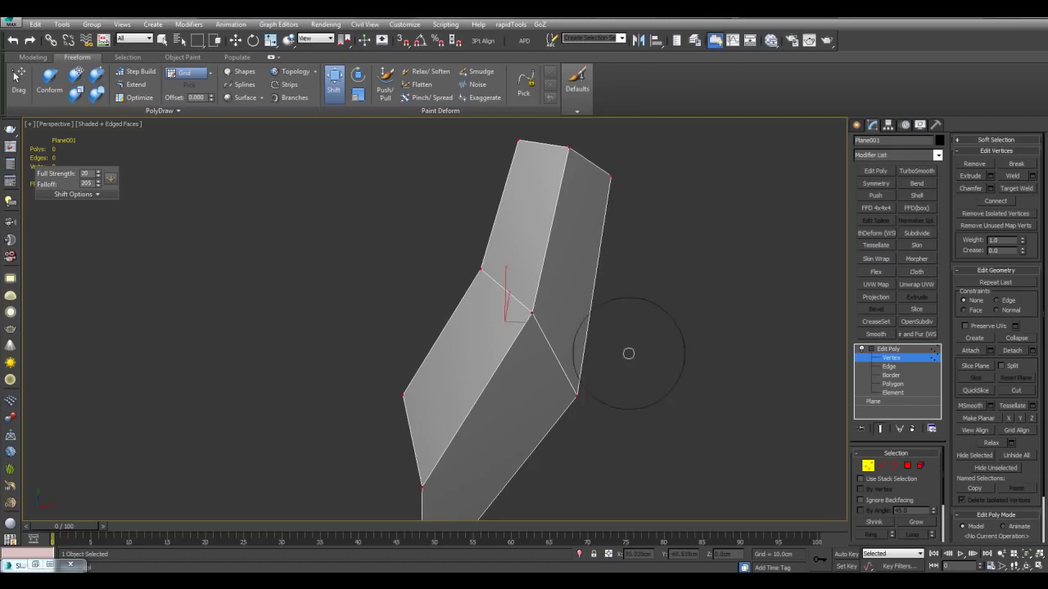
pyautogui.scroll(-3, 501, 341)
pyautogui.moveTo(452, 396)
pyautogui.mouseDown()
pyautogui.moveTo(427, 399)
pyautogui.moveTo(412, 369)
pyautogui.mouseUp()
# - Apply MSmooth once to the bent strip, leave the Shift brush and clear the vertex selection
pyautogui.moveTo(776, 370); pyautogui.dragTo(799, 367, button='middle')
pyautogui.click(980, 408)
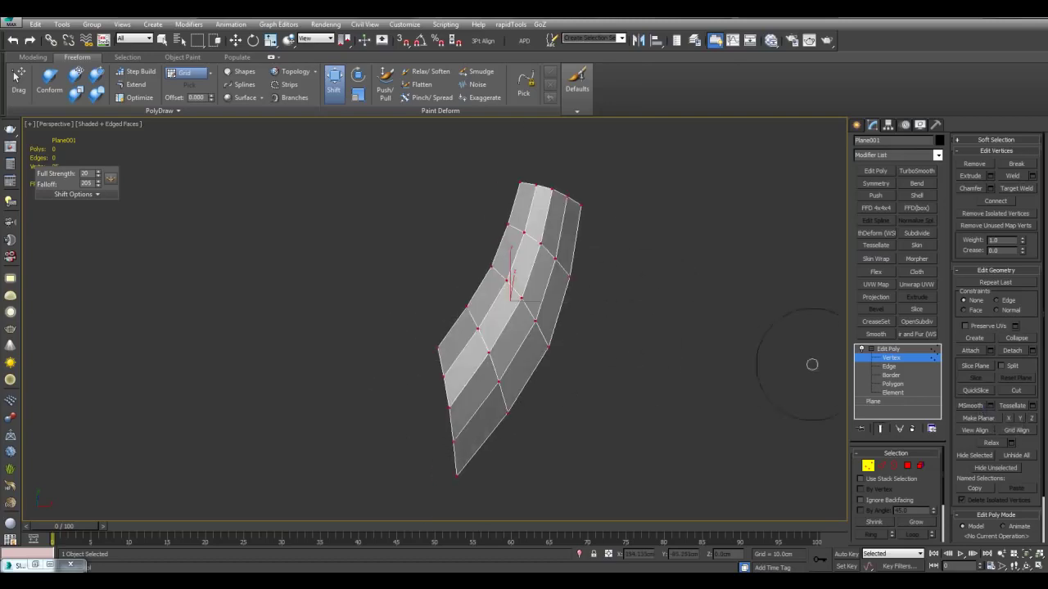
pyautogui.scroll(3, 685, 315)
pyautogui.keyDown('alt'); pyautogui.moveTo(681, 319); pyautogui.dragTo(571, 303, button='middle'); pyautogui.keyUp('alt')
pyautogui.moveTo(571, 303); pyautogui.dragTo(614, 322, button='middle')
pyautogui.press('w')
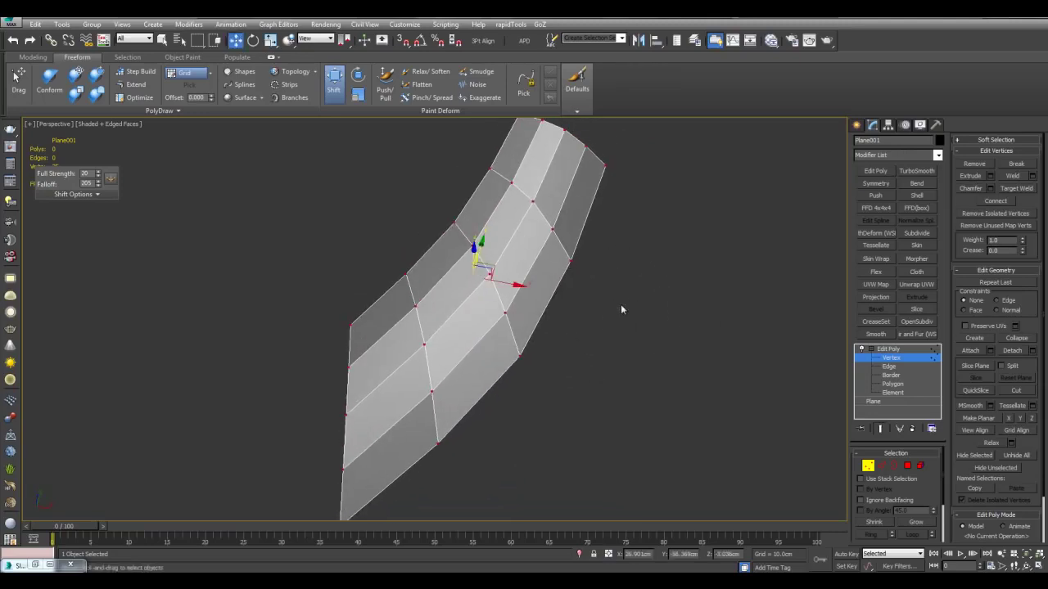
pyautogui.moveTo(624, 268); pyautogui.dragTo(618, 262, button='middle')
pyautogui.press('q')
pyautogui.click(615, 316)
pyautogui.moveTo(615, 317)
pyautogui.keyDown('alt'); pyautogui.mouseDown(button='middle')
pyautogui.moveTo(590, 356)
pyautogui.moveTo(559, 309)
pyautogui.moveTo(549, 333)
pyautogui.moveTo(545, 307)
pyautogui.moveTo(545, 344)
pyautogui.mouseUp(button='middle'); pyautogui.keyUp('alt')
# - Insert Swift Loop edge loops between the crosswise rows to divide the strip into eight segments along its length
pyautogui.hotkey('alt', '1')
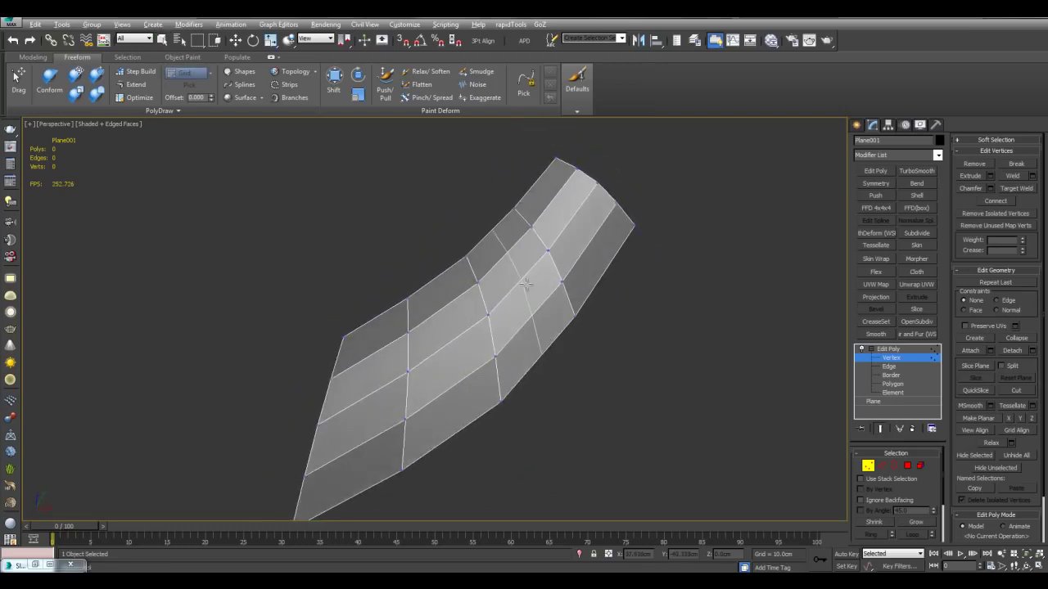
pyautogui.click(524, 287)
pyautogui.click(450, 347)
pyautogui.click(364, 399)
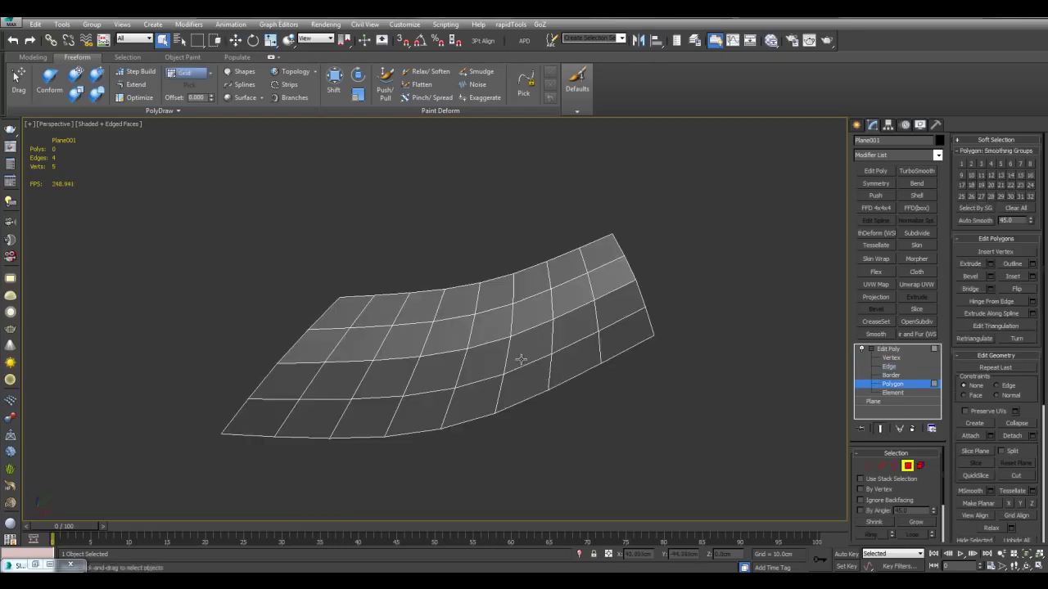
pyautogui.click(524, 352)
pyautogui.click(450, 336)
pyautogui.click(398, 368)
pyautogui.click(369, 343)
pyautogui.click(440, 377)
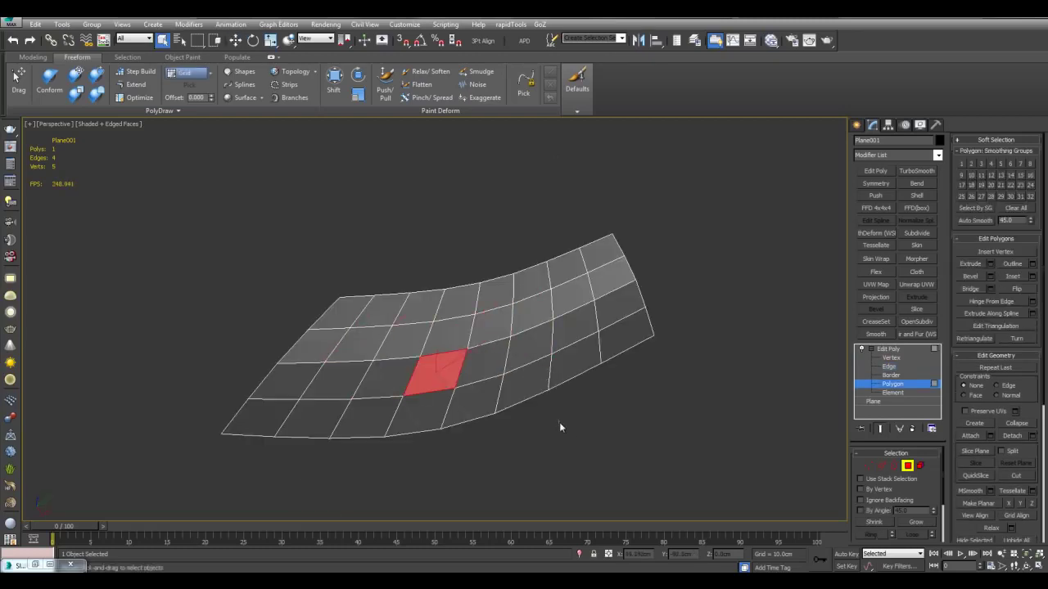
pyautogui.click(560, 423)
pyautogui.keyDown('alt'); pyautogui.moveTo(559, 422); pyautogui.dragTo(613, 387, button='middle'); pyautogui.keyUp('alt')
pyautogui.keyDown('alt'); pyautogui.moveTo(643, 325); pyautogui.dragTo(628, 306, button='middle'); pyautogui.keyUp('alt')
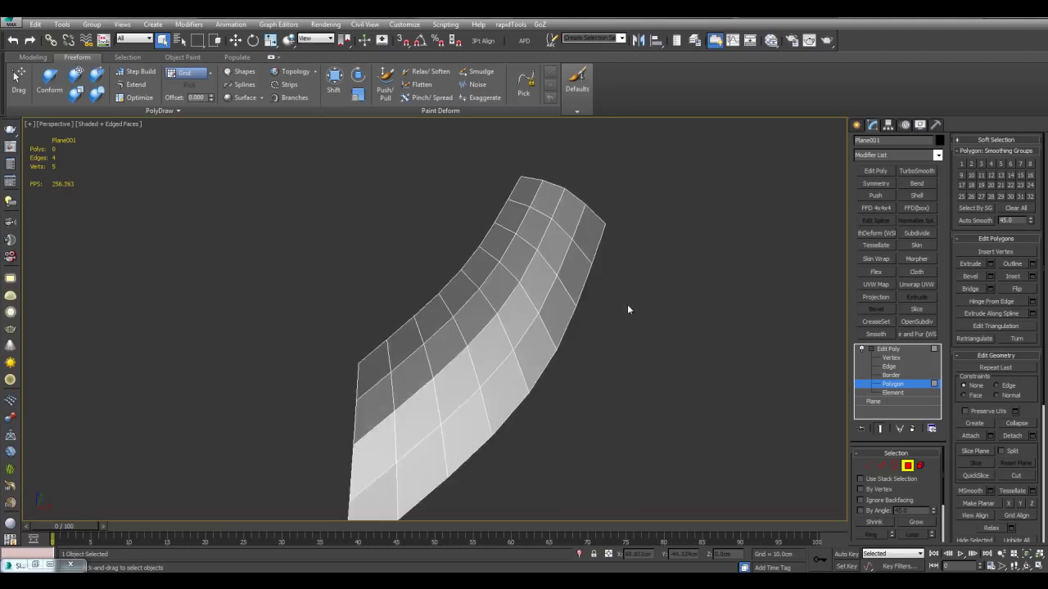
# - Pull the inner-edge vertices at the strip's upper end outward with the Shift brush to form a protruding tab
pyautogui.press('1')
pyautogui.scroll(-3, 494, 170)
pyautogui.scroll(3, 493, 170)
pyautogui.click(334, 82)
pyautogui.scroll(3, 507, 300)
pyautogui.keyDown('alt'); pyautogui.moveTo(507, 300); pyautogui.dragTo(490, 264, button='middle'); pyautogui.keyUp('alt')
pyautogui.moveTo(491, 263)
pyautogui.mouseDown()
pyautogui.moveTo(527, 201)
pyautogui.moveTo(530, 146)
pyautogui.mouseUp()
pyautogui.keyDown('alt'); pyautogui.moveTo(531, 146); pyautogui.dragTo(555, 232, button='middle'); pyautogui.keyUp('alt')
pyautogui.scroll(3, 493, 202)
pyautogui.moveTo(510, 276); pyautogui.dragTo(471, 245)
pyautogui.moveTo(553, 188); pyautogui.dragTo(521, 174)
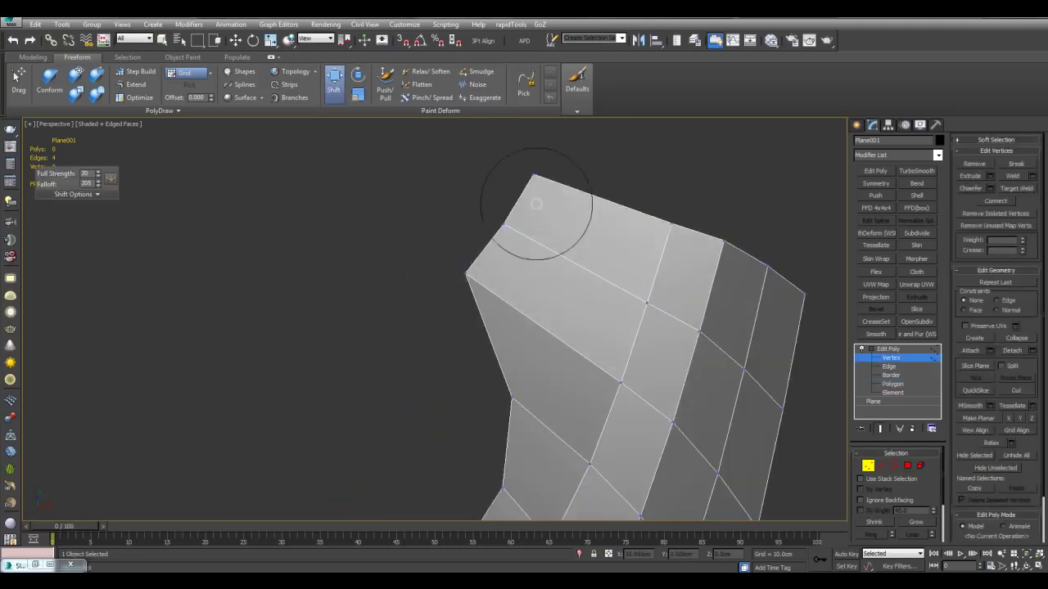
# - Shift the inner-edge vertices just below the tab outward to widen the strip there
pyautogui.moveTo(500, 397); pyautogui.dragTo(496, 273, button='middle')
pyautogui.scroll(-4, 526, 215)
pyautogui.moveTo(526, 214)
pyautogui.keyDown('alt'); pyautogui.mouseDown(button='middle')
pyautogui.moveTo(548, 250)
pyautogui.moveTo(476, 285)
pyautogui.moveTo(547, 306)
pyautogui.mouseUp(button='middle'); pyautogui.keyUp('alt')
pyautogui.scroll(2, 550, 311)
pyautogui.moveTo(550, 311); pyautogui.dragTo(491, 306)
pyautogui.scroll(1, 554, 319)
pyautogui.keyDown('alt'); pyautogui.moveTo(555, 319); pyautogui.dragTo(566, 328, button='middle'); pyautogui.keyUp('alt')
pyautogui.moveTo(566, 327); pyautogui.dragTo(503, 303)
pyautogui.moveTo(561, 304)
pyautogui.keyDown('alt'); pyautogui.mouseDown(button='middle')
pyautogui.moveTo(617, 323)
pyautogui.moveTo(538, 316)
pyautogui.moveTo(501, 298)
pyautogui.moveTo(495, 279)
pyautogui.mouseUp(button='middle'); pyautogui.keyUp('alt')
pyautogui.scroll(-3, 617, 323)
# - Inset the polygons of the protruding tab as a group and delete the inner faces to leave an opening
pyautogui.press('w')
pyautogui.scroll(2, 524, 314)
pyautogui.press('q')
pyautogui.press('4')
pyautogui.moveTo(489, 243); pyautogui.dragTo(517, 297)
pyautogui.press('i')
pyautogui.press('q')
pyautogui.press('Delete')
pyautogui.press('4')
pyautogui.click(748, 311)
# - Add a Symmetry modifier to mirror the strip across the X axis
pyautogui.keyDown('alt'); pyautogui.moveTo(721, 308); pyautogui.dragTo(573, 344, button='middle'); pyautogui.keyUp('alt')
pyautogui.click(492, 352)
pyautogui.click(878, 184)
pyautogui.keyDown('alt'); pyautogui.moveTo(688, 270); pyautogui.dragTo(739, 255, button='middle'); pyautogui.keyUp('alt')
pyautogui.scroll(-3, 739, 255)
# - Move all vertices of the Edit Poly level sideways along X to separate the mirrored halves
pyautogui.click(890, 358)
pyautogui.press('1')
pyautogui.hotkey('ctrl', 'a')
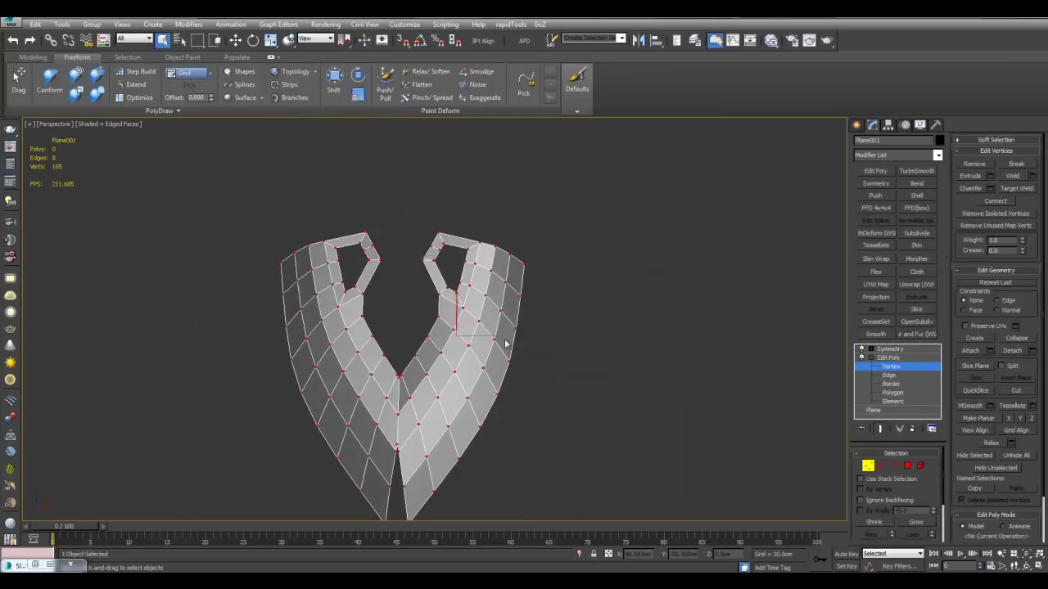
pyautogui.press('w')
pyautogui.moveTo(467, 334); pyautogui.dragTo(503, 335)
pyautogui.press('q')
pyautogui.press('1')
pyautogui.click(689, 342)
pyautogui.keyDown('alt'); pyautogui.moveTo(689, 341); pyautogui.dragTo(684, 306, button='middle'); pyautogui.keyUp('alt')
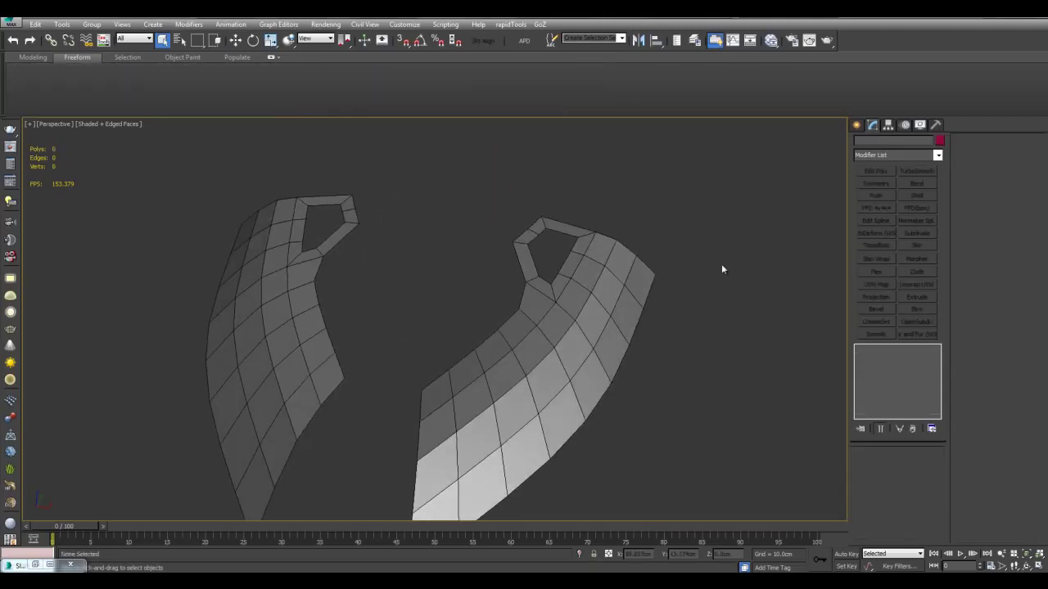
# - Add a second Edit Poly modifier beneath Symmetry and cut edges beside the opening with snapping on
pyautogui.click(633, 272)
pyautogui.click(871, 357)
pyautogui.click(875, 171)
pyautogui.press('1')
pyautogui.keyDown('alt'); pyautogui.moveTo(628, 238); pyautogui.dragTo(537, 296, button='middle'); pyautogui.keyUp('alt')
pyautogui.scroll(5, 536, 297)
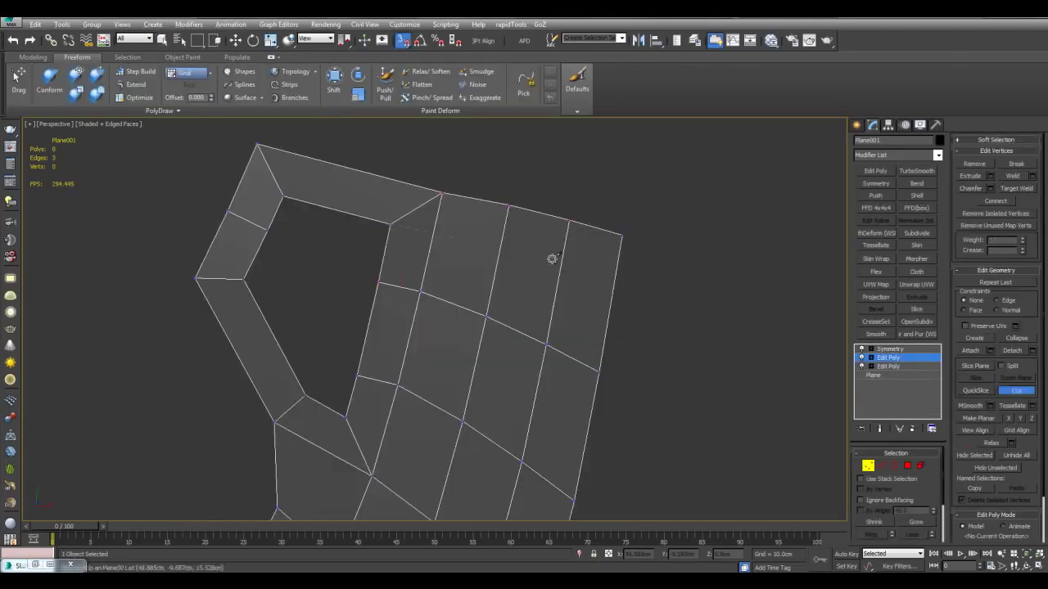
pyautogui.rightClick(498, 273)
# - Add an edge line from the opening's lower corner down the inner column and adjust its upper vertex with the Face constraint
pyautogui.scroll(-3, 498, 273)
pyautogui.moveTo(393, 403); pyautogui.dragTo(440, 267, button='middle')
pyautogui.click(428, 254)
pyautogui.press('1')
pyautogui.hotkey('ctrl', 'shift', 'w')
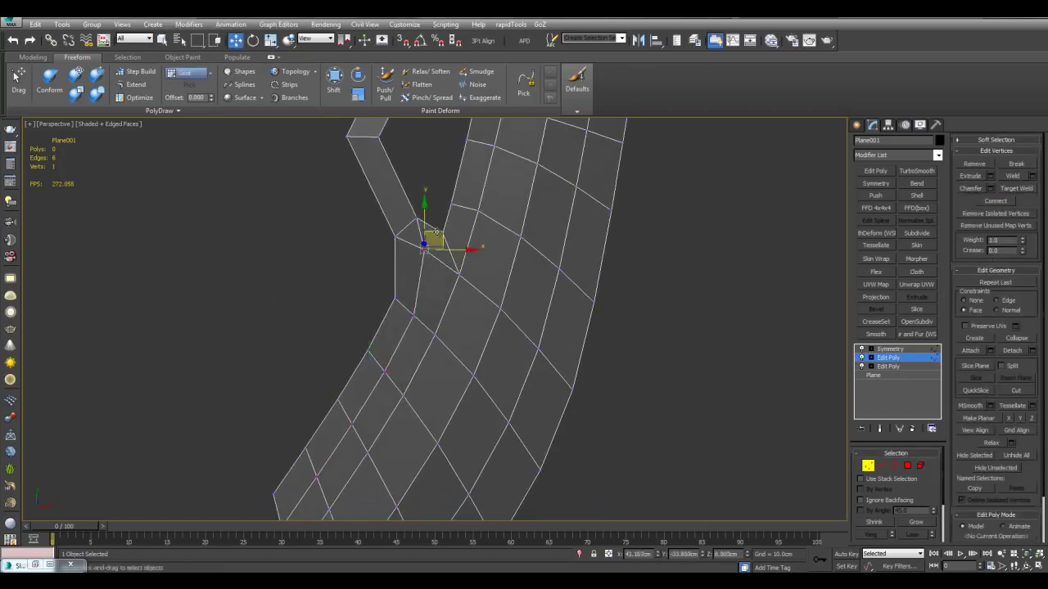
pyautogui.moveTo(437, 232); pyautogui.dragTo(437, 251, button='middle')
pyautogui.press('1')
pyautogui.press('q')
# - Thicken the strip with a Shell modifier using an outer amount of 5 cm, and add an Edit Poly above it
pyautogui.keyDown('alt'); pyautogui.moveTo(718, 299); pyautogui.dragTo(819, 332, button='middle'); pyautogui.keyUp('alt')
pyautogui.click(920, 196)
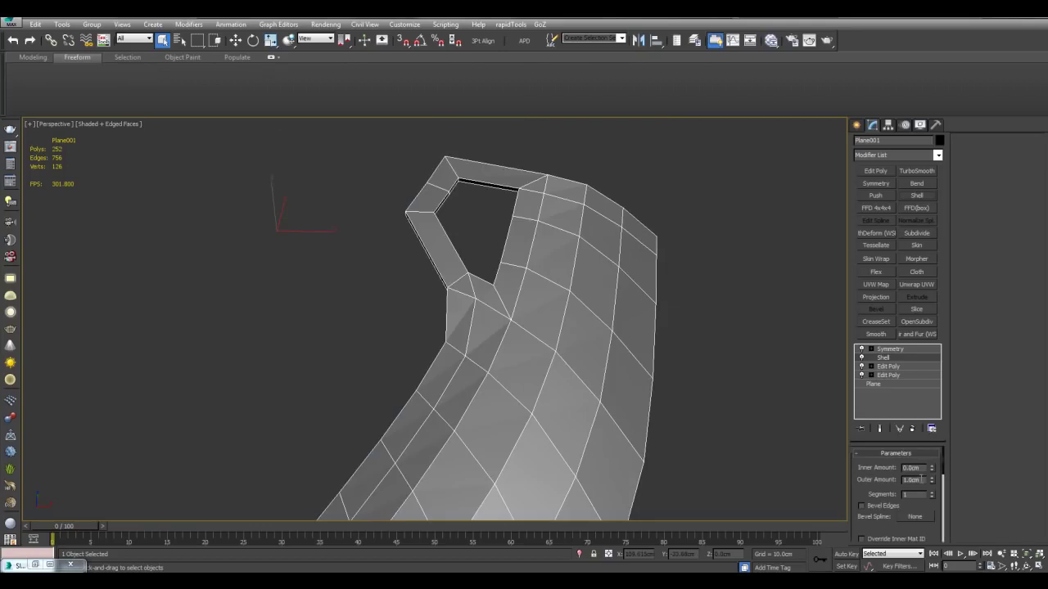
pyautogui.moveTo(921, 480); pyautogui.dragTo(802, 454)
pyautogui.write('5')
pyautogui.press('Return')
pyautogui.scroll(-5, 944, 467)
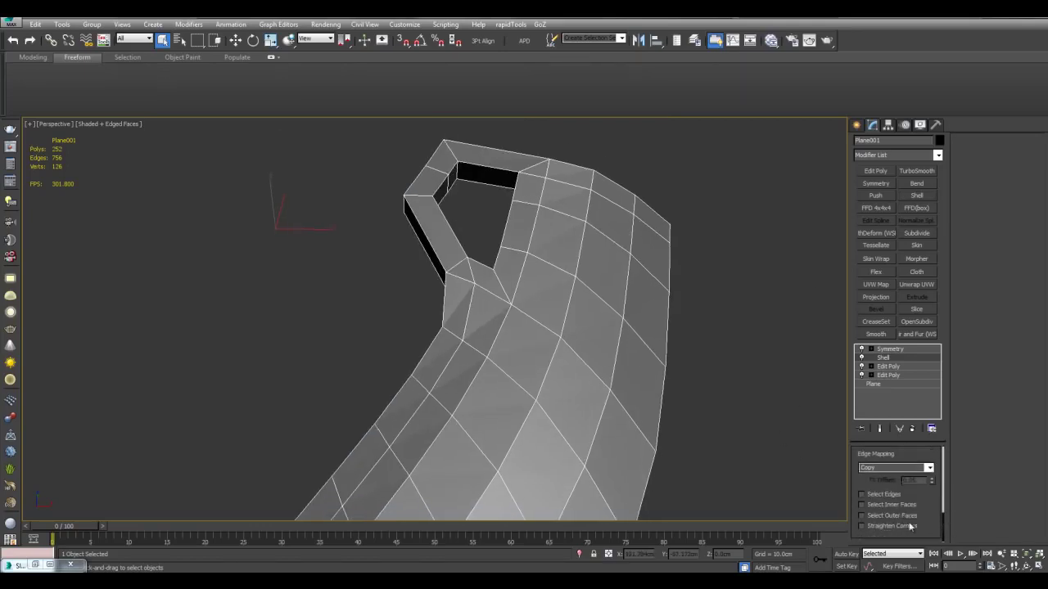
pyautogui.moveTo(941, 521); pyautogui.dragTo(940, 452)
pyautogui.click(884, 172)
pyautogui.moveTo(721, 246); pyautogui.dragTo(725, 216, button='middle')
# - Select the front polygons along the top edge, around the tab and down the inner edge, and bevel them outward as a group
pyautogui.press('4')
pyautogui.click(652, 184)
pyautogui.keyDown('shift'); pyautogui.click(655, 210); pyautogui.keyUp('shift')
pyautogui.click(669, 185)
pyautogui.click(758, 235)
pyautogui.click(656, 192)
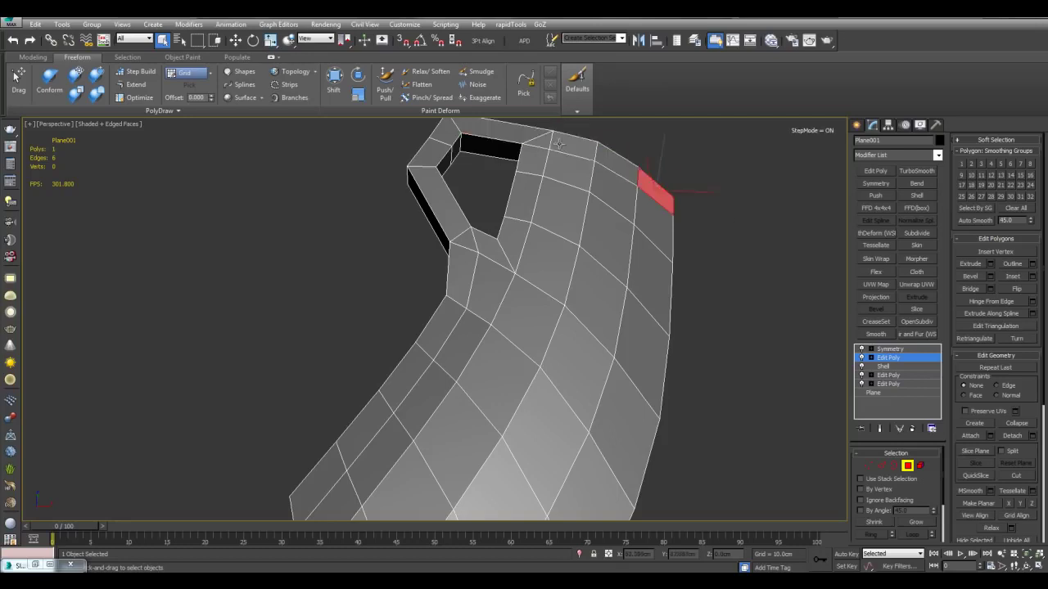
pyautogui.keyDown('ctrl'); pyautogui.click(450, 133); pyautogui.keyUp('ctrl')
pyautogui.keyDown('ctrl'); pyautogui.click(467, 237); pyautogui.keyUp('ctrl')
pyautogui.keyDown('ctrl'); pyautogui.click(461, 274); pyautogui.keyUp('ctrl')
pyautogui.keyDown('ctrl'); pyautogui.click(324, 481); pyautogui.keyUp('ctrl')
pyautogui.moveTo(473, 279); pyautogui.dragTo(479, 294, button='middle')
pyautogui.hotkey('ctrl', 'shift', 'b')
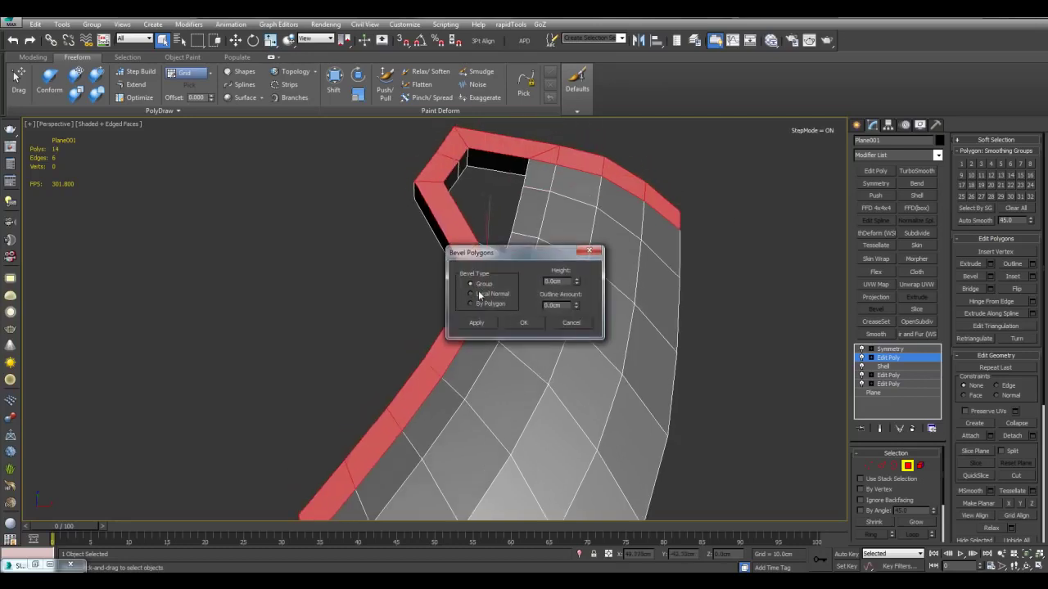
pyautogui.moveTo(578, 282); pyautogui.dragTo(578, 270)
pyautogui.click(526, 322)
# - Reduce the selection to the three polygons along the strip's outer top edge and bevel them further outward
pyautogui.scroll(-4, 409, 369)
pyautogui.keyDown('alt'); pyautogui.moveTo(341, 414); pyautogui.dragTo(446, 204); pyautogui.keyUp('alt')
pyautogui.scroll(4, 447, 205)
pyautogui.keyDown('alt'); pyautogui.moveTo(447, 205); pyautogui.dragTo(565, 250, button='middle'); pyautogui.keyUp('alt')
pyautogui.keyDown('alt'); pyautogui.click(446, 359); pyautogui.keyUp('alt')
pyautogui.keyDown('alt'); pyautogui.click(556, 273); pyautogui.keyUp('alt')
pyautogui.hotkey('ctrl', 'shift', 'b')
pyautogui.moveTo(634, 330); pyautogui.dragTo(629, 284)
pyautogui.click(605, 303)
pyautogui.press('2')
pyautogui.hotkey('shift', 'x')
pyautogui.press('4')
pyautogui.moveTo(668, 353); pyautogui.dragTo(622, 306, button='middle')
pyautogui.press('q')
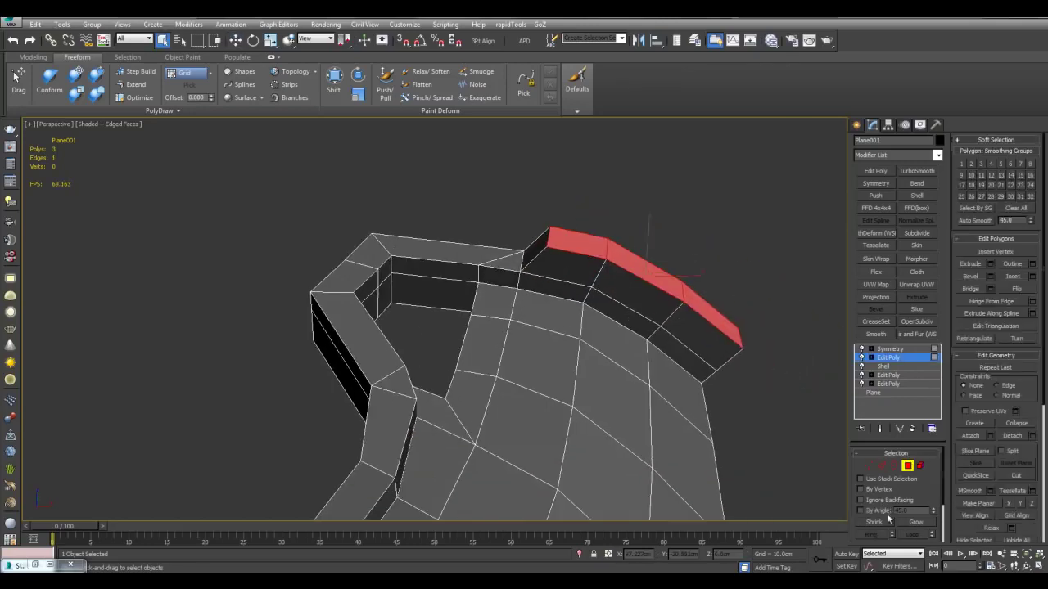
# - Enable Ignore Backfacing, select the polygons on the raised top rim's inner wall and inset them
pyautogui.click(860, 511)
pyautogui.moveTo(690, 346); pyautogui.dragTo(686, 352)
pyautogui.keyDown('ctrl'); pyautogui.moveTo(638, 313); pyautogui.dragTo(635, 306); pyautogui.keyUp('ctrl')
pyautogui.keyDown('ctrl'); pyautogui.moveTo(582, 276); pyautogui.dragTo(578, 286); pyautogui.keyUp('ctrl')
pyautogui.hotkey('shift', 'i')
pyautogui.moveTo(636, 323); pyautogui.dragTo(633, 309)
# - Bevel the inset wall polygons inward to form a recessed slot and inset its floor again
pyautogui.keyDown('alt'); pyautogui.moveTo(634, 309); pyautogui.dragTo(666, 365, button='middle'); pyautogui.keyUp('alt')
pyautogui.hotkey('ctrl', 'shift', 'b')
pyautogui.moveTo(666, 365); pyautogui.dragTo(661, 370)
pyautogui.keyDown('alt'); pyautogui.moveTo(662, 370); pyautogui.dragTo(734, 348, button='middle'); pyautogui.keyUp('alt')
pyautogui.hotkey('shift', 'i')
pyautogui.moveTo(734, 348); pyautogui.dragTo(734, 342)
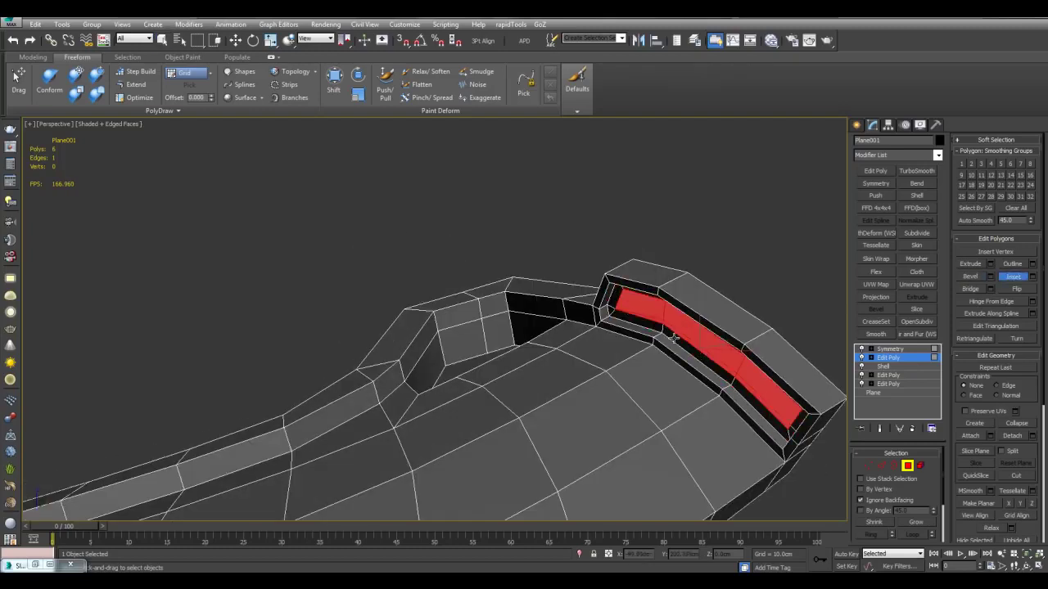
pyautogui.press('4')
pyautogui.click(663, 299)
pyautogui.keyDown('alt'); pyautogui.moveTo(664, 302); pyautogui.dragTo(637, 334, button='middle'); pyautogui.keyUp('alt')
pyautogui.scroll(5, 637, 334)
pyautogui.click(640, 334)
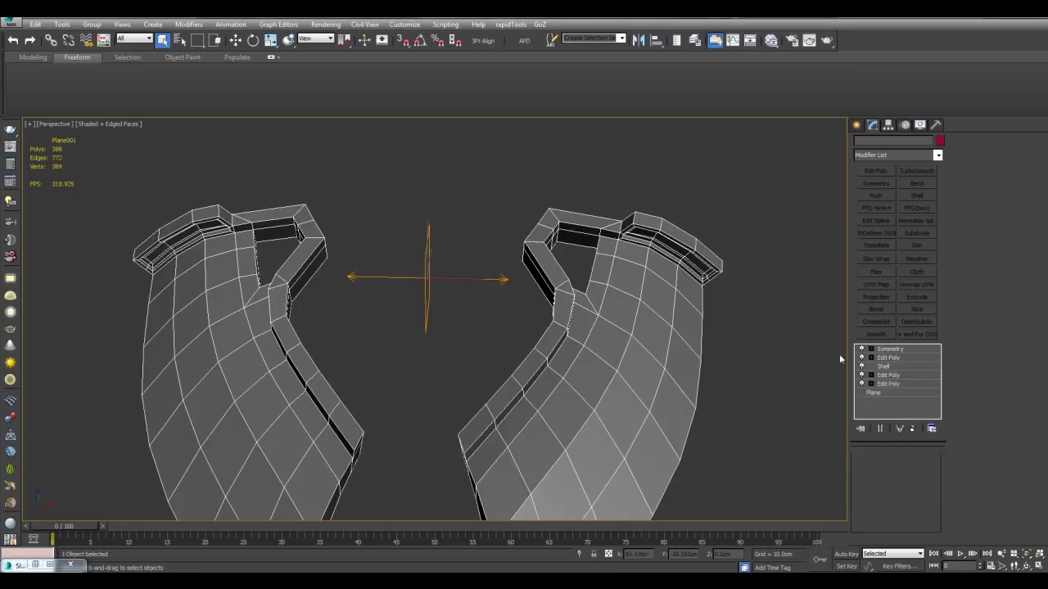
# - Detach a copy of the front polygon on the tab's inner bar as a separate object
pyautogui.click(890, 359)
pyautogui.press('4')
pyautogui.click(558, 271)
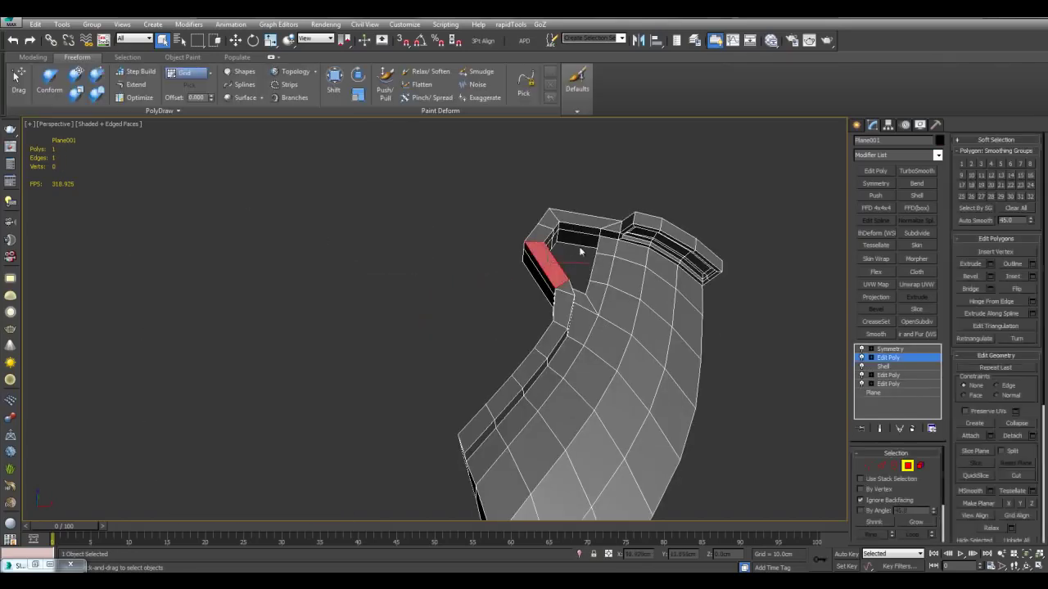
pyautogui.scroll(3, 583, 247)
pyautogui.hotkey('alt', 'd')
pyautogui.click(551, 293)
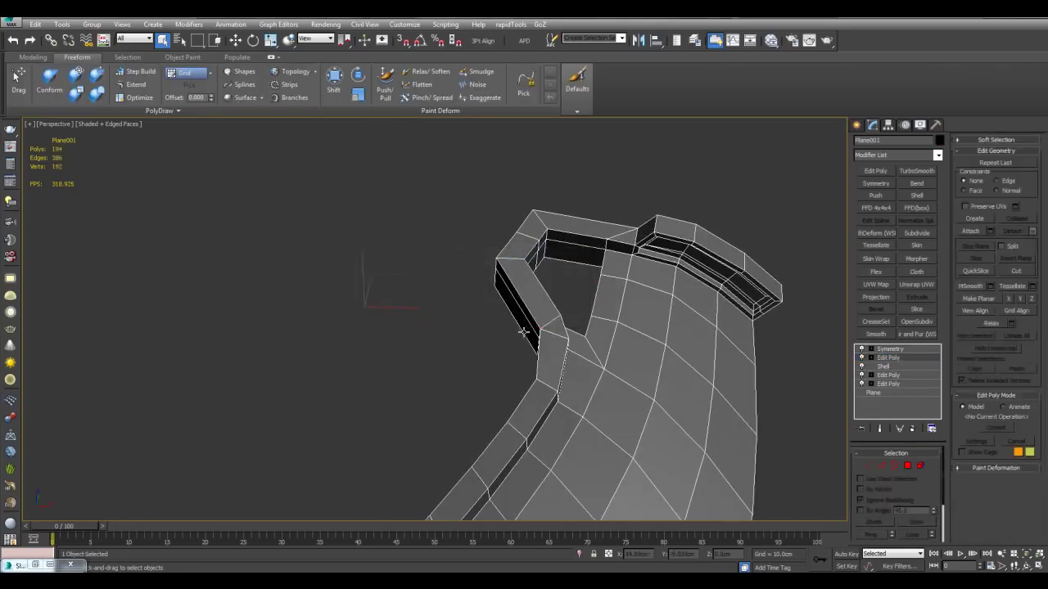
# - Add Symmetry across the X axis and then TurboSmooth to the detached polygon
pyautogui.click(902, 350)
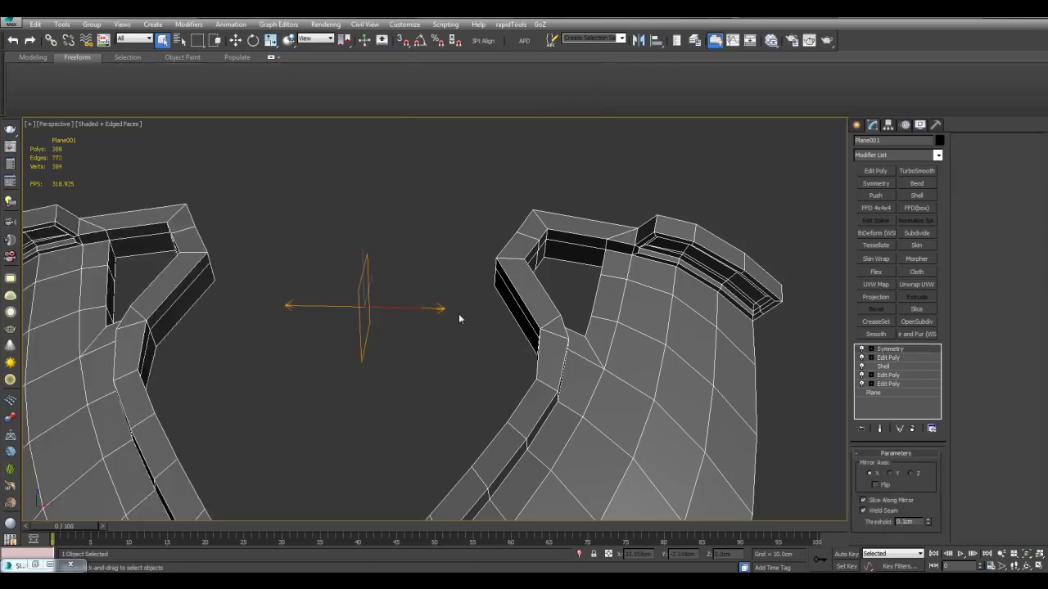
pyautogui.click(633, 272)
pyautogui.click(866, 188)
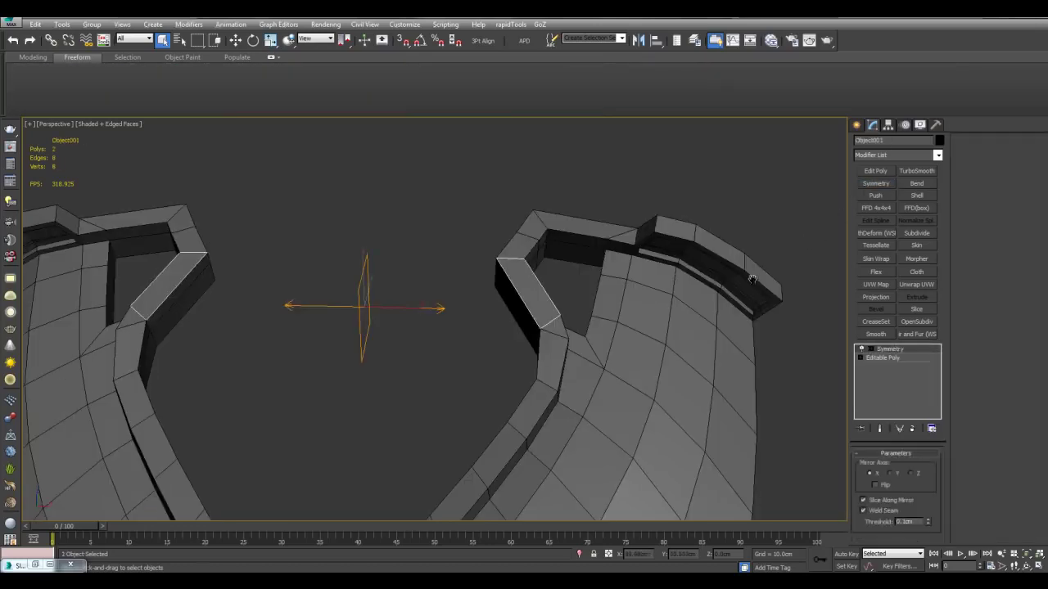
pyautogui.scroll(-2, 793, 256)
pyautogui.keyDown('alt'); pyautogui.moveTo(793, 255); pyautogui.dragTo(807, 225, button='middle'); pyautogui.keyUp('alt')
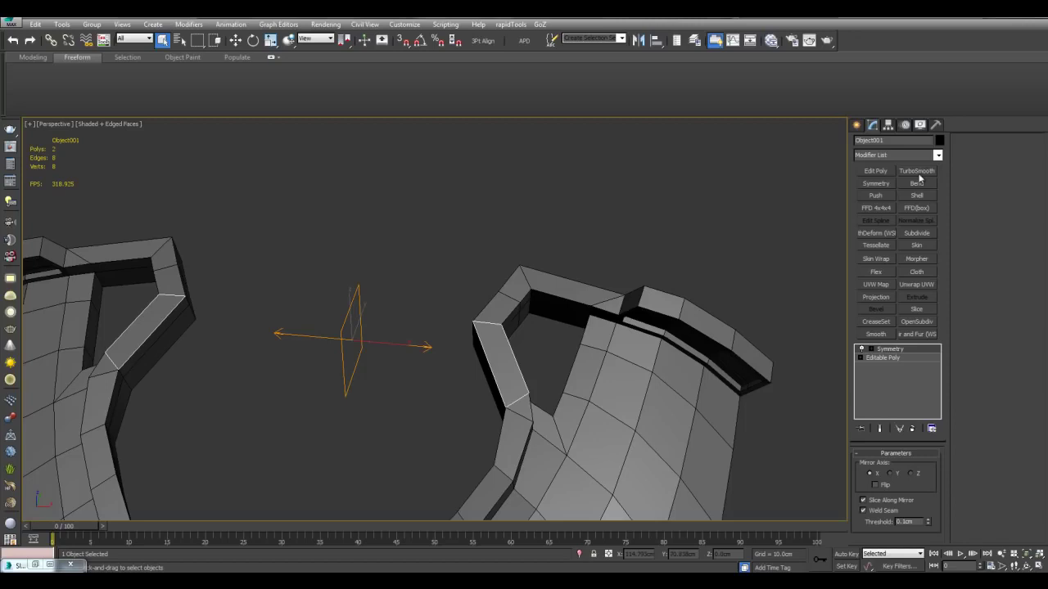
pyautogui.click(917, 171)
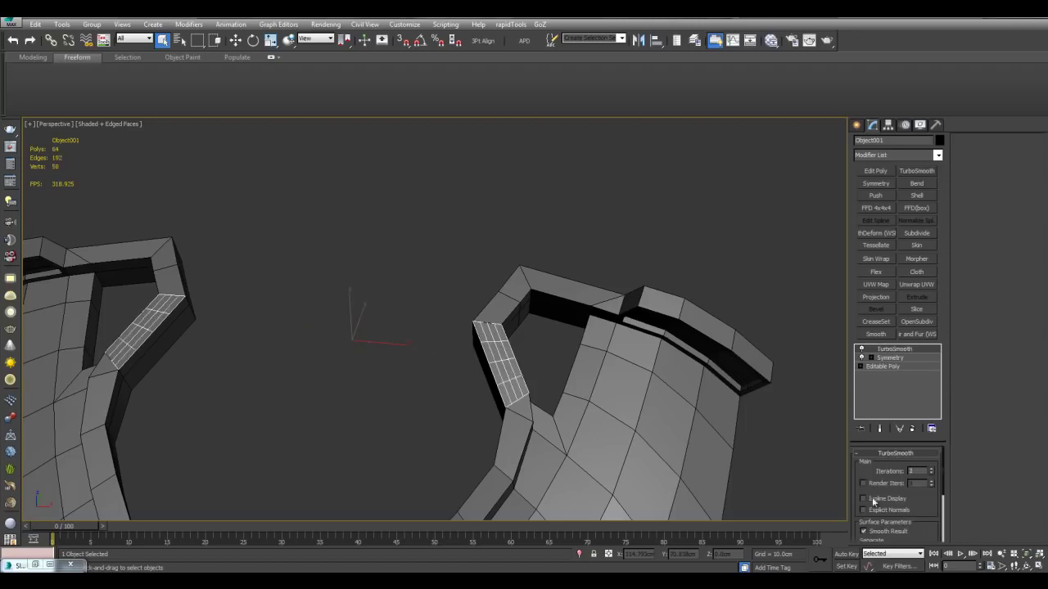
# - Shift the detached polygon's inner vertices away from the tab toward the mirror centre to stretch it into a panel
pyautogui.click(884, 368)
pyautogui.press('1')
pyautogui.moveTo(473, 292); pyautogui.dragTo(584, 452)
pyautogui.press('z')
pyautogui.click(610, 414)
pyautogui.scroll(-6, 627, 393)
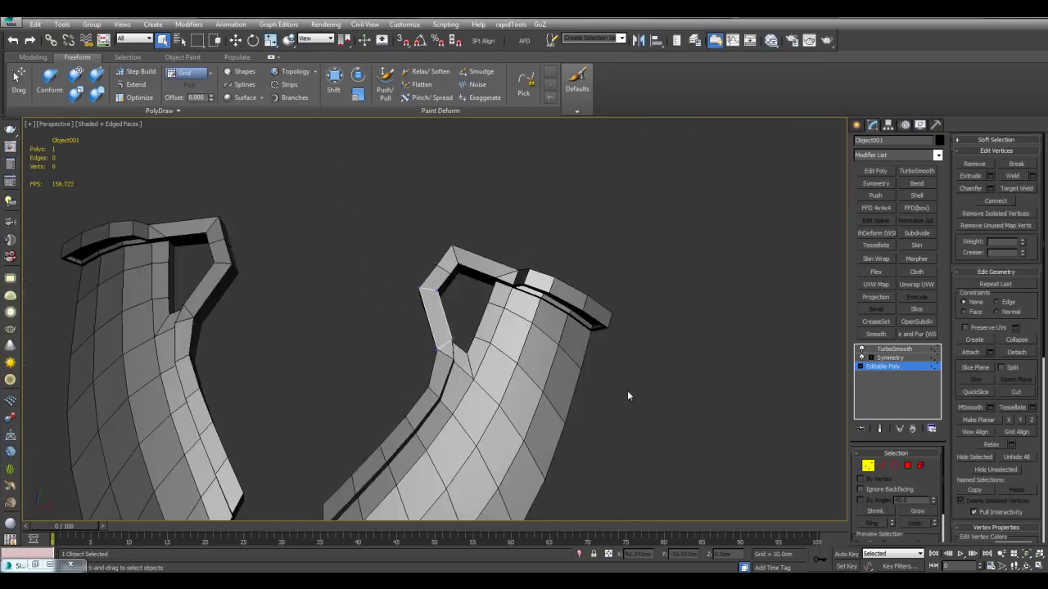
pyautogui.keyDown('alt'); pyautogui.moveTo(444, 309); pyautogui.dragTo(466, 320, button='middle'); pyautogui.keyUp('alt')
pyautogui.scroll(5, 469, 322)
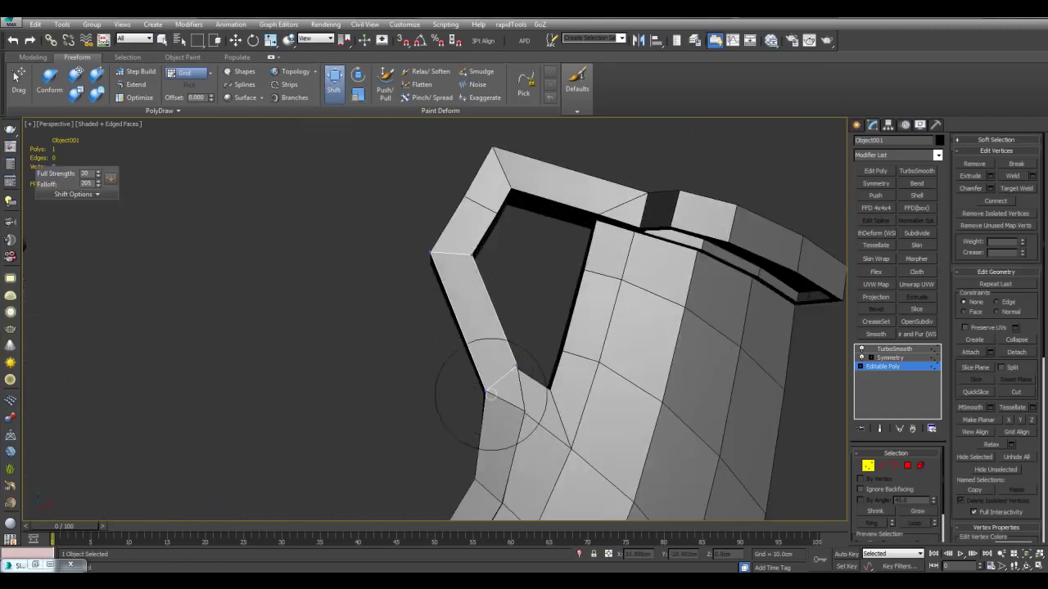
pyautogui.moveTo(442, 263); pyautogui.dragTo(377, 258)
pyautogui.moveTo(470, 382); pyautogui.dragTo(403, 404)
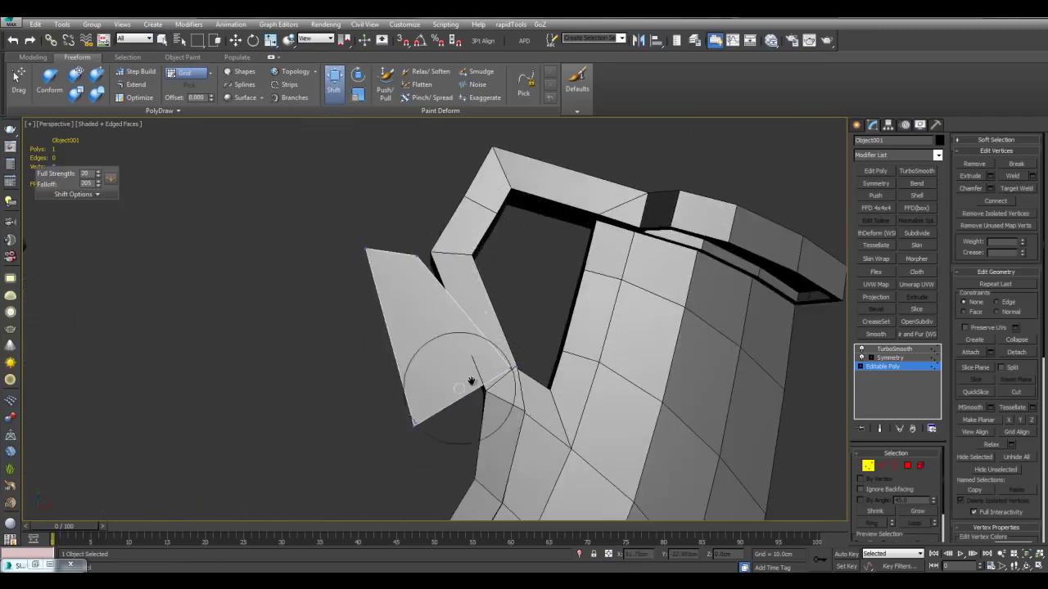
pyautogui.scroll(-3, 458, 264)
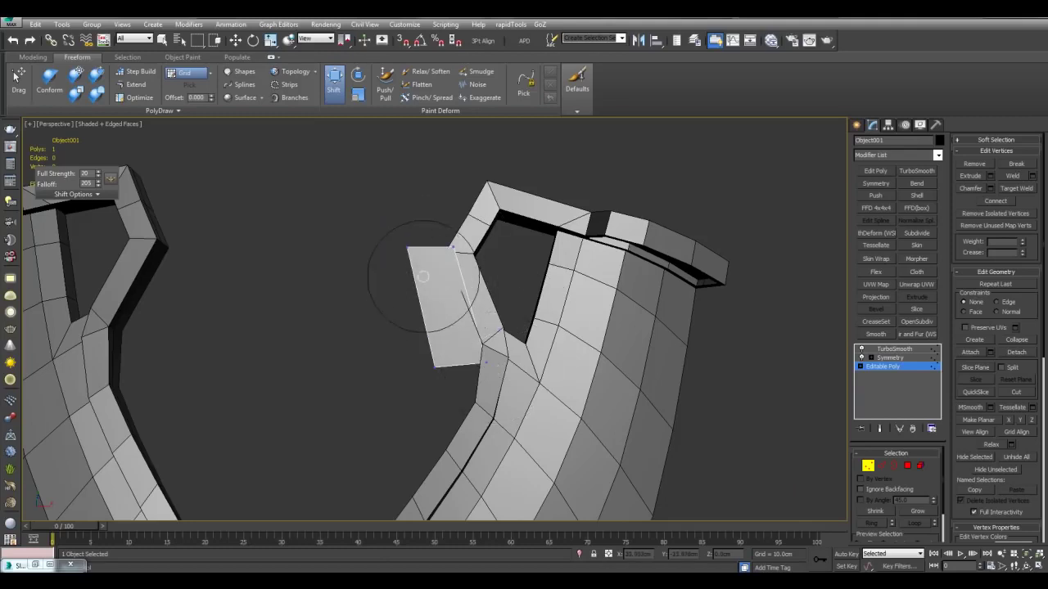
pyautogui.moveTo(416, 368); pyautogui.dragTo(339, 390)
# - Shift the panel's inner corner vertices to the mirror centre so the two halves meet
pyautogui.scroll(-3, 450, 317)
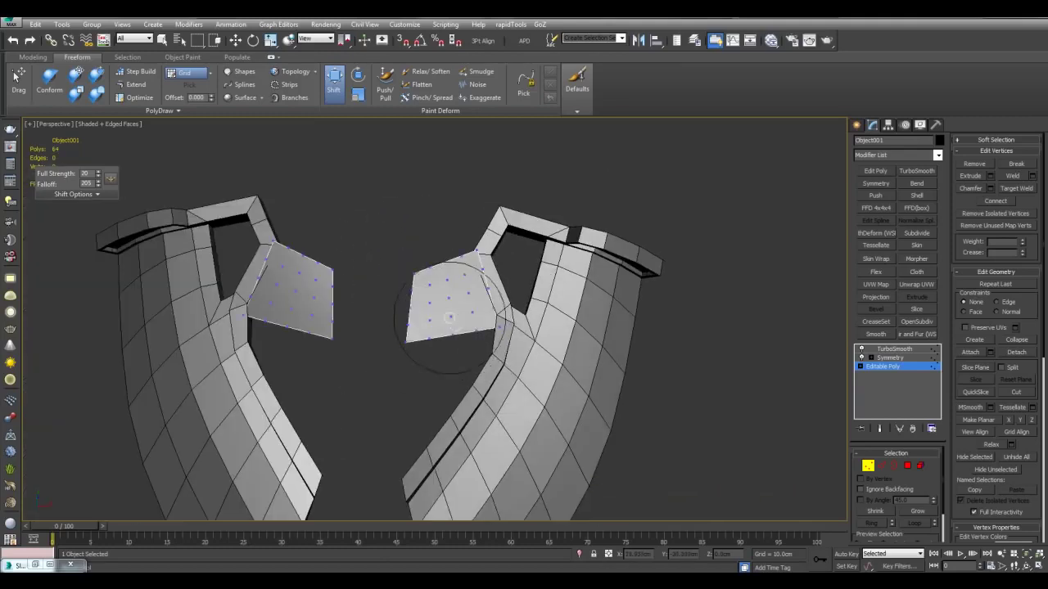
pyautogui.moveTo(386, 343)
pyautogui.mouseDown()
pyautogui.moveTo(386, 249)
pyautogui.moveTo(386, 268)
pyautogui.mouseUp()
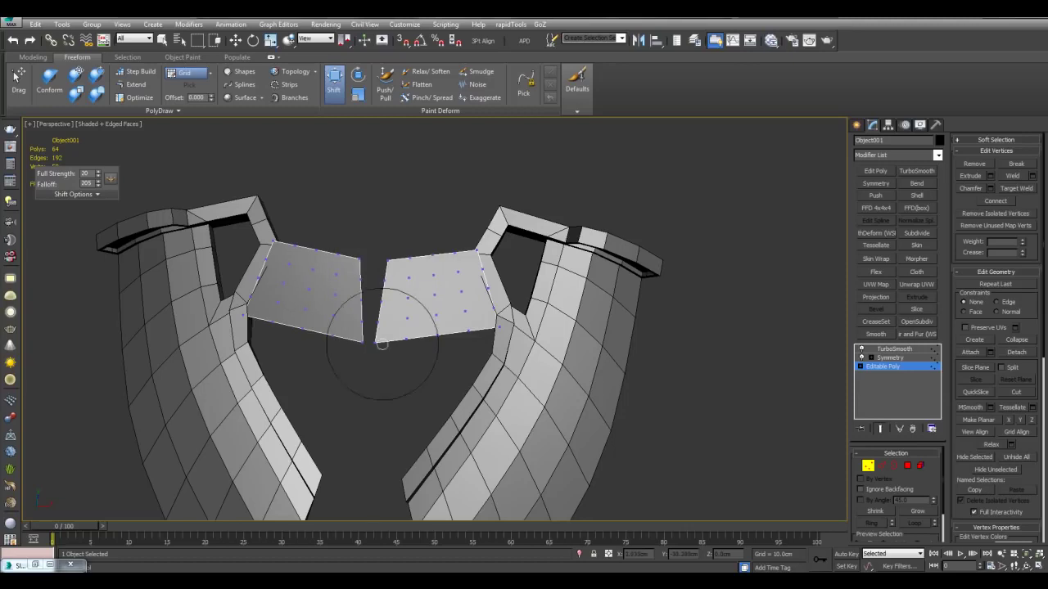
pyautogui.scroll(2, 465, 344)
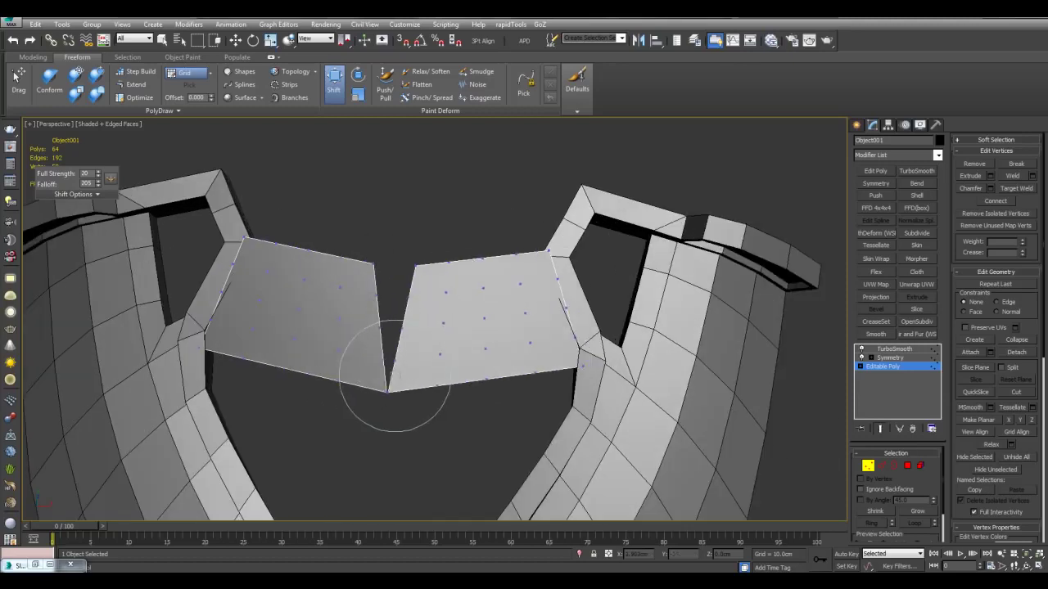
pyautogui.moveTo(402, 376); pyautogui.dragTo(385, 366)
pyautogui.moveTo(404, 255); pyautogui.dragTo(393, 252)
pyautogui.moveTo(447, 303)
pyautogui.keyDown('alt'); pyautogui.mouseDown(button='middle')
pyautogui.moveTo(466, 331)
pyautogui.moveTo(529, 274)
pyautogui.moveTo(490, 282)
pyautogui.moveTo(498, 308)
pyautogui.moveTo(452, 255)
pyautogui.moveTo(502, 300)
pyautogui.moveTo(591, 314)
pyautogui.moveTo(533, 320)
pyautogui.mouseUp(button='middle'); pyautogui.keyUp('alt')
pyautogui.rightClick(574, 306)
# - Cut edges from one interior point to all four sides of the panel, dividing it into four polygons
pyautogui.hotkey('ctrl', 'q')
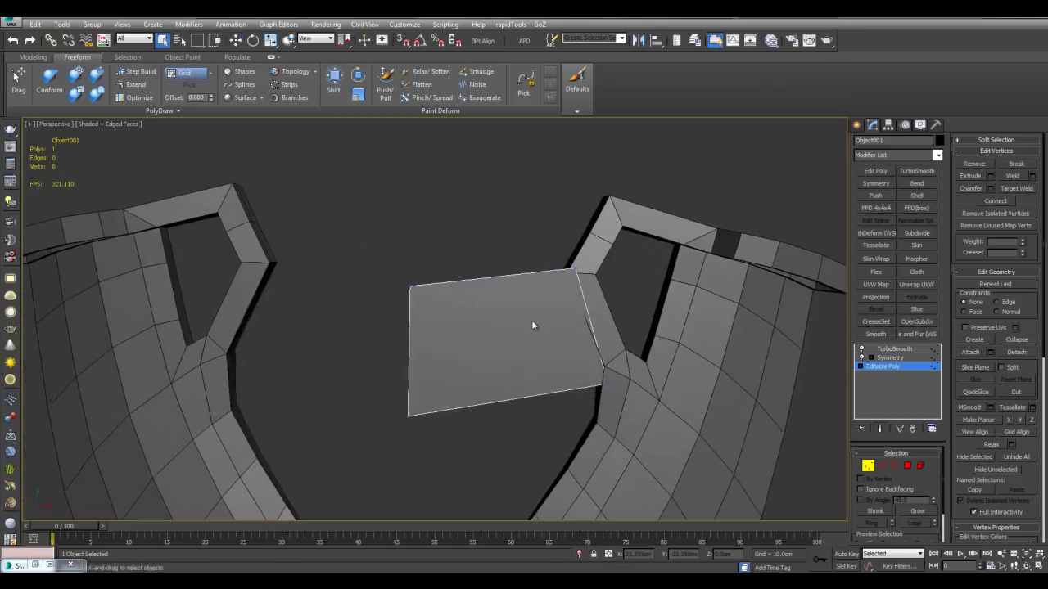
pyautogui.scroll(3, 536, 316)
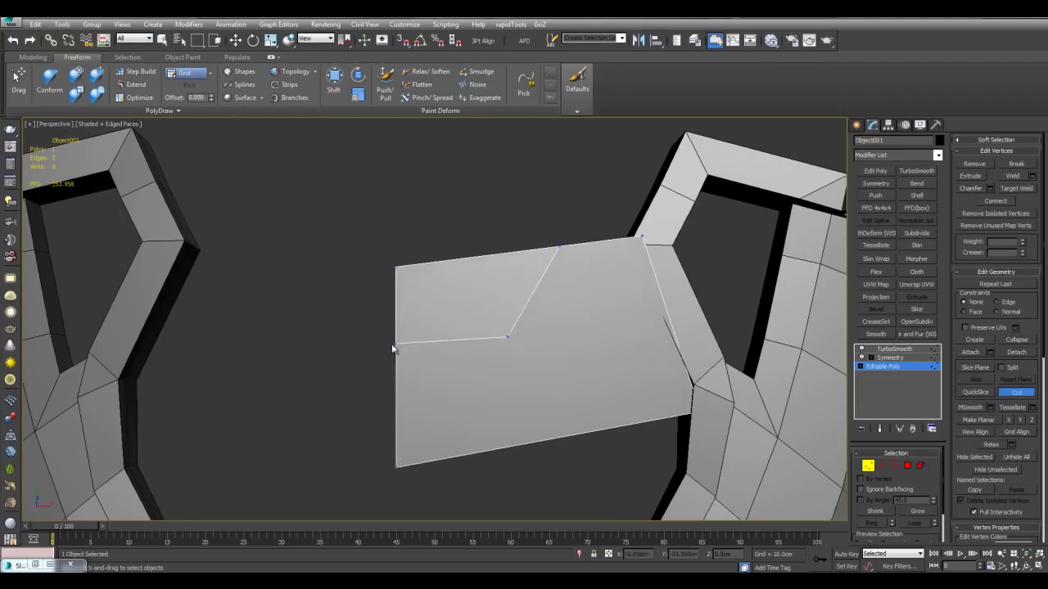
pyautogui.rightClick(475, 337)
pyautogui.rightClick(491, 337)
pyautogui.moveTo(540, 348); pyautogui.dragTo(530, 337, button='middle')
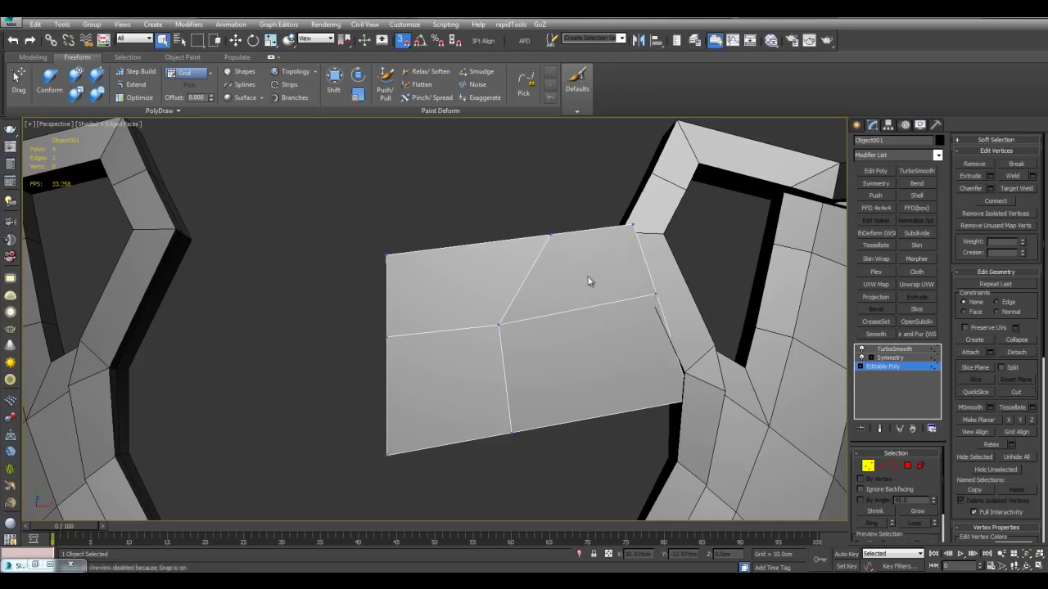
# - Chamfer the panel's horizontal edge beside the mirror centre and its diagonal upper edge by 1.0 cm with the Open option on
pyautogui.press('s')
pyautogui.keyDown('alt'); pyautogui.moveTo(602, 276); pyautogui.dragTo(524, 238, button='middle'); pyautogui.keyUp('alt')
pyautogui.hotkey('ctrl', 'q')
pyautogui.hotkey('ctrl', 'q')
pyautogui.moveTo(497, 284)
pyautogui.mouseDown(button='middle')
pyautogui.moveTo(505, 258)
pyautogui.moveTo(505, 287)
pyautogui.moveTo(499, 276)
pyautogui.mouseUp(button='middle')
pyautogui.scroll(-3, 506, 288)
pyautogui.scroll(3, 499, 274)
pyautogui.press('2')
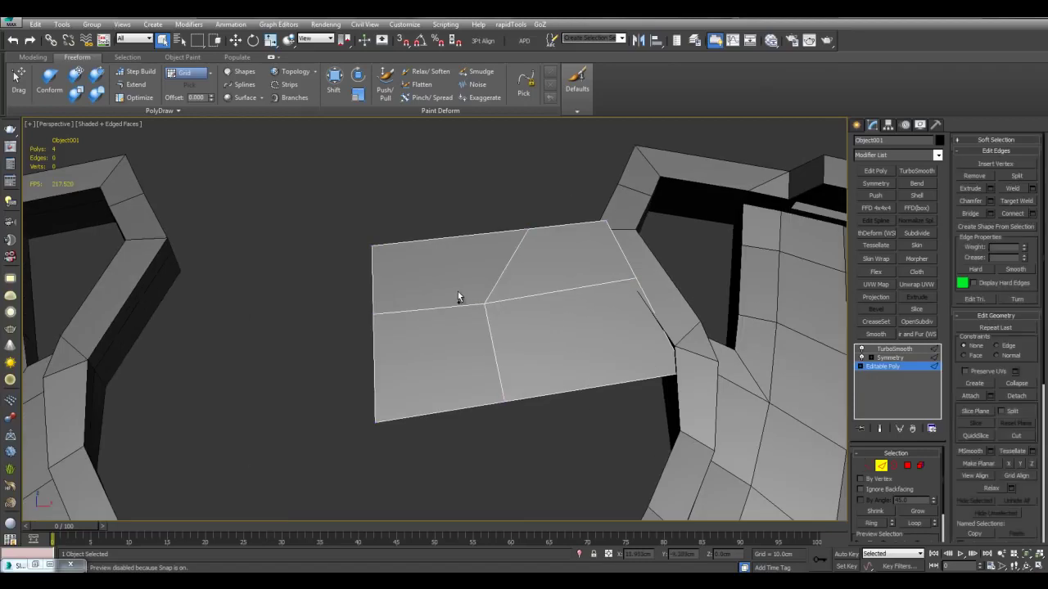
pyautogui.keyDown('ctrl'); pyautogui.click(502, 276); pyautogui.keyUp('ctrl')
pyautogui.moveTo(565, 273); pyautogui.dragTo(501, 290, button='middle')
pyautogui.click(991, 201)
pyautogui.moveTo(528, 236); pyautogui.dragTo(662, 285)
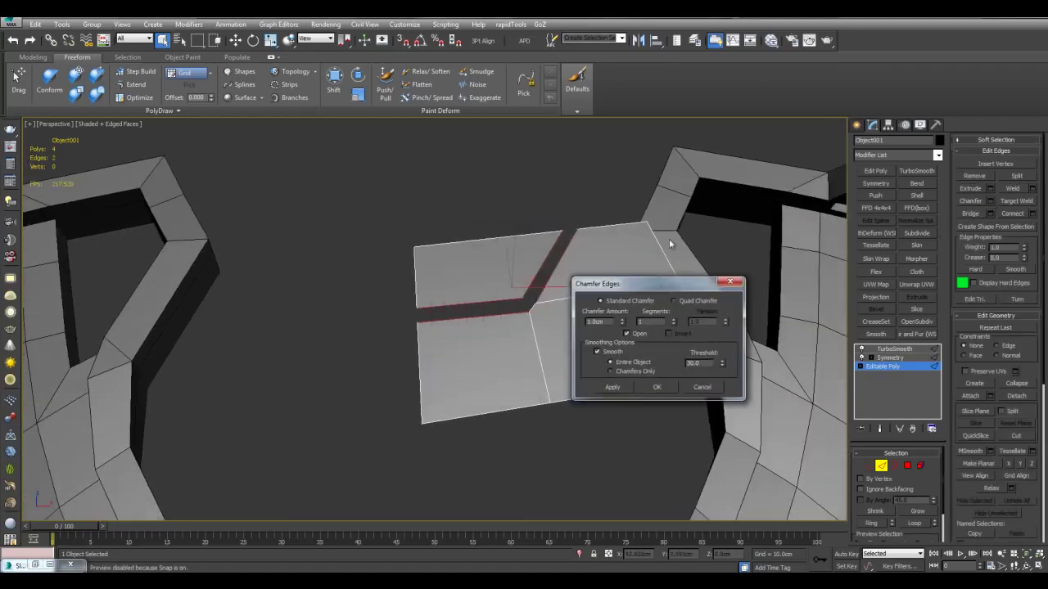
pyautogui.press('F4')
pyautogui.scroll(-3, 613, 211)
pyautogui.keyDown('alt'); pyautogui.moveTo(613, 211); pyautogui.dragTo(590, 230, button='middle'); pyautogui.keyUp('alt')
pyautogui.scroll(3, 484, 231)
pyautogui.keyDown('alt'); pyautogui.moveTo(484, 231); pyautogui.dragTo(434, 266, button='middle'); pyautogui.keyUp('alt')
pyautogui.press('F4')
pyautogui.click(657, 391)
# - Subdivide the panel's large L-shaped element with MSmooth, leaving the separate upper plate out
pyautogui.keyDown('alt'); pyautogui.moveTo(565, 360); pyautogui.dragTo(443, 263, button='middle'); pyautogui.keyUp('alt')
pyautogui.press('`')
pyautogui.press('5')
pyautogui.click(466, 298)
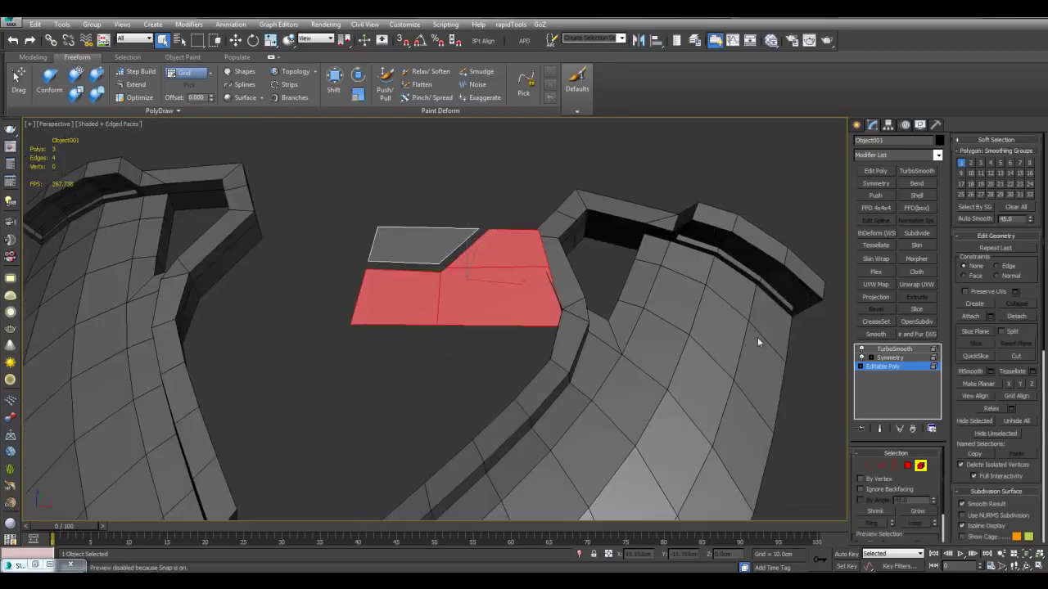
pyautogui.click(971, 374)
pyautogui.moveTo(478, 348); pyautogui.dragTo(488, 341, button='middle')
pyautogui.press('1')
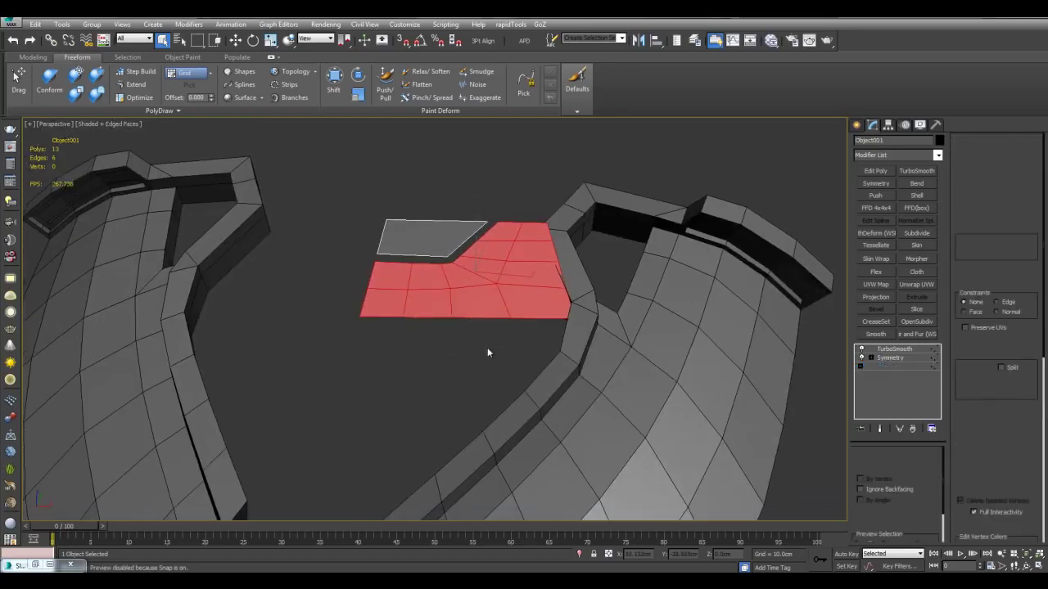
# - Reshape the subdivided panel with the Shift brush, pulling its lower vertices near the mirror centre down into a tapered point
pyautogui.click(338, 89)
pyautogui.keyDown('alt'); pyautogui.moveTo(421, 276); pyautogui.dragTo(458, 251, button='middle'); pyautogui.keyUp('alt')
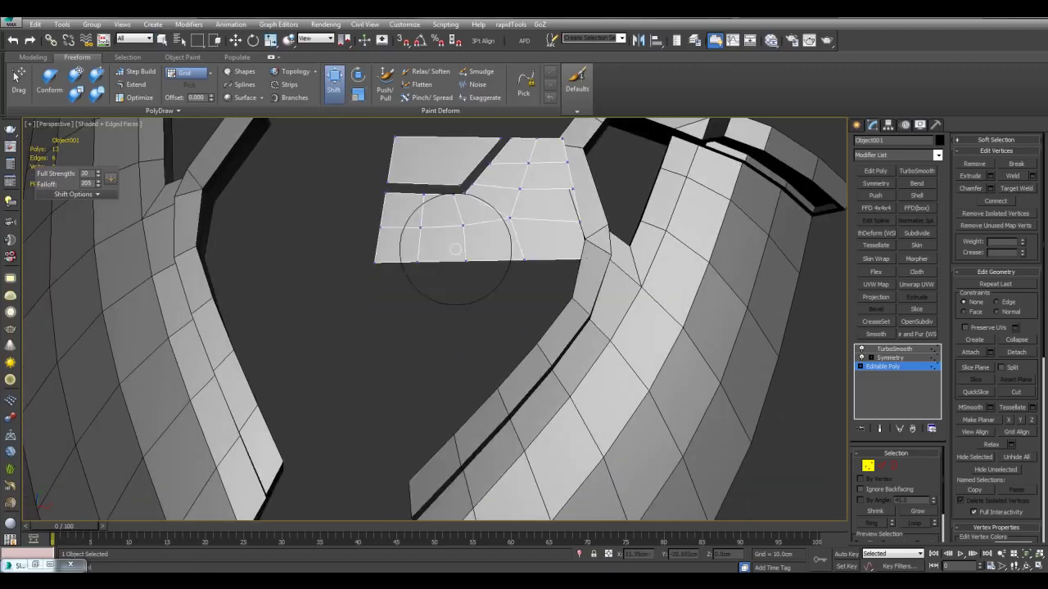
pyautogui.press('`')
pyautogui.moveTo(410, 276)
pyautogui.mouseDown()
pyautogui.moveTo(375, 319)
pyautogui.moveTo(460, 310)
pyautogui.mouseUp()
pyautogui.moveTo(419, 341)
pyautogui.mouseDown()
pyautogui.moveTo(430, 351)
pyautogui.moveTo(442, 320)
pyautogui.mouseUp()
pyautogui.moveTo(463, 280); pyautogui.dragTo(465, 282, button='middle')
pyautogui.moveTo(465, 282); pyautogui.dragTo(481, 322)
pyautogui.moveTo(388, 344); pyautogui.dragTo(382, 364)
pyautogui.moveTo(472, 353)
pyautogui.keyDown('alt'); pyautogui.mouseDown(button='middle')
pyautogui.moveTo(497, 289)
pyautogui.moveTo(543, 246)
pyautogui.moveTo(508, 236)
pyautogui.moveTo(447, 311)
pyautogui.moveTo(418, 321)
pyautogui.moveTo(408, 349)
pyautogui.mouseUp(button='middle'); pyautogui.keyUp('alt')
# - Extrude the three edges along the panel's lower outer side downward to form a narrow side wall
pyautogui.scroll(-3, 496, 290)
pyautogui.scroll(5, 418, 349)
pyautogui.press('w')
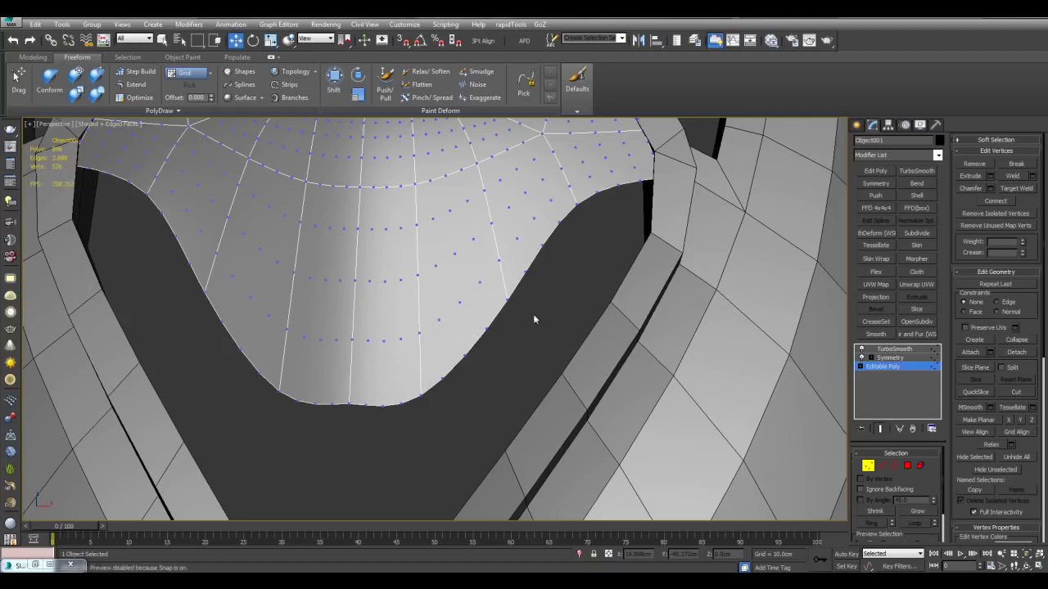
pyautogui.hotkey('shift', 'e')
pyautogui.press('2')
pyautogui.moveTo(517, 279); pyautogui.dragTo(528, 297)
pyautogui.keyDown('ctrl'); pyautogui.moveTo(470, 349); pyautogui.dragTo(485, 382); pyautogui.keyUp('ctrl')
pyautogui.keyDown('alt'); pyautogui.moveTo(577, 213); pyautogui.dragTo(466, 304, button='middle'); pyautogui.keyUp('alt')
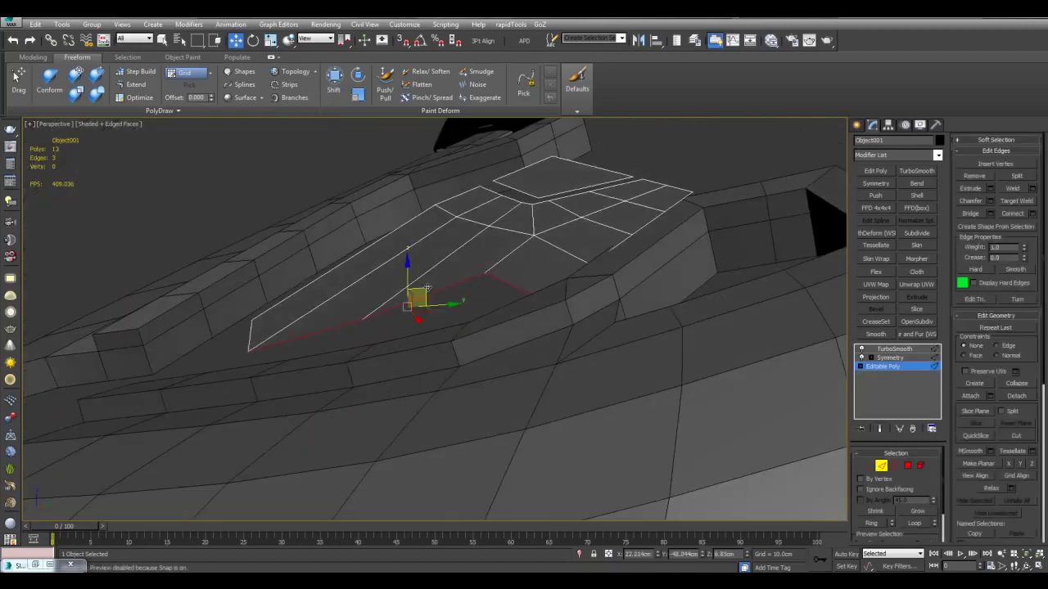
pyautogui.keyDown('shift'); pyautogui.moveTo(426, 290); pyautogui.dragTo(438, 312); pyautogui.keyUp('shift')
pyautogui.keyDown('alt'); pyautogui.moveTo(440, 321); pyautogui.dragTo(522, 352, button='middle'); pyautogui.keyUp('alt')
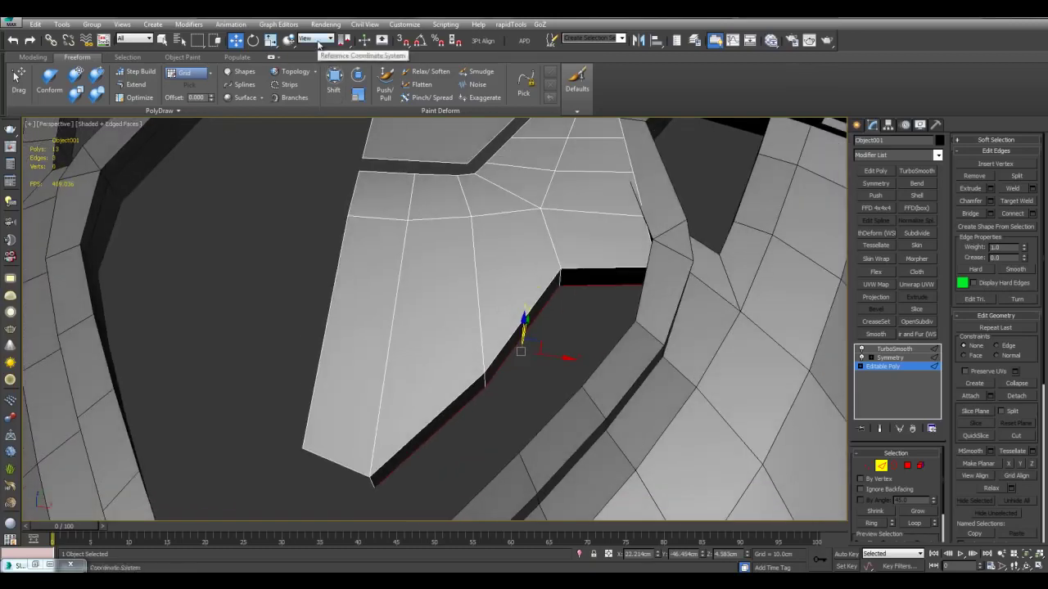
# - Compare the World and Screen reference coordinate systems on the extruded edges, leaving Screen active
pyautogui.click(319, 55)
pyautogui.moveTo(527, 306); pyautogui.dragTo(556, 342, button='middle')
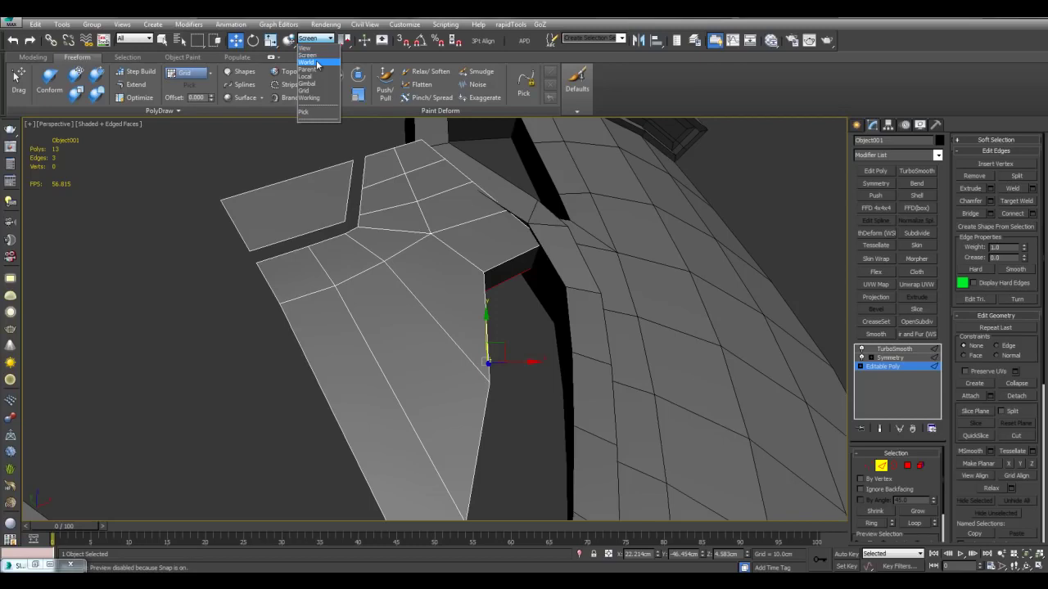
pyautogui.click(317, 63)
pyautogui.keyDown('alt'); pyautogui.moveTo(582, 325); pyautogui.dragTo(422, 338, button='middle'); pyautogui.keyUp('alt')
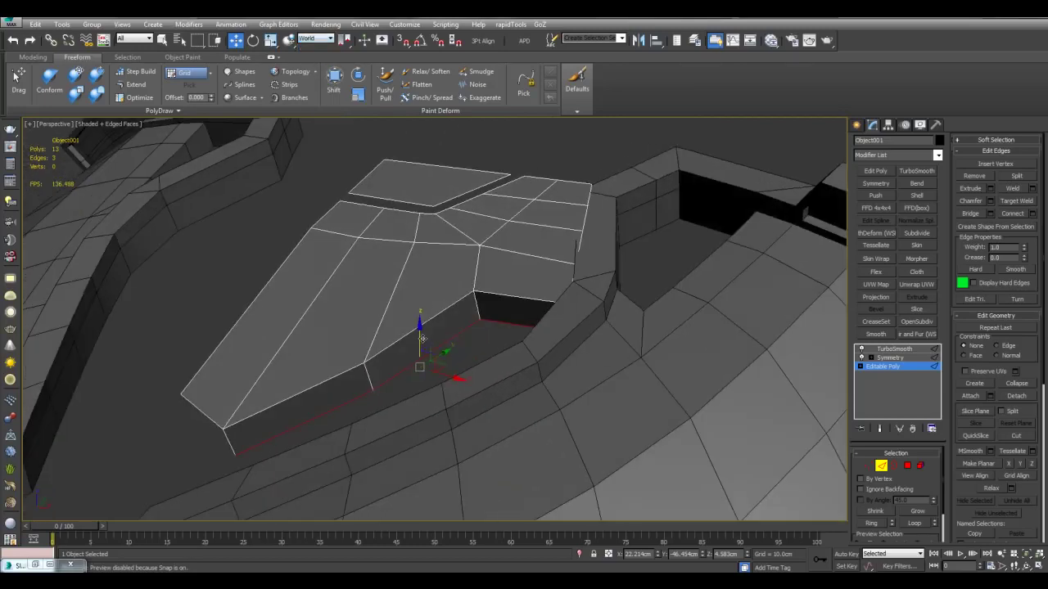
pyautogui.keyDown('alt'); pyautogui.moveTo(496, 330); pyautogui.dragTo(456, 308, button='middle'); pyautogui.keyUp('alt')
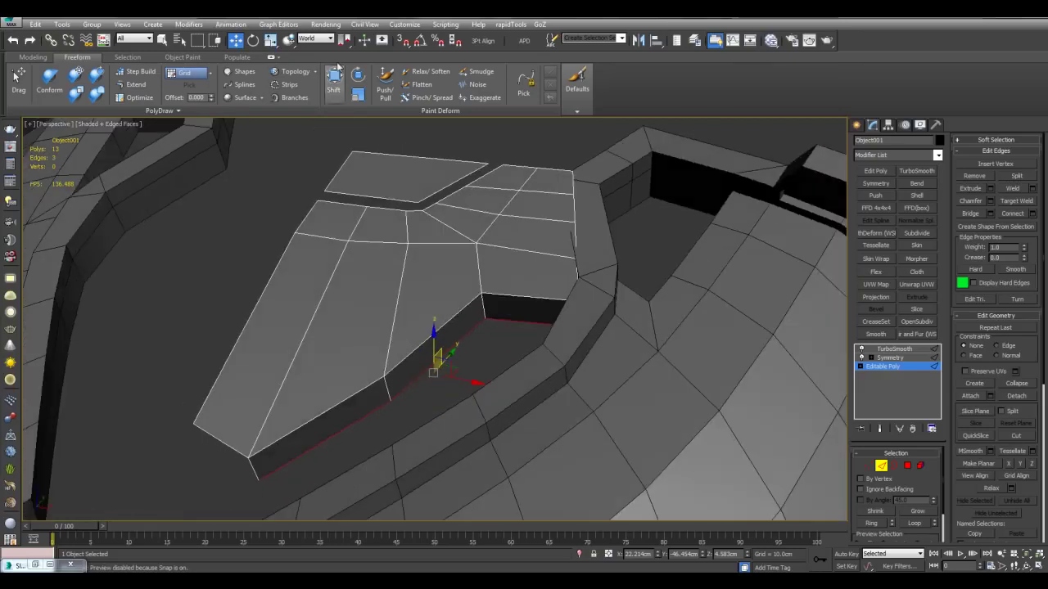
pyautogui.click(325, 58)
pyautogui.keyDown('alt'); pyautogui.moveTo(415, 237); pyautogui.dragTo(504, 354, button='middle'); pyautogui.keyUp('alt')
pyautogui.moveTo(449, 325)
pyautogui.keyDown('alt'); pyautogui.mouseDown(button='middle')
pyautogui.moveTo(567, 370)
pyautogui.moveTo(590, 360)
pyautogui.moveTo(578, 359)
pyautogui.moveTo(579, 377)
pyautogui.moveTo(578, 336)
pyautogui.mouseUp(button='middle'); pyautogui.keyUp('alt')
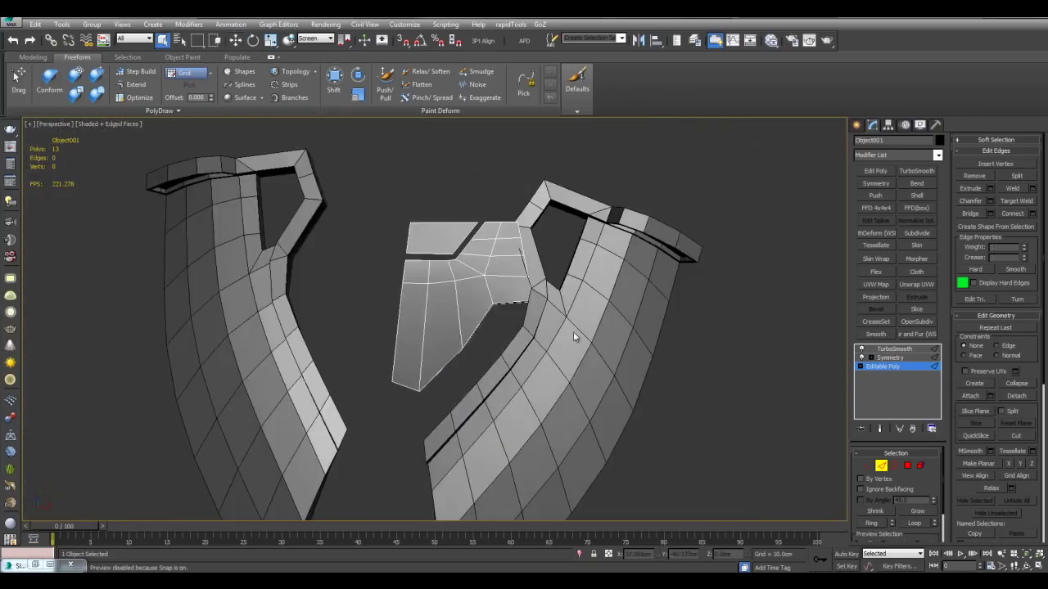
pyautogui.scroll(3, 551, 321)
pyautogui.scroll(-5, 565, 307)
pyautogui.keyDown('alt'); pyautogui.moveTo(582, 291); pyautogui.dragTo(549, 289, button='middle'); pyautogui.keyUp('alt')
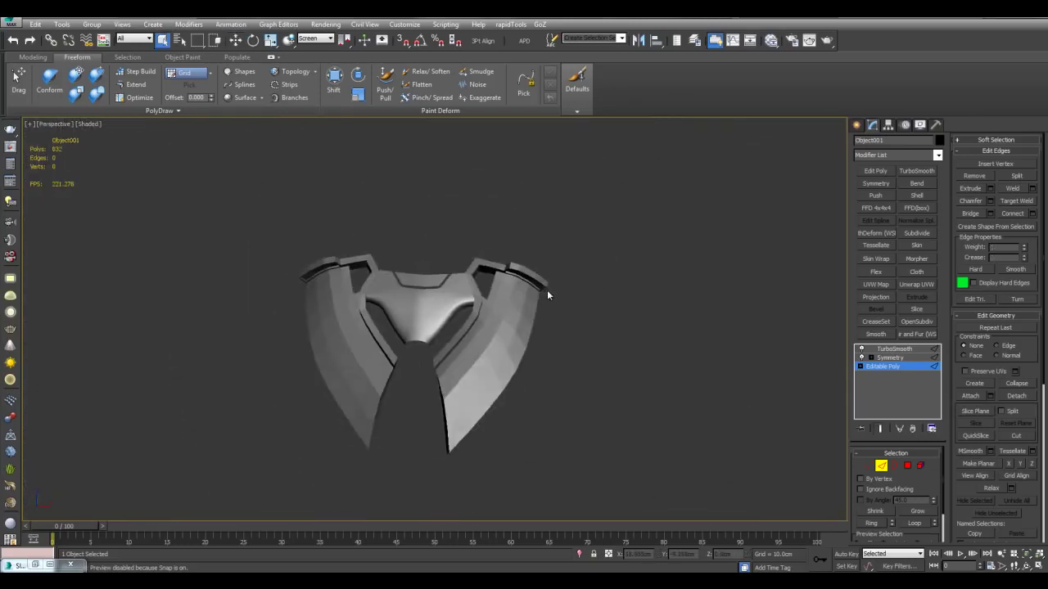
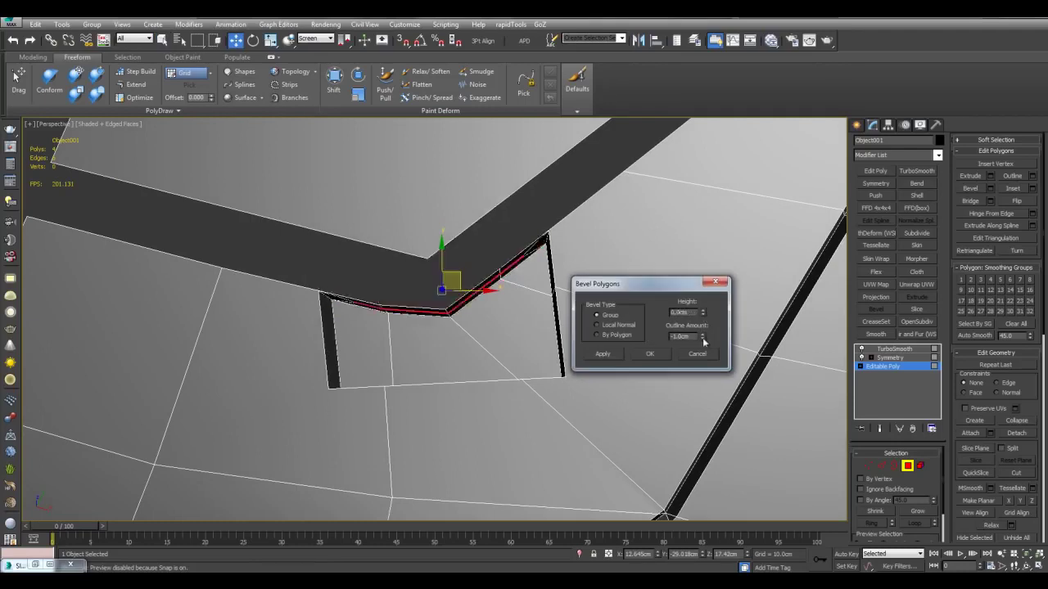
# - Cancel the bevel and move the four selected polygons at the slot's open side up across the gap
pyautogui.click(696, 353)
pyautogui.moveTo(500, 315)
pyautogui.keyDown('alt'); pyautogui.mouseDown(button='middle')
pyautogui.moveTo(520, 330)
pyautogui.moveTo(498, 305)
pyautogui.mouseUp(button='middle'); pyautogui.keyUp('alt')
pyautogui.moveTo(498, 305); pyautogui.dragTo(505, 239)
pyautogui.keyDown('alt'); pyautogui.moveTo(505, 270); pyautogui.dragTo(520, 350, button='middle'); pyautogui.keyUp('alt')
pyautogui.scroll(-2, 511, 377)
pyautogui.scroll(2, 519, 350)
pyautogui.keyDown('alt'); pyautogui.moveTo(592, 322); pyautogui.dragTo(539, 342, button='middle'); pyautogui.keyUp('alt')
pyautogui.scroll(2, 605, 301)
pyautogui.keyDown('alt'); pyautogui.moveTo(533, 289); pyautogui.dragTo(567, 281, button='middle'); pyautogui.keyUp('alt')
pyautogui.scroll(3, 567, 281)
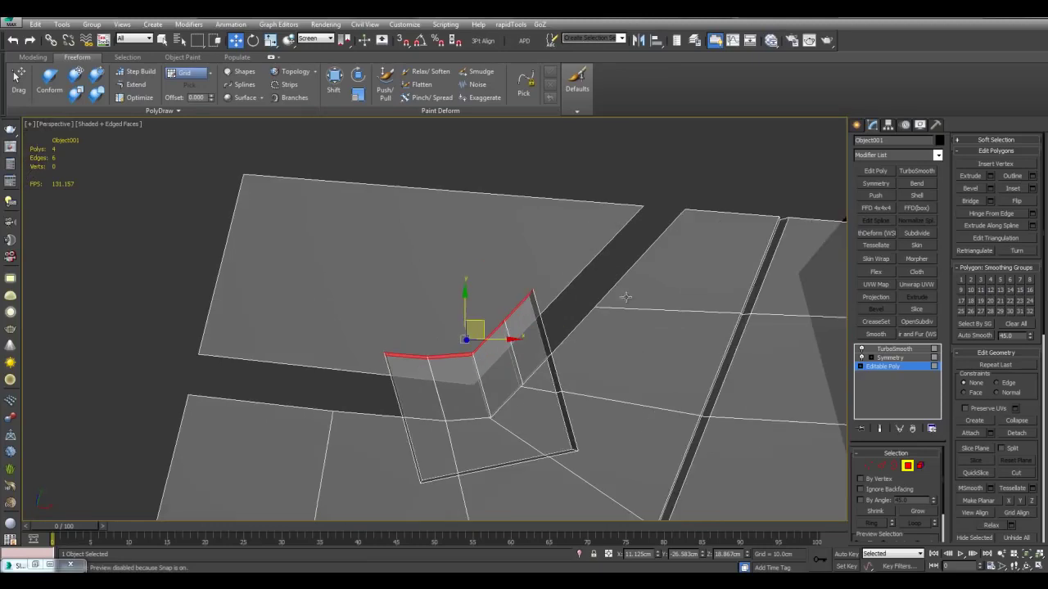
pyautogui.moveTo(579, 336); pyautogui.dragTo(602, 315, button='middle')
pyautogui.scroll(4, 583, 356)
pyautogui.scroll(-2, 619, 347)
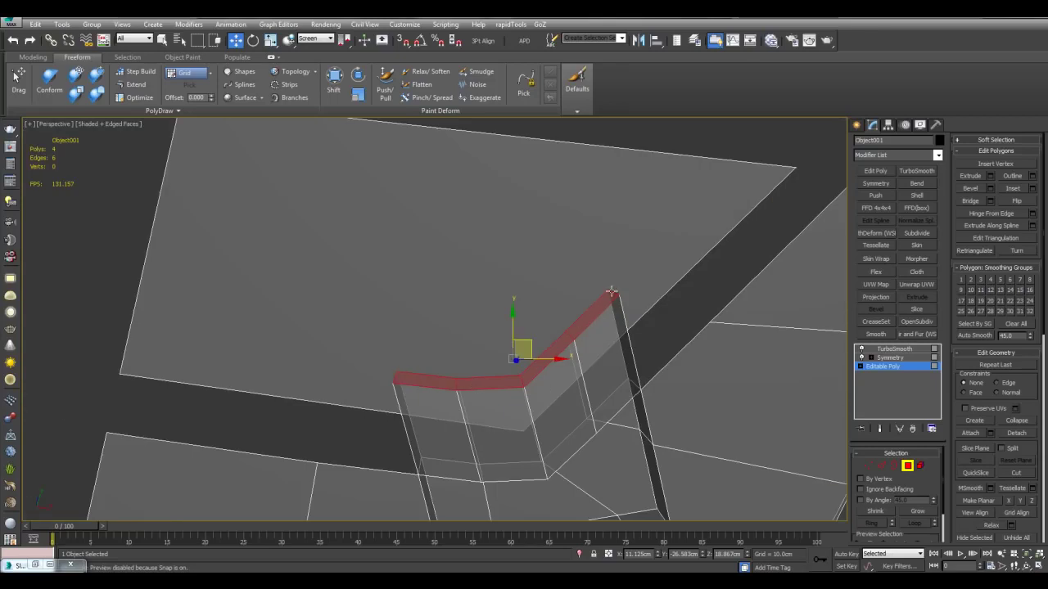
pyautogui.moveTo(515, 372); pyautogui.dragTo(595, 340, button='middle')
# - Delete the narrow end polygons along the slot's open side
pyautogui.keyDown('alt'); pyautogui.moveTo(803, 444); pyautogui.dragTo(564, 283, button='middle'); pyautogui.keyUp('alt')
pyautogui.scroll(-1, 709, 385)
pyautogui.scroll(1, 702, 369)
pyautogui.scroll(-3, 643, 355)
pyautogui.press('q')
pyautogui.click(504, 360)
pyautogui.keyDown('ctrl'); pyautogui.click(461, 361); pyautogui.keyUp('ctrl')
pyautogui.keyDown('ctrl'); pyautogui.click(416, 358); pyautogui.keyUp('ctrl')
pyautogui.press('Delete')
pyautogui.press('F4')
pyautogui.scroll(-3, 615, 321)
pyautogui.press('F4')
# - Delete the separate upper plate polygon beyond the gap
pyautogui.click(525, 259)
pyautogui.press('Delete')
pyautogui.press('F4')
pyautogui.scroll(-3, 571, 258)
pyautogui.press('F4')
pyautogui.scroll(4, 564, 284)
# - Extrude the four open edges at the slot's end away from the panel to extend it with new polygons
pyautogui.press('2')
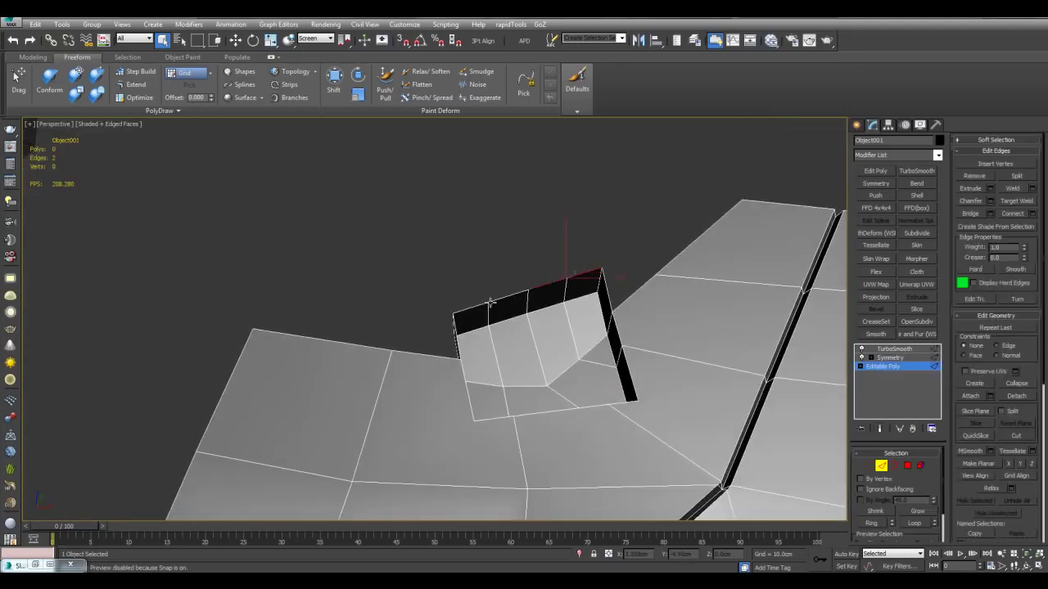
pyautogui.keyDown('ctrl'); pyautogui.click(477, 309); pyautogui.keyUp('ctrl')
pyautogui.press('w')
pyautogui.keyDown('alt'); pyautogui.moveTo(478, 309); pyautogui.dragTo(516, 330, button='middle'); pyautogui.keyUp('alt')
pyautogui.scroll(-3, 510, 287)
pyautogui.keyDown('shift'); pyautogui.moveTo(513, 333); pyautogui.dragTo(489, 221); pyautogui.keyUp('shift')
# - Extrude the extension's two open side edges toward the mirror centre
pyautogui.keyDown('alt'); pyautogui.moveTo(489, 221); pyautogui.dragTo(498, 264, button='middle'); pyautogui.keyUp('alt')
pyautogui.click(447, 309)
pyautogui.keyDown('alt'); pyautogui.moveTo(447, 309); pyautogui.dragTo(501, 337, button='middle'); pyautogui.keyUp('alt')
pyautogui.keyDown('ctrl'); pyautogui.click(466, 348); pyautogui.keyUp('ctrl')
pyautogui.keyDown('shift'); pyautogui.moveTo(515, 335); pyautogui.dragTo(440, 339); pyautogui.keyUp('shift')
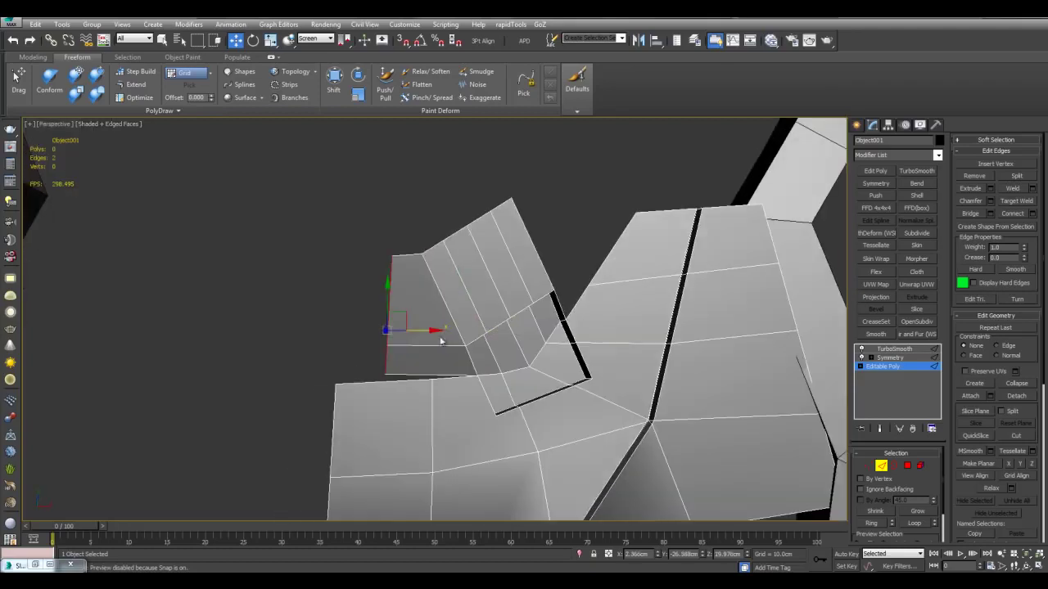
# - Set the extruded side edges to X 0 and target-weld the new strip's vertices to the adjoining panel border
pyautogui.rightClick(656, 557)
pyautogui.hotkey('alt', 's')
pyautogui.click(431, 368)
pyautogui.rightClick(430, 367)
pyautogui.keyDown('alt'); pyautogui.moveTo(431, 367); pyautogui.dragTo(357, 304, button='middle'); pyautogui.keyUp('alt')
pyautogui.scroll(3, 356, 304)
pyautogui.press('1')
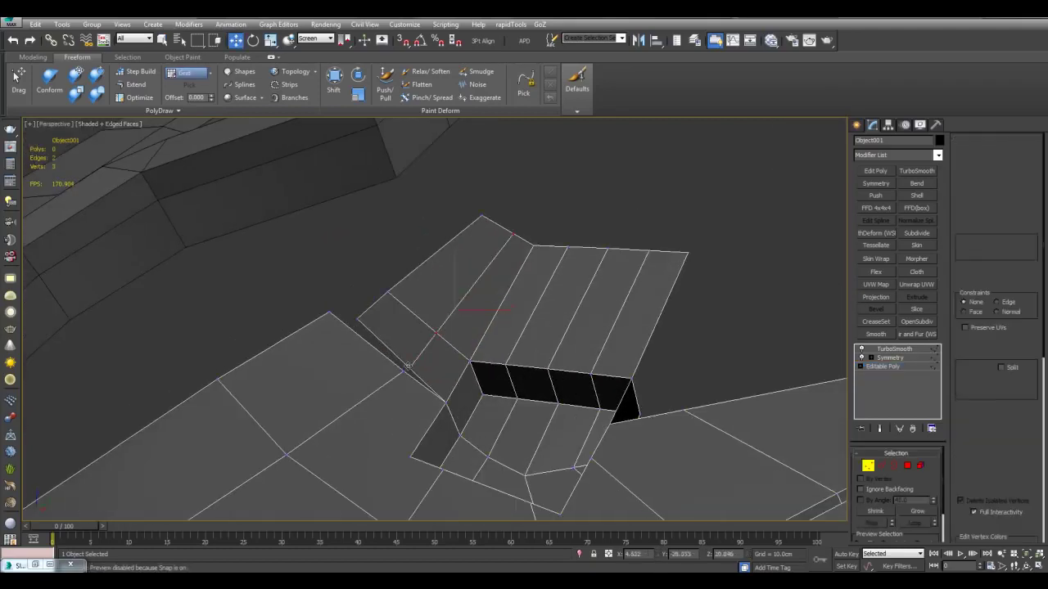
pyautogui.hotkey('ctrl', 'shift', 'w')
pyautogui.press('2')
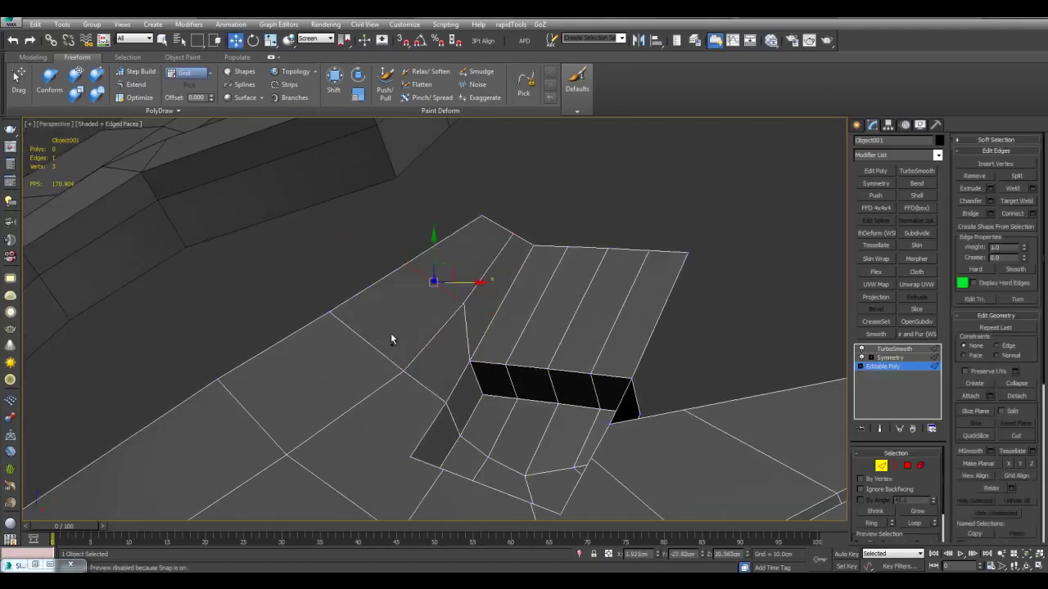
# - Connect the slot's two lower corner vertices to the nearby panel vertices with new edges
pyautogui.press('q')
pyautogui.keyDown('alt'); pyautogui.moveTo(428, 304); pyautogui.dragTo(500, 335, button='middle'); pyautogui.keyUp('alt')
pyautogui.press('1')
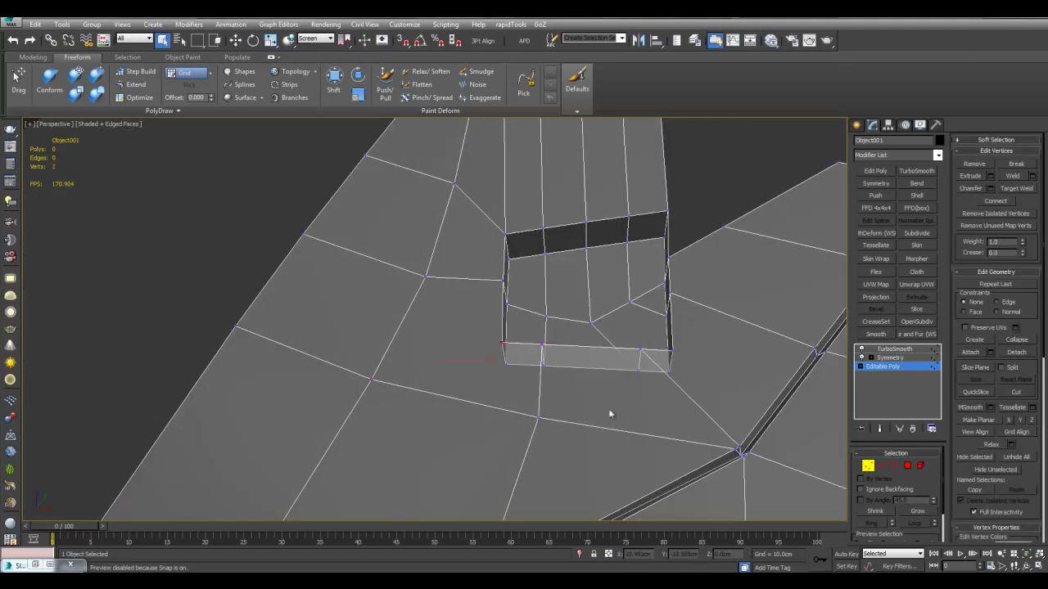
pyautogui.hotkey('ctrl', 'shift', 'e')
pyautogui.moveTo(673, 354); pyautogui.dragTo(577, 327, button='middle')
pyautogui.click(576, 326)
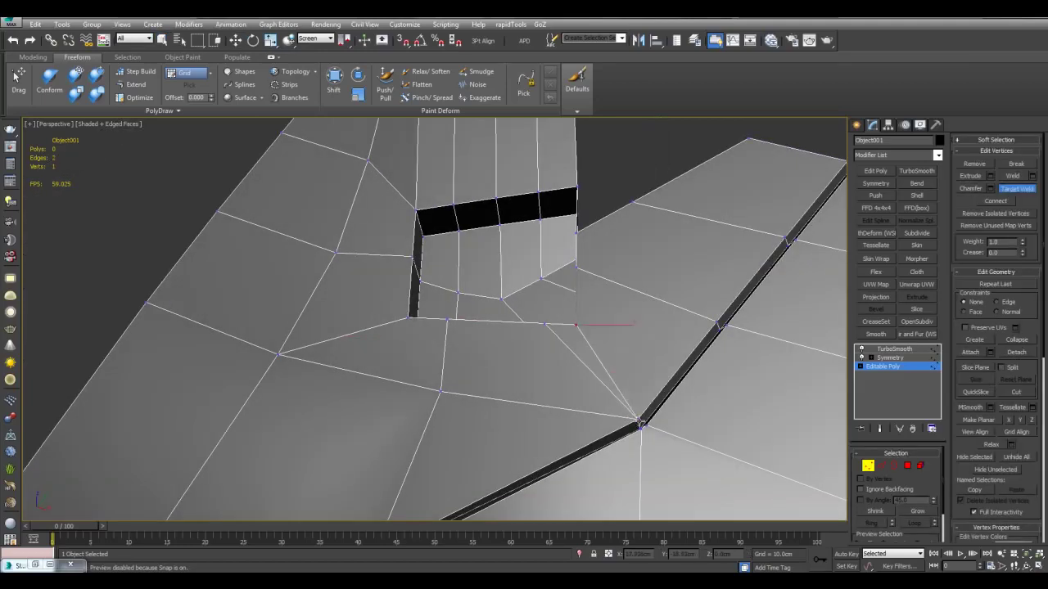
pyautogui.press('q')
pyautogui.scroll(-5, 620, 367)
# - Bridge the extension's outer side edge to the facing panel edge and cap the remaining hole beside the slot
pyautogui.press('1')
pyautogui.press('F4')
pyautogui.keyDown('alt'); pyautogui.moveTo(629, 365); pyautogui.dragTo(479, 340, button='middle'); pyautogui.keyUp('alt')
pyautogui.scroll(4, 479, 340)
pyautogui.press('F4')
pyautogui.press('2')
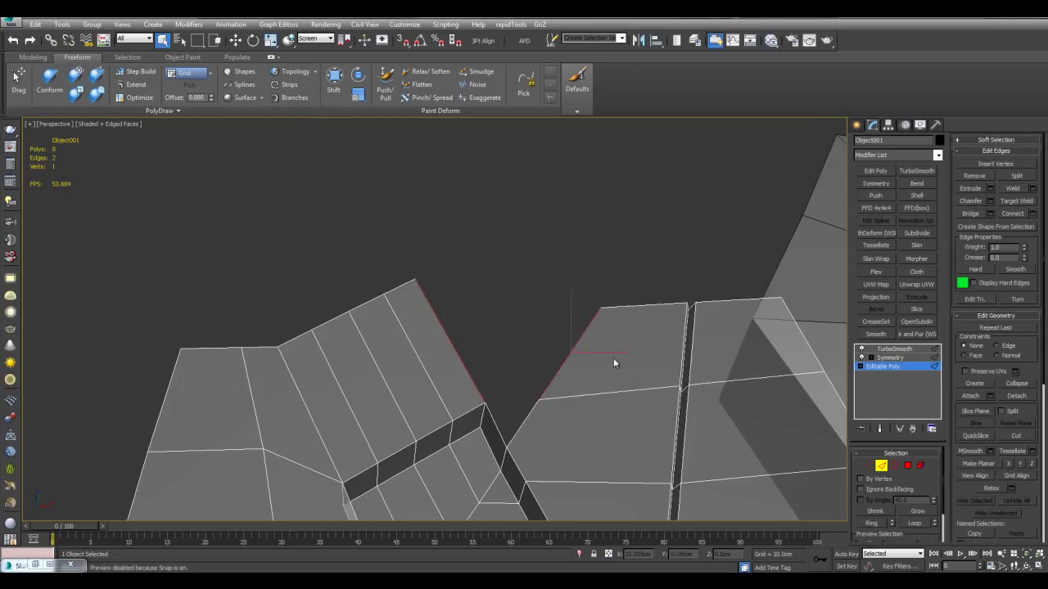
pyautogui.hotkey('ctrl', 'shift', 'b')
pyautogui.click(660, 375)
pyautogui.press('3')
pyautogui.click(527, 414)
pyautogui.hotkey('alt', 'p')
# - Cut new edges around the slot to outline a larger surrounding region on the panel
pyautogui.scroll(-3, 596, 337)
pyautogui.press('1')
pyautogui.keyDown('alt'); pyautogui.moveTo(594, 360); pyautogui.dragTo(530, 249, button='middle'); pyautogui.keyUp('alt')
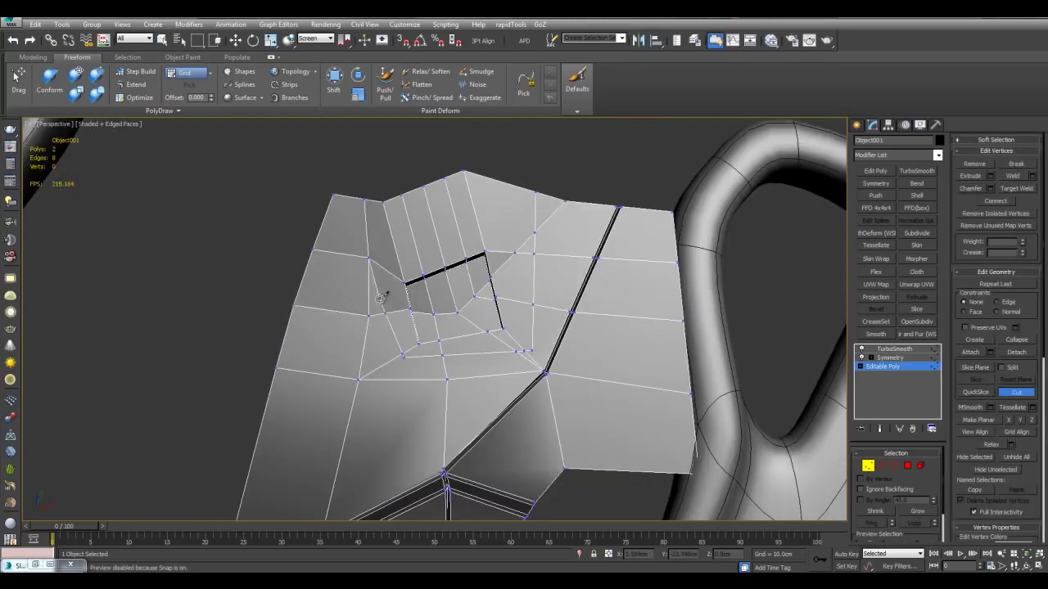
pyautogui.keyDown('alt'); pyautogui.moveTo(399, 218); pyautogui.dragTo(395, 248, button='middle'); pyautogui.keyUp('alt')
# - Bevel the outlined polygons around the slot and move them down to recess the region into the panel
pyautogui.press('4')
pyautogui.scroll(2, 394, 248)
pyautogui.keyDown('ctrl'); pyautogui.moveTo(352, 241); pyautogui.dragTo(533, 319); pyautogui.keyUp('ctrl')
pyautogui.keyDown('ctrl'); pyautogui.moveTo(397, 334); pyautogui.dragTo(541, 396); pyautogui.keyUp('ctrl')
pyautogui.keyDown('alt'); pyautogui.moveTo(541, 396); pyautogui.dragTo(564, 365, button='middle'); pyautogui.keyUp('alt')
pyautogui.hotkey('ctrl', 'shift', 'b')
pyautogui.press('w')
pyautogui.click(650, 353)
pyautogui.keyDown('alt'); pyautogui.moveTo(524, 328); pyautogui.dragTo(455, 205, button='middle'); pyautogui.keyUp('alt')
pyautogui.scroll(-3, 450, 266)
pyautogui.moveTo(429, 294); pyautogui.dragTo(421, 319)
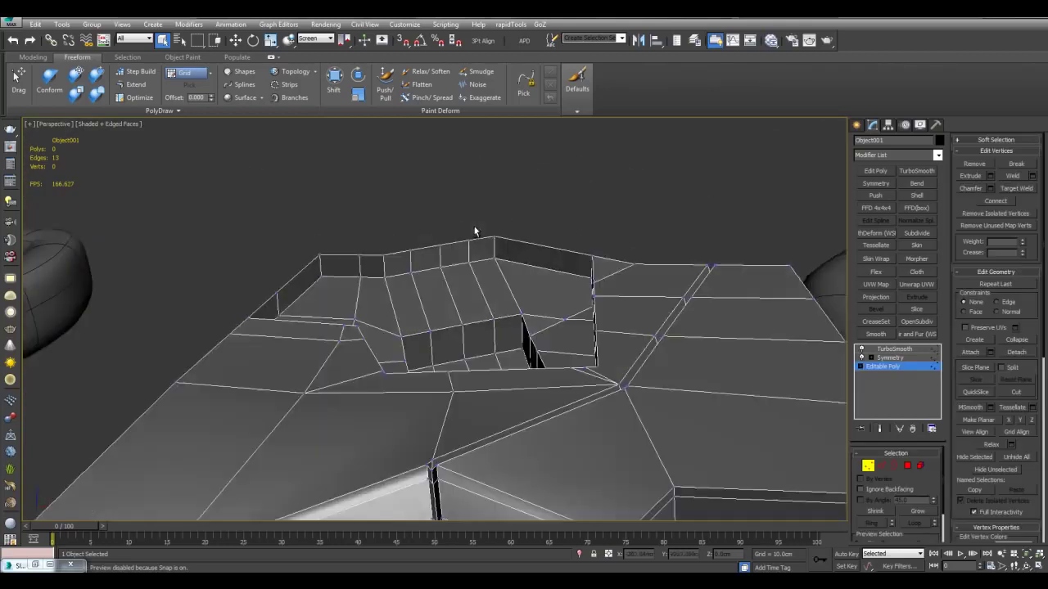
# - Connect the recess's corner vertex nearest the mirror centre to the slot's adjacent corner with an edge
pyautogui.keyDown('alt'); pyautogui.moveTo(475, 232); pyautogui.dragTo(482, 190, button='middle'); pyautogui.keyUp('alt')
pyautogui.press('2')
pyautogui.click(481, 188)
pyautogui.press('F4')
pyautogui.moveTo(536, 275)
pyautogui.mouseDown(button='middle')
pyautogui.moveTo(533, 250)
pyautogui.moveTo(618, 271)
pyautogui.mouseUp(button='middle')
pyautogui.press('F4')
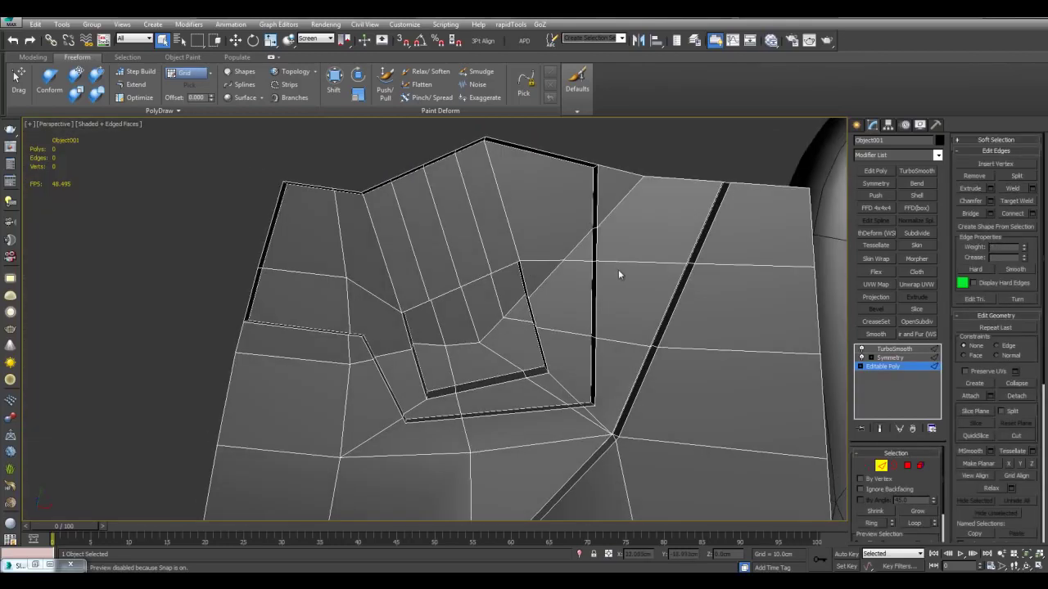
pyautogui.scroll(3, 365, 334)
pyautogui.press('1')
pyautogui.click(364, 332)
pyautogui.keyDown('alt'); pyautogui.moveTo(364, 332); pyautogui.dragTo(361, 293, button='middle'); pyautogui.keyUp('alt')
pyautogui.keyDown('alt'); pyautogui.moveTo(449, 304); pyautogui.dragTo(551, 283, button='middle'); pyautogui.keyUp('alt')
pyautogui.scroll(-3, 482, 302)
pyautogui.press('F4')
pyautogui.press('F4')
pyautogui.scroll(3, 551, 283)
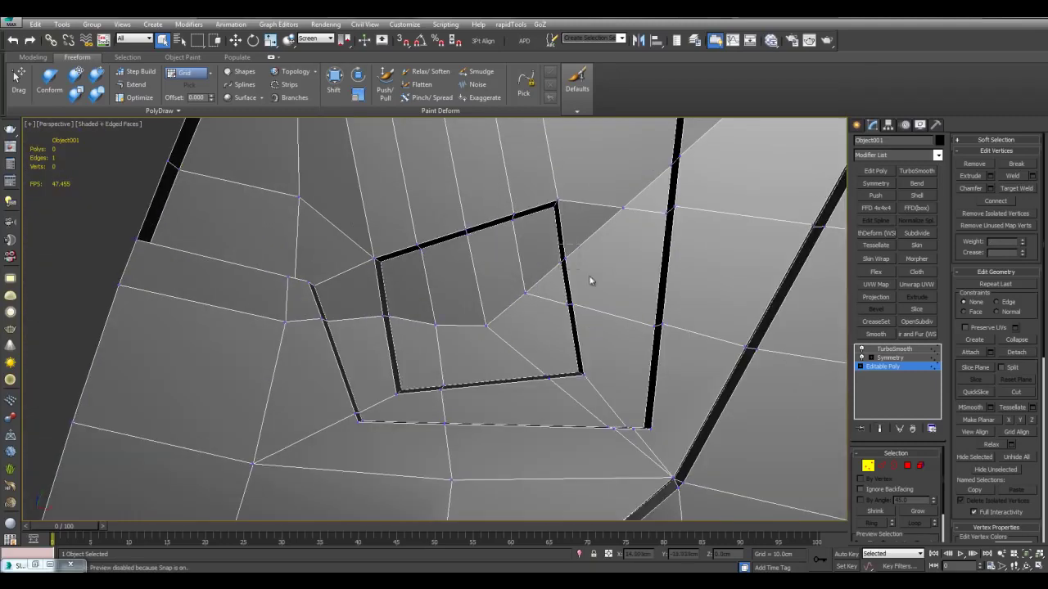
# - Move the vertex near the inner wall of the slot's floor with movement constrained to faces
pyautogui.moveTo(558, 244); pyautogui.dragTo(592, 281)
pyautogui.press('w')
pyautogui.hotkey('shift', 'x')
pyautogui.moveTo(575, 250); pyautogui.dragTo(581, 293)
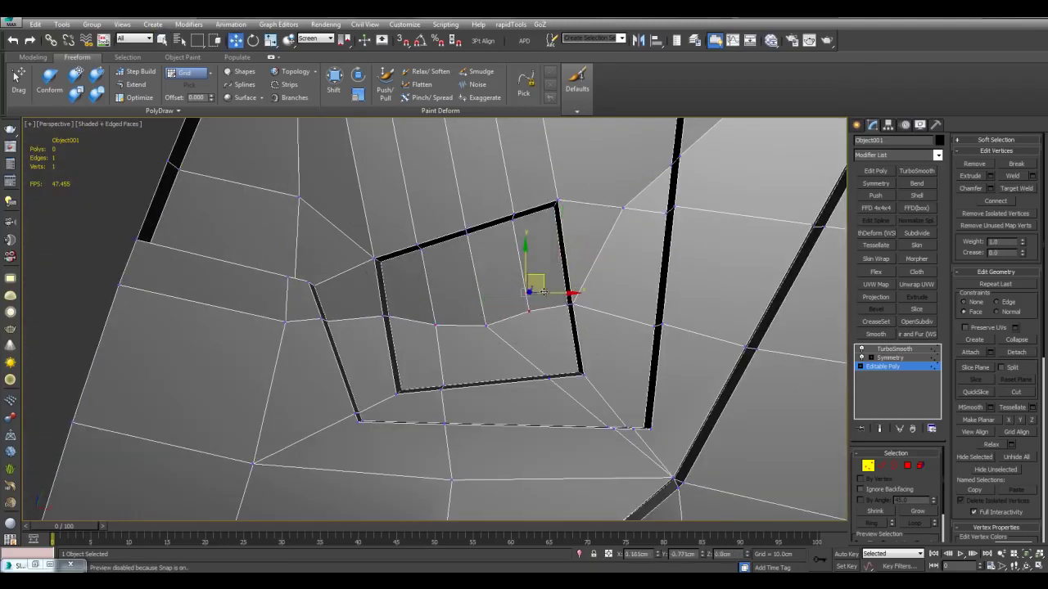
# - Select the slot's floor polygons and examine the slot's depth from the side in see-through display
pyautogui.moveTo(604, 279)
pyautogui.keyDown('alt'); pyautogui.mouseDown(button='middle')
pyautogui.moveTo(629, 172)
pyautogui.moveTo(603, 287)
pyautogui.mouseUp(button='middle'); pyautogui.keyUp('alt')
pyautogui.press('4')
pyautogui.moveTo(423, 329); pyautogui.dragTo(542, 366)
pyautogui.keyDown('alt'); pyautogui.moveTo(542, 366); pyautogui.dragTo(626, 303, button='middle'); pyautogui.keyUp('alt')
pyautogui.hotkey('alt', 'x')
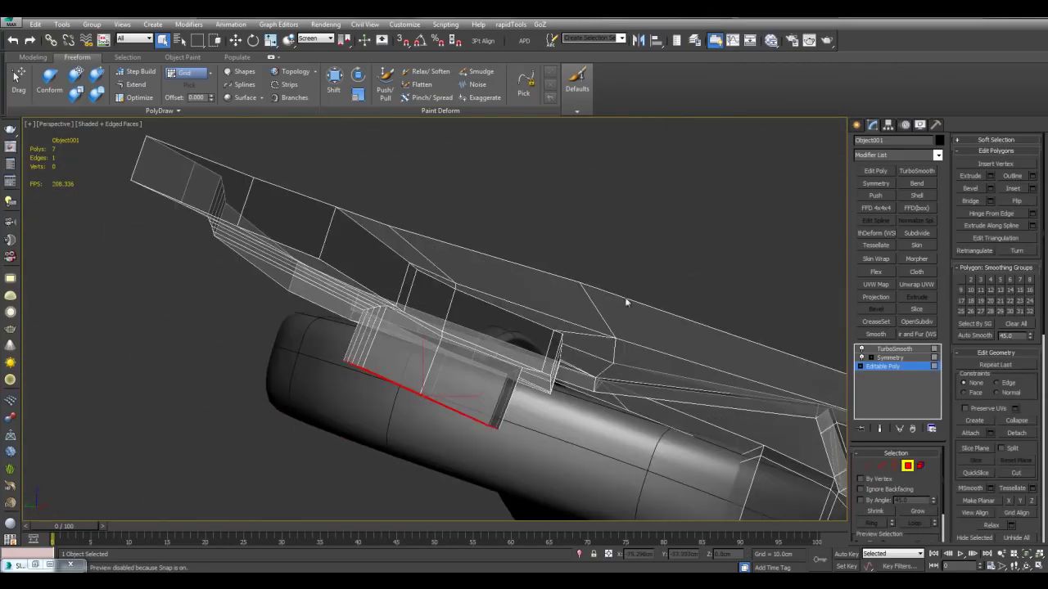
pyautogui.keyDown('alt'); pyautogui.moveTo(431, 362); pyautogui.dragTo(664, 356, button='middle'); pyautogui.keyUp('alt')
pyautogui.hotkey('ctrl', 'd')
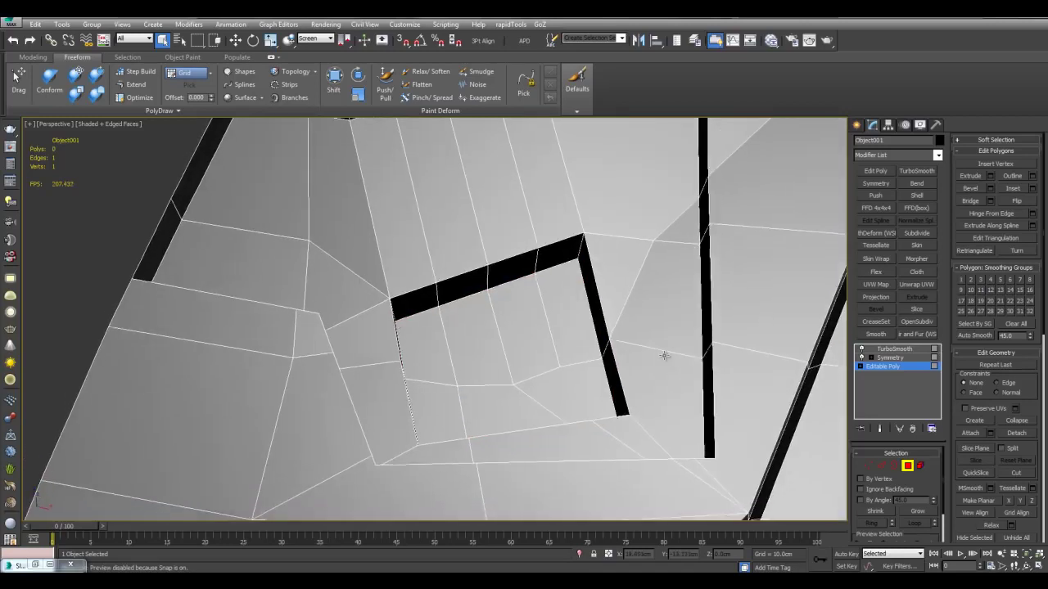
# - Review the smoothed panel without edged faces, switch off the TurboSmooth result and deselect the object
pyautogui.press('F4')
pyautogui.scroll(-5, 661, 340)
pyautogui.press('4')
pyautogui.press('F4')
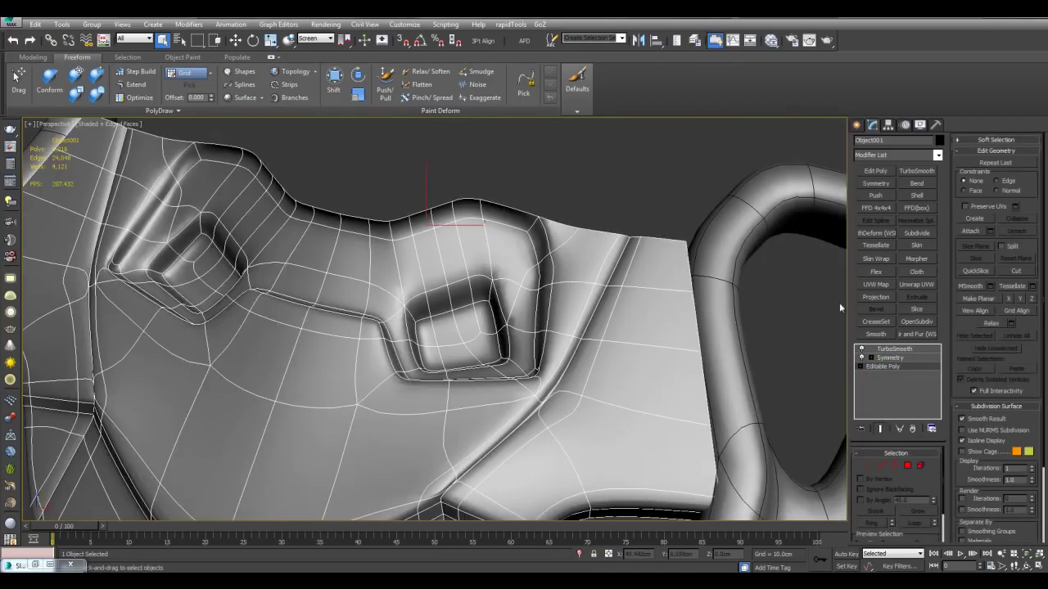
pyautogui.click(861, 349)
pyautogui.hotkey('ctrl', 'd')
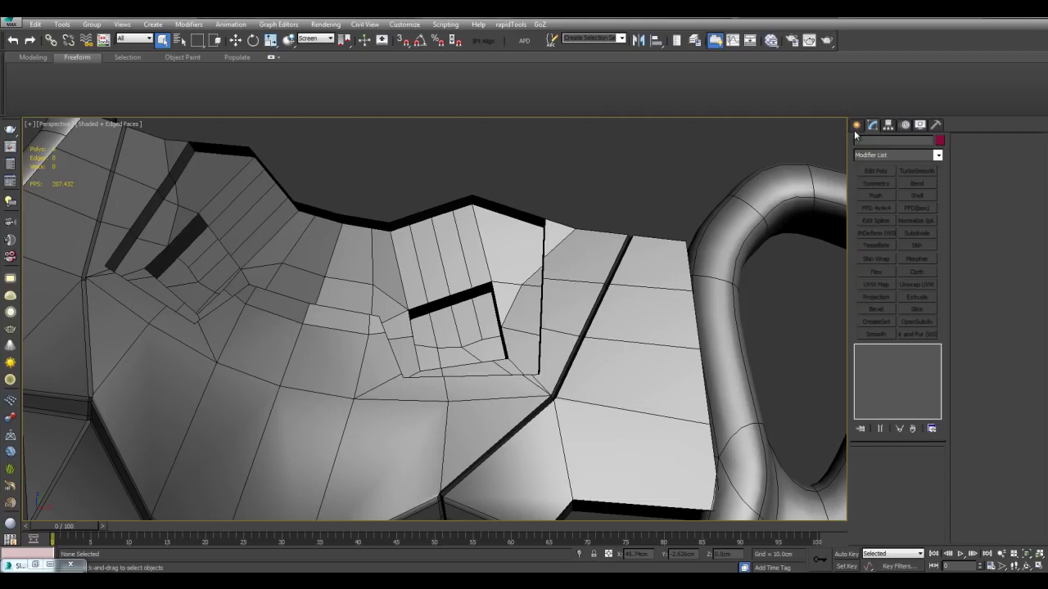
# - Create a grid helper about 14 by 17 cm beside the model and activate it
pyautogui.click(857, 127)
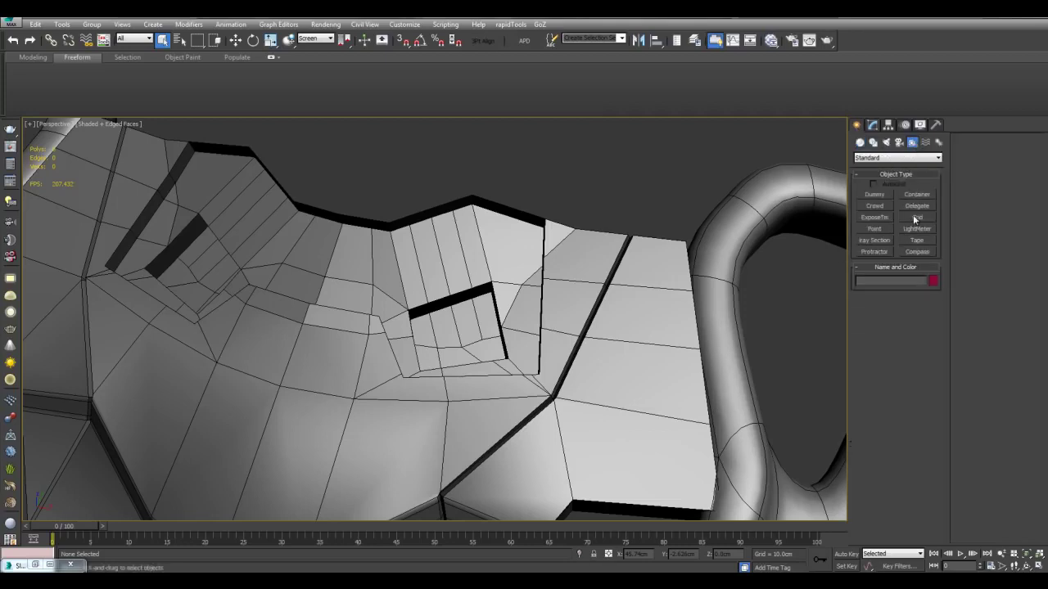
pyautogui.click(916, 218)
pyautogui.scroll(-8, 510, 246)
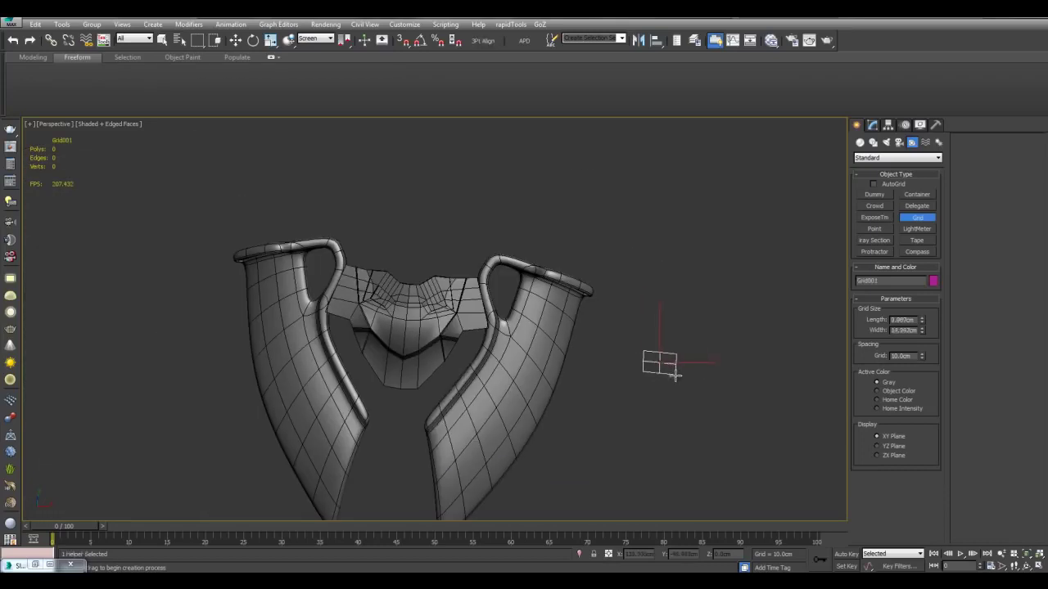
pyautogui.press('w')
pyautogui.moveTo(701, 348); pyautogui.dragTo(687, 341, button='middle')
pyautogui.scroll(4, 688, 342)
pyautogui.rightClick(735, 349)
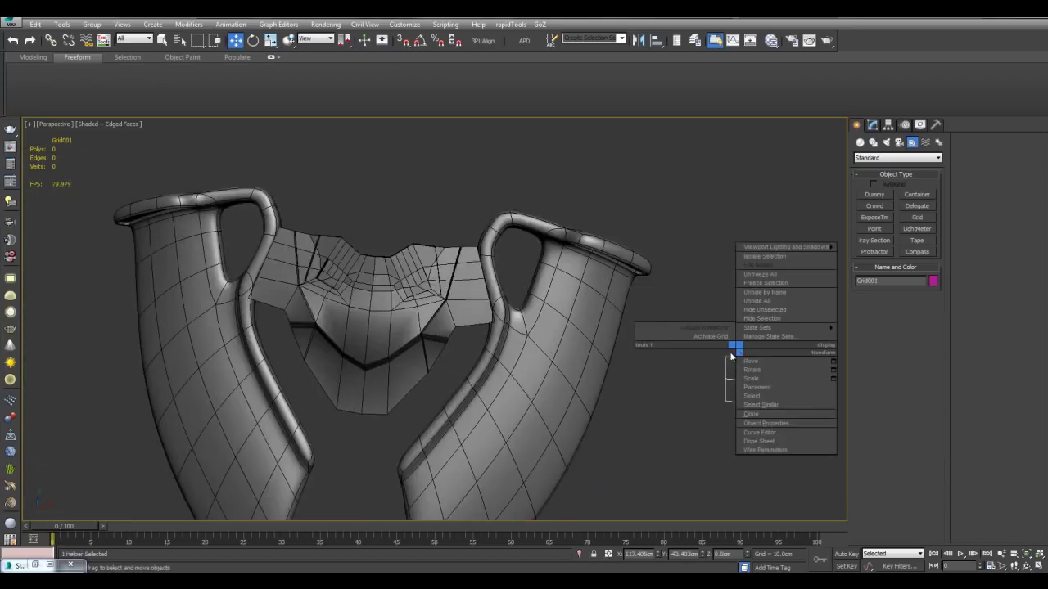
pyautogui.click(711, 337)
# - Switch the active construction grid back to the home grid
pyautogui.scroll(-5, 704, 320)
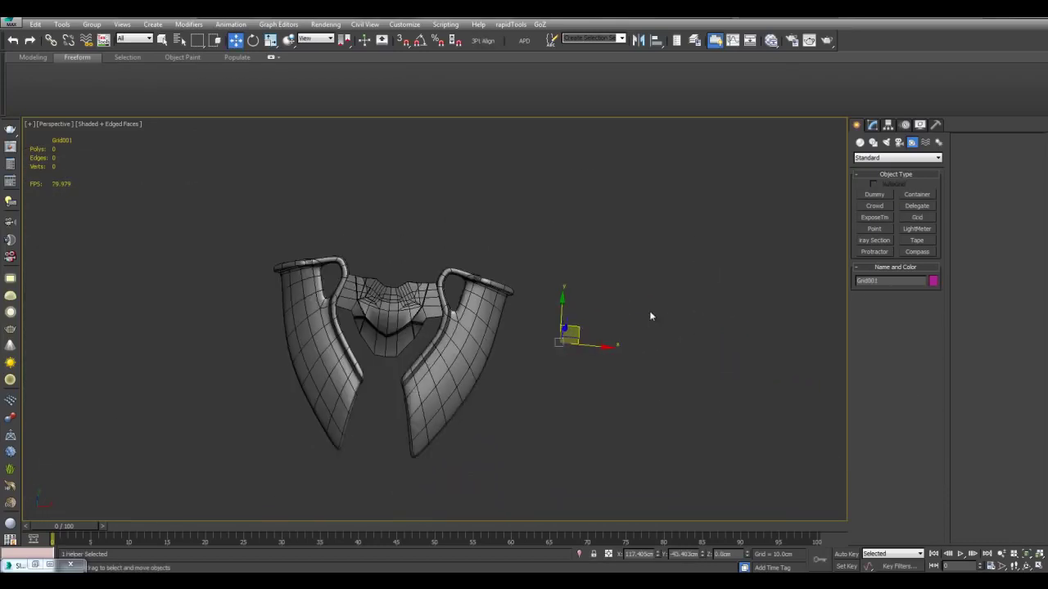
pyautogui.rightClick(649, 312)
pyautogui.click(624, 290)
pyautogui.moveTo(604, 293); pyautogui.dragTo(613, 306, button='middle')
pyautogui.scroll(4, 456, 269)
pyautogui.scroll(-4, 402, 251)
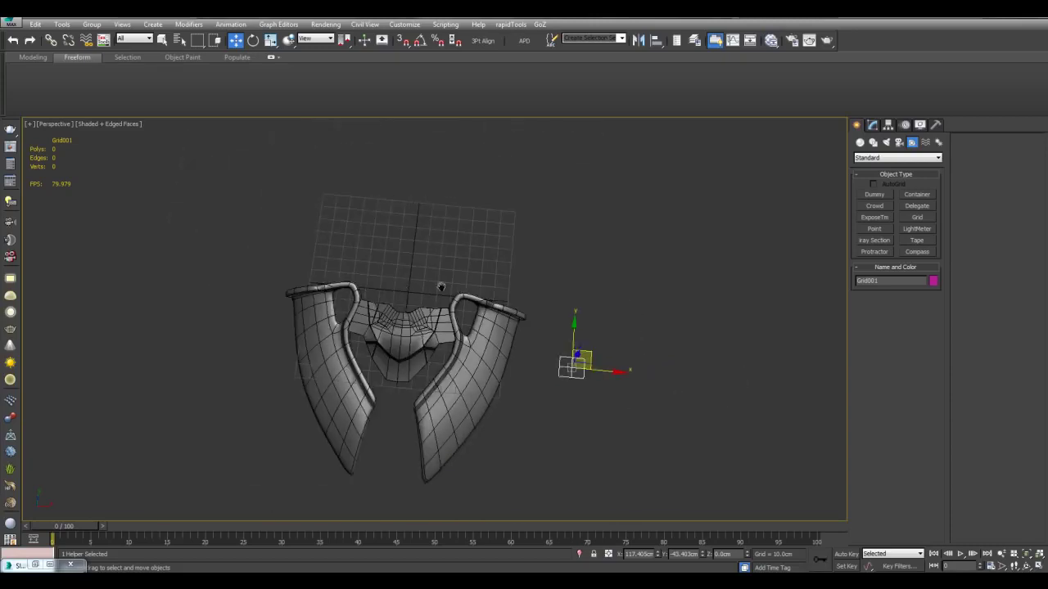
# - Isolate the grid helper and activate it as the construction grid
pyautogui.moveTo(441, 288); pyautogui.dragTo(470, 312, button='middle')
pyautogui.hotkey('alt', 'q')
pyautogui.scroll(-5, 328, 273)
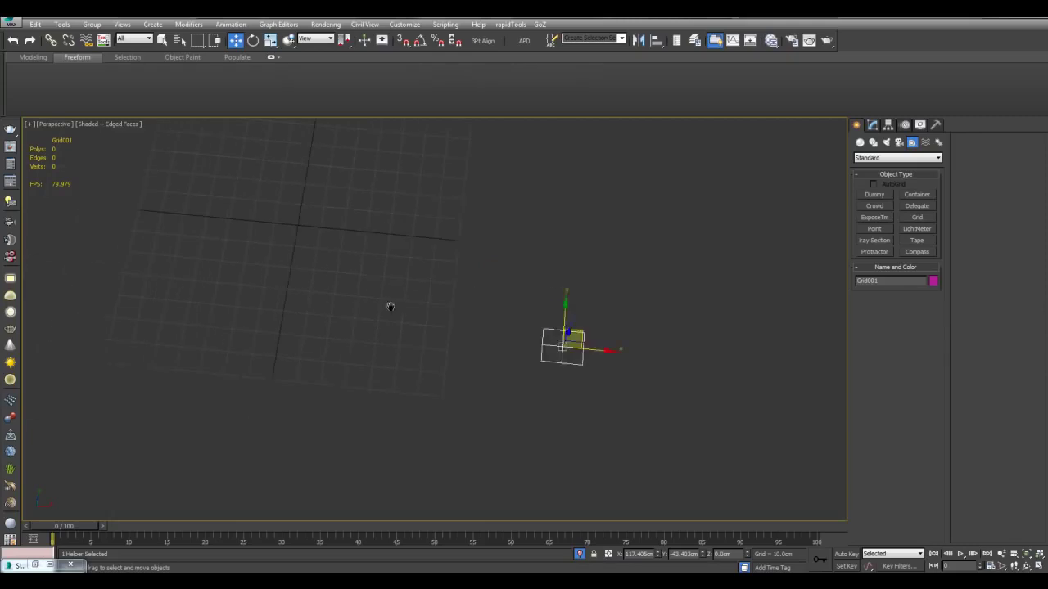
pyautogui.moveTo(570, 346); pyautogui.dragTo(570, 356, button='middle')
pyautogui.rightClick(569, 357)
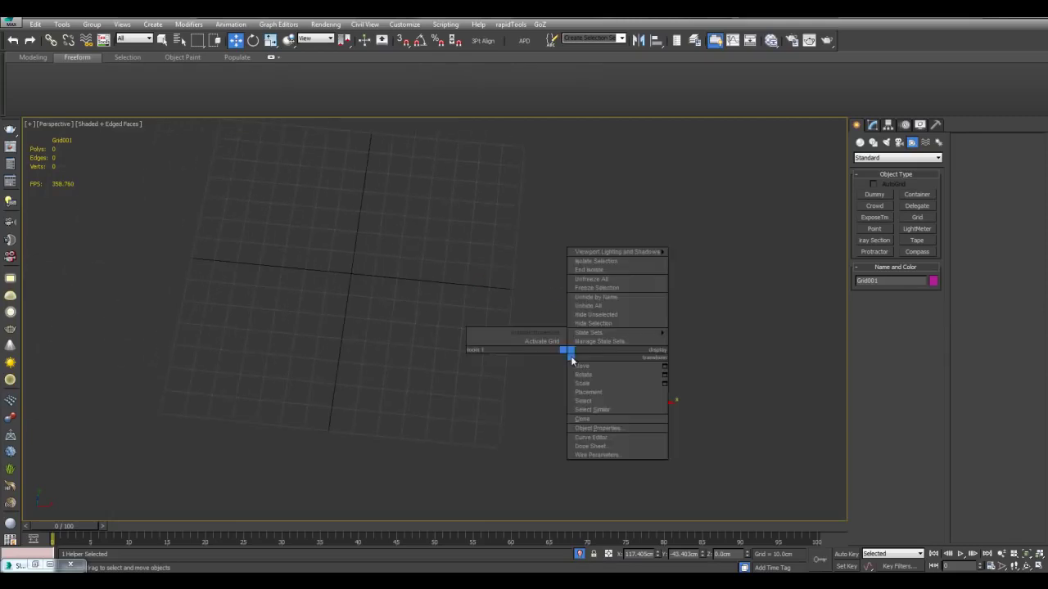
pyautogui.click(545, 342)
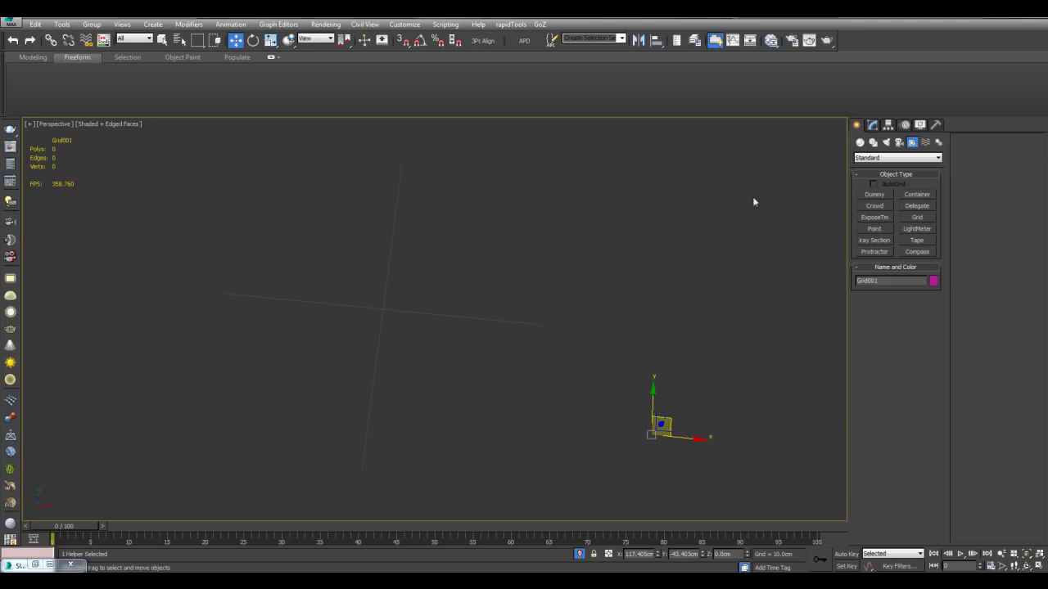
# - Set the grid helper's spacing to 2 cm and its length and width to 12 cm
pyautogui.click(872, 125)
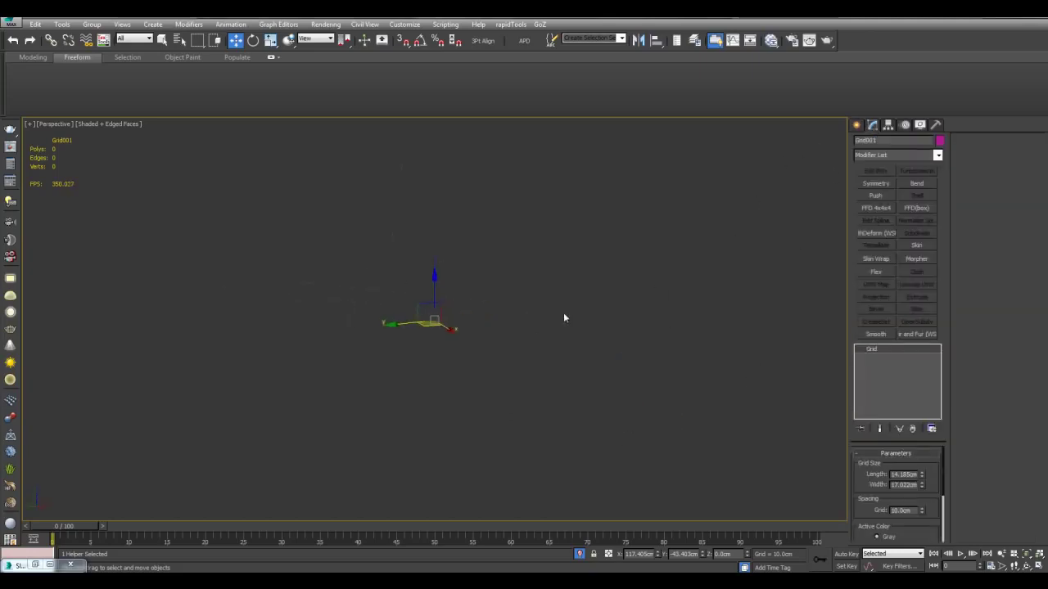
pyautogui.keyDown('alt'); pyautogui.moveTo(498, 372); pyautogui.dragTo(594, 429, button='middle'); pyautogui.keyUp('alt')
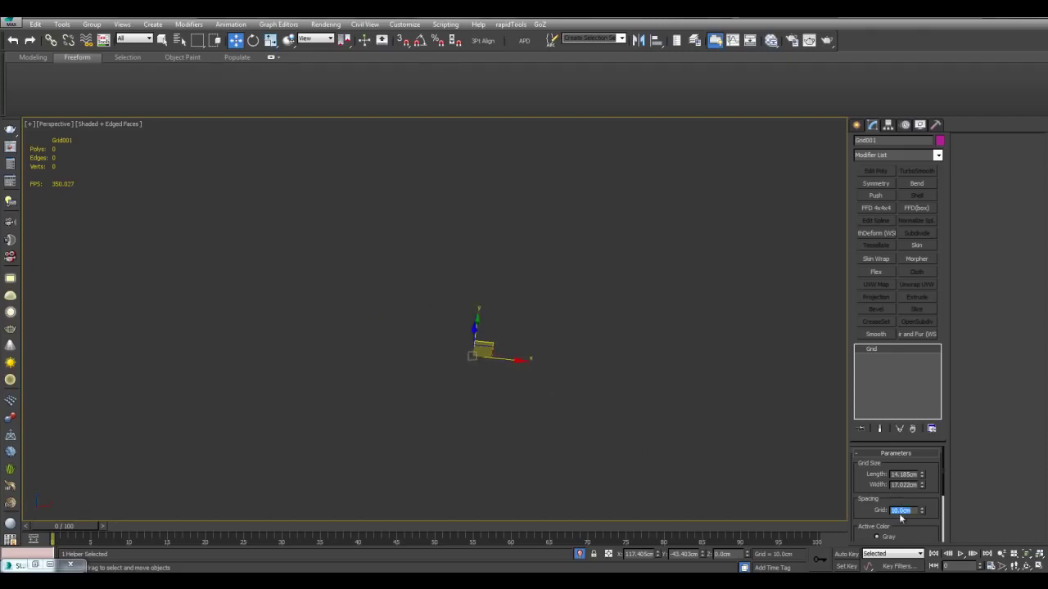
pyautogui.write('2')
pyautogui.press('Return')
pyautogui.moveTo(571, 402); pyautogui.dragTo(598, 403, button='middle')
pyautogui.scroll(-4, 501, 287)
pyautogui.moveTo(524, 360)
pyautogui.mouseDown(button='middle')
pyautogui.moveTo(547, 393)
pyautogui.moveTo(511, 350)
pyautogui.mouseUp(button='middle')
pyautogui.write('12')
pyautogui.press('Return')
pyautogui.scroll(-2, 560, 381)
# - Exit isolation to show the full model together with the grid helper
pyautogui.hotkey('alt', 'q')
pyautogui.scroll(-4, 509, 373)
pyautogui.scroll(6, 588, 359)
pyautogui.press('q')
pyautogui.keyDown('alt'); pyautogui.moveTo(588, 361); pyautogui.dragTo(584, 320, button='middle'); pyautogui.keyUp('alt')
pyautogui.moveTo(643, 263); pyautogui.dragTo(564, 295, button='middle')
pyautogui.scroll(4, 564, 296)
pyautogui.keyDown('alt'); pyautogui.moveTo(571, 390); pyautogui.dragTo(594, 331, button='middle'); pyautogui.keyUp('alt')
pyautogui.scroll(3, 593, 331)
pyautogui.keyDown('alt'); pyautogui.moveTo(594, 331); pyautogui.dragTo(519, 317, button='middle'); pyautogui.keyUp('alt')
pyautogui.scroll(4, 518, 317)
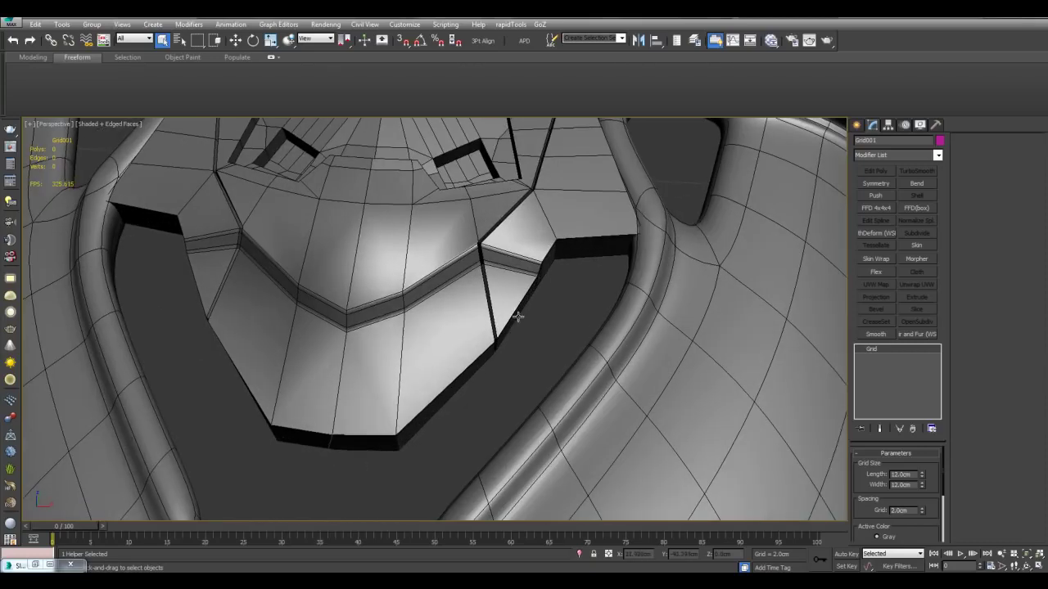
# - Place the grid helper onto the lower front polygons of the central panel with Select and Place
pyautogui.press('w')
pyautogui.scroll(-8, 472, 233)
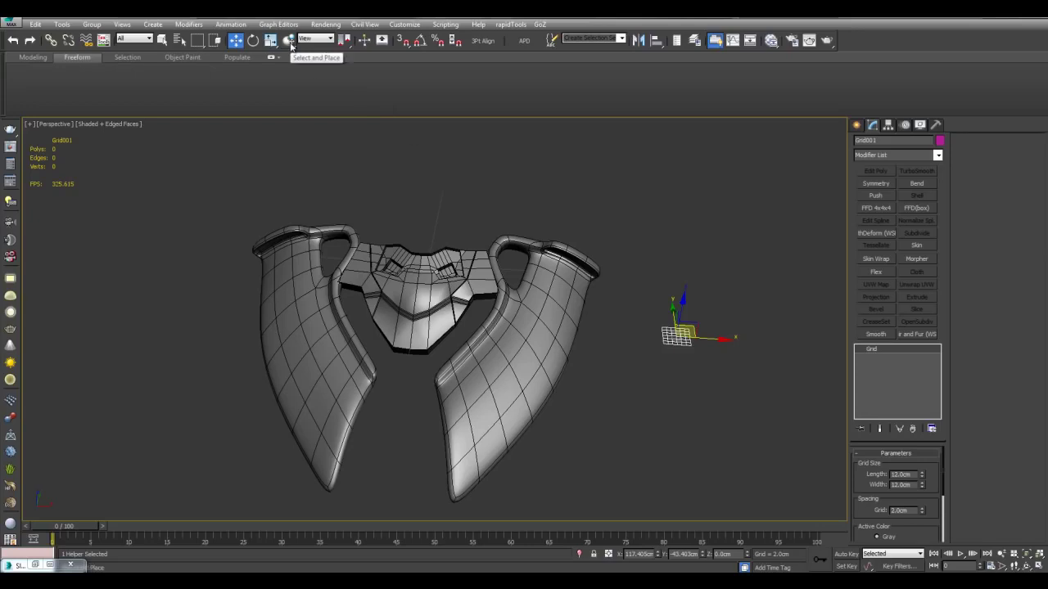
pyautogui.scroll(4, 646, 297)
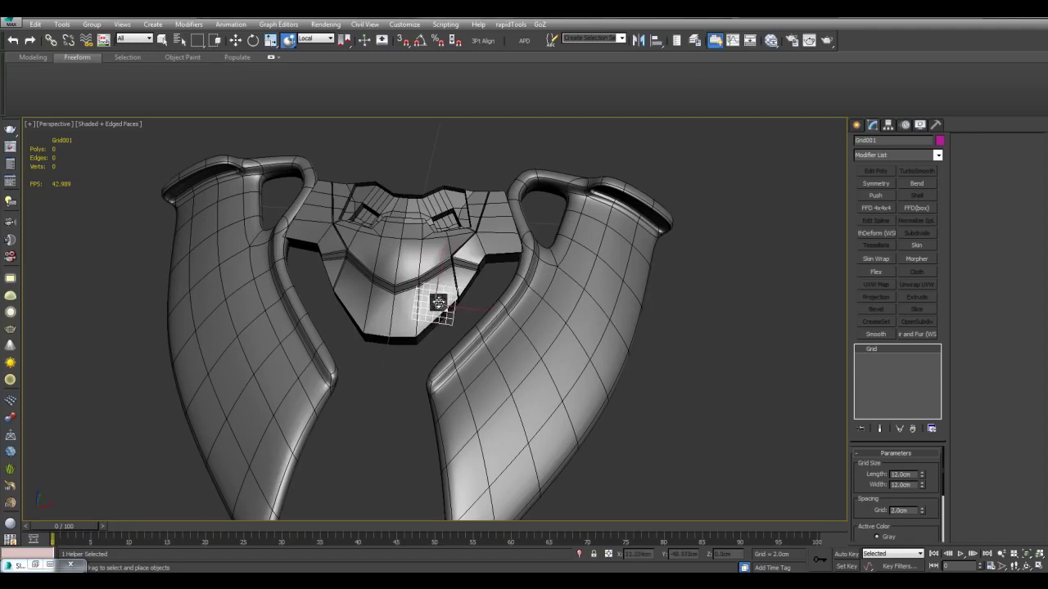
pyautogui.scroll(4, 428, 309)
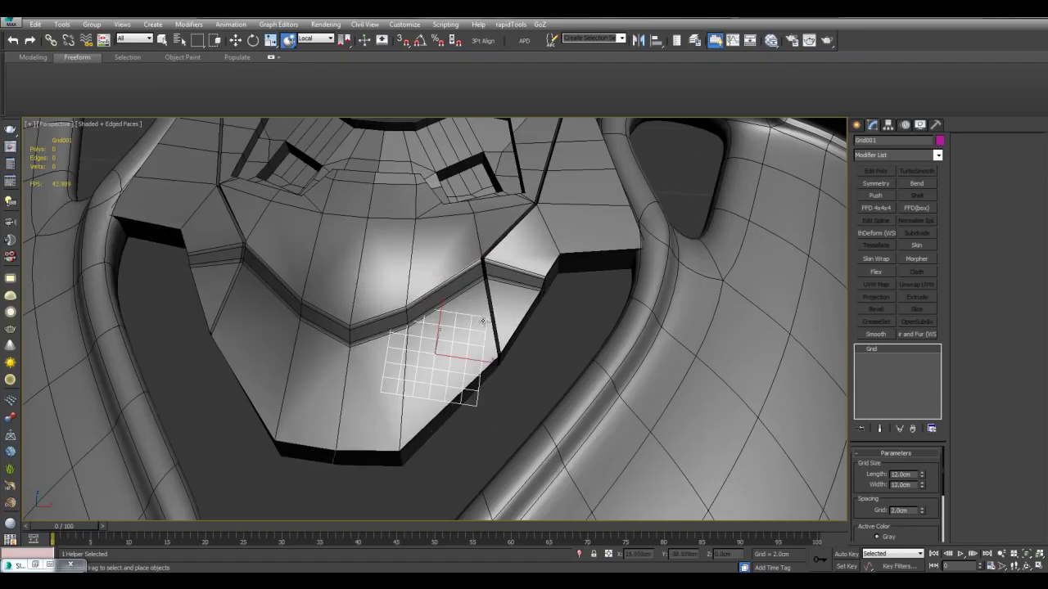
# - Align the grid helper to the surface of the recessed slot's floor using Normal Align
pyautogui.scroll(-4, 495, 318)
pyautogui.keyDown('alt'); pyautogui.moveTo(536, 321); pyautogui.dragTo(503, 311, button='middle'); pyautogui.keyUp('alt')
pyautogui.scroll(4, 519, 330)
pyautogui.press('w')
pyautogui.moveTo(503, 311); pyautogui.dragTo(494, 384, button='middle')
pyautogui.scroll(3, 466, 293)
pyautogui.hotkey('alt', 'n')
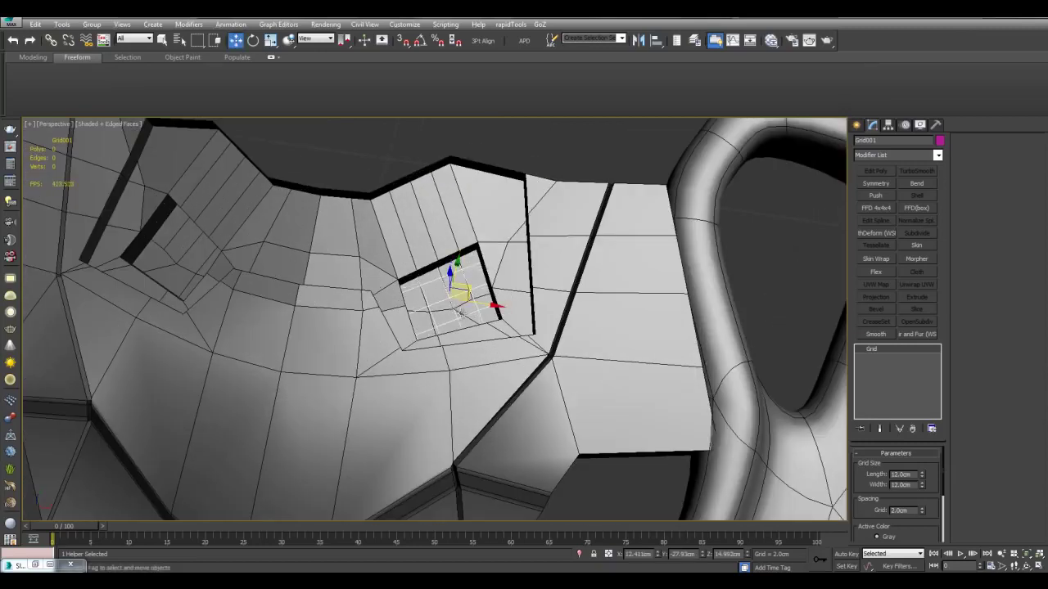
# - Select the mesh's narrow strip polygons above the slot and set the move reference coordinate system to Grid
pyautogui.scroll(3, 460, 314)
pyautogui.keyDown('alt'); pyautogui.moveTo(484, 332); pyautogui.dragTo(549, 269, button='middle'); pyautogui.keyUp('alt')
pyautogui.press('q')
pyautogui.click(551, 269)
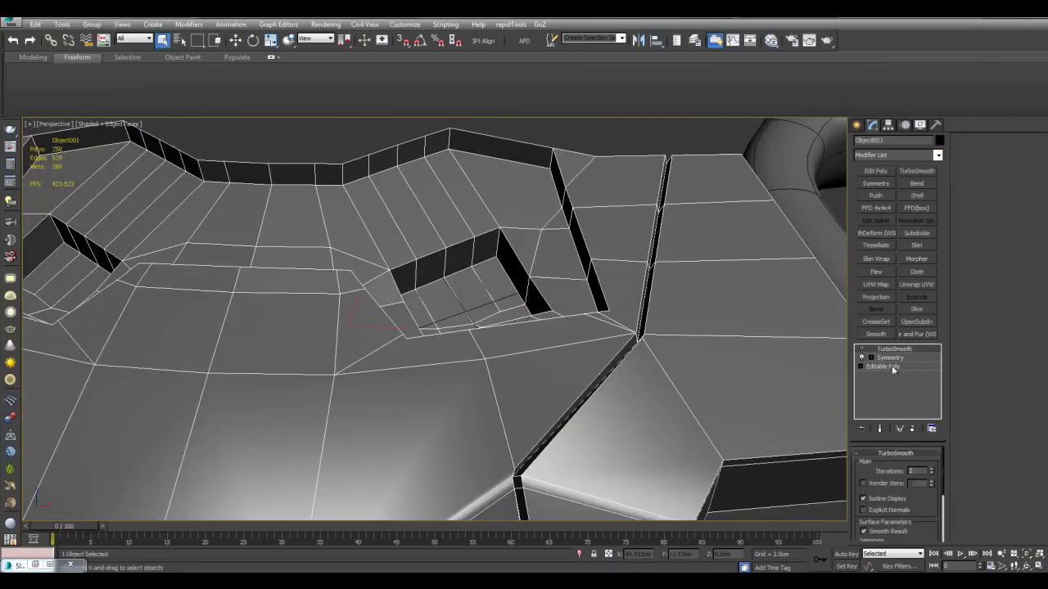
pyautogui.click(894, 368)
pyautogui.moveTo(458, 238); pyautogui.dragTo(498, 296, button='middle')
pyautogui.press('4')
pyautogui.click(421, 286)
pyautogui.keyDown('ctrl'); pyautogui.moveTo(446, 285); pyautogui.dragTo(512, 254); pyautogui.keyUp('ctrl')
pyautogui.press('w')
pyautogui.moveTo(513, 247); pyautogui.dragTo(554, 322, button='middle')
pyautogui.click(305, 91)
pyautogui.scroll(-3, 554, 270)
pyautogui.moveTo(541, 242); pyautogui.dragTo(496, 311, button='middle')
pyautogui.scroll(5, 544, 253)
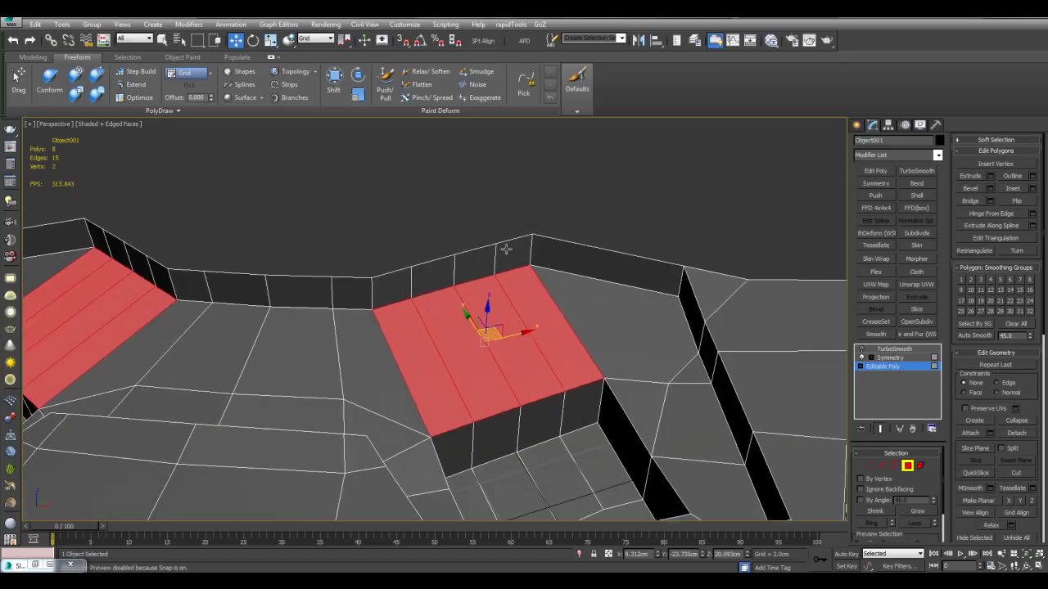
# - Try moving the selected strip polygons along the grid's normal axis, and undo the move
pyautogui.keyDown('alt'); pyautogui.moveTo(547, 339); pyautogui.dragTo(527, 377, button='middle'); pyautogui.keyUp('alt')
pyautogui.moveTo(526, 377); pyautogui.dragTo(477, 253, button='middle')
pyautogui.keyDown('alt'); pyautogui.moveTo(473, 295); pyautogui.dragTo(552, 389, button='middle'); pyautogui.keyUp('alt')
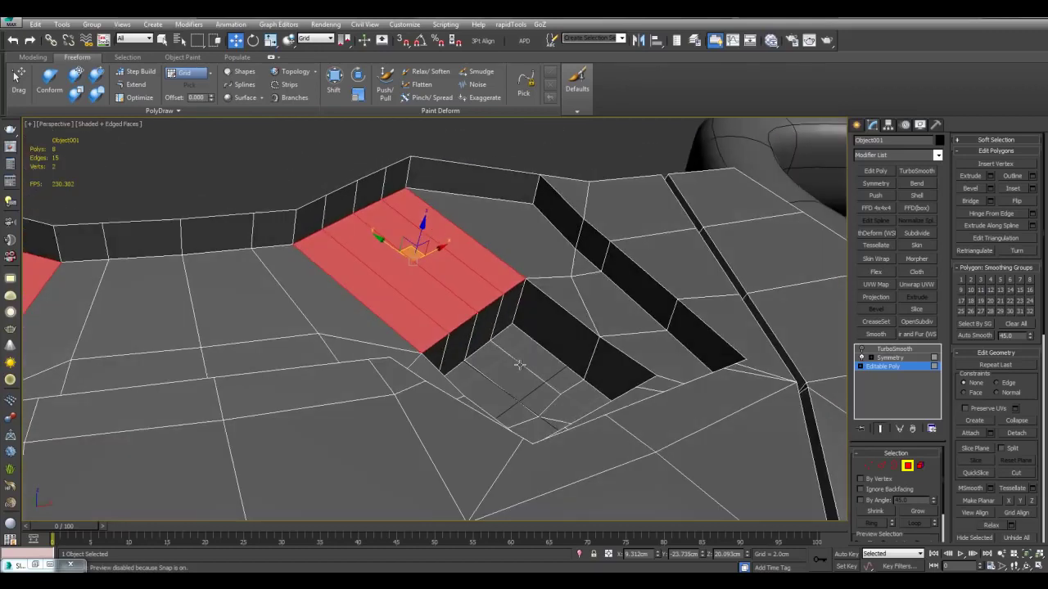
pyautogui.keyDown('alt'); pyautogui.moveTo(500, 358); pyautogui.dragTo(390, 229, button='middle'); pyautogui.keyUp('alt')
pyautogui.moveTo(415, 231); pyautogui.dragTo(424, 201)
pyautogui.hotkey('ctrl', 'z')
# - Select the panel polygons between the recess's outer wall and the adjacent long groove
pyautogui.keyDown('alt'); pyautogui.moveTo(575, 245); pyautogui.dragTo(536, 244, button='middle'); pyautogui.keyUp('alt')
pyautogui.scroll(-3, 544, 239)
pyautogui.press('q')
pyautogui.click(620, 227)
pyautogui.moveTo(621, 246); pyautogui.dragTo(613, 260, button='middle')
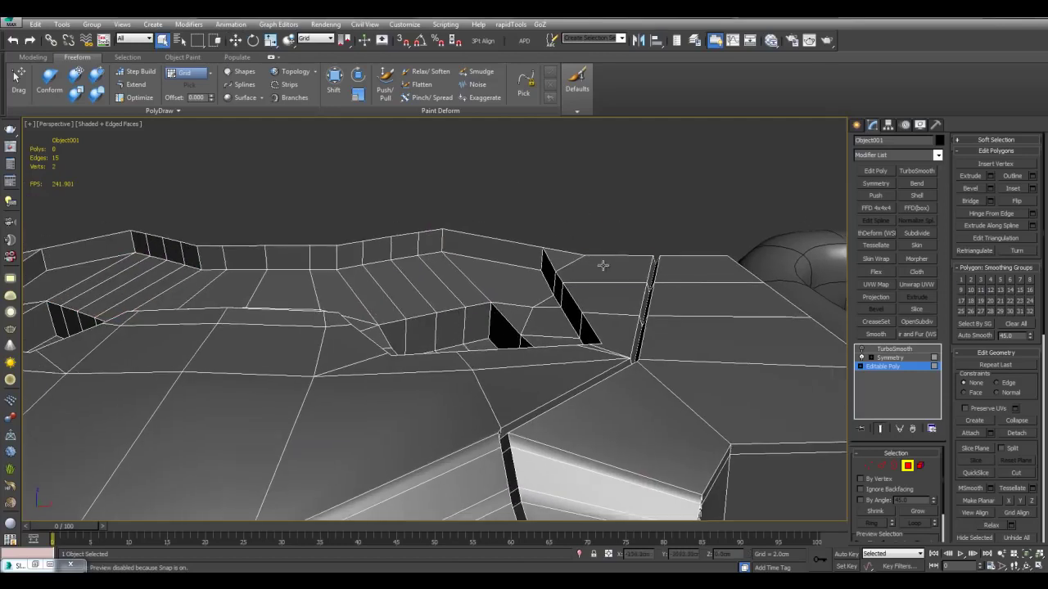
pyautogui.keyDown('ctrl'); pyautogui.click(608, 324); pyautogui.keyUp('ctrl')
pyautogui.keyDown('alt'); pyautogui.moveTo(608, 319); pyautogui.dragTo(585, 264, button='middle'); pyautogui.keyUp('alt')
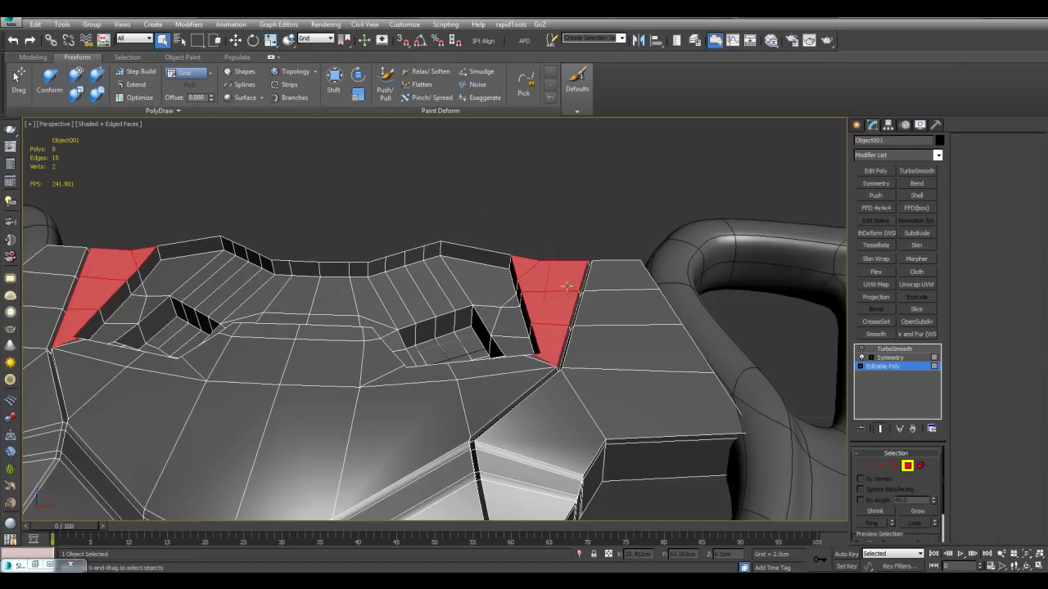
# - Select the grid helper and align it to the panel surface between the recess and the groove
pyautogui.hotkey('ctrl', 'a')
pyautogui.keyDown('alt'); pyautogui.click(492, 296); pyautogui.keyUp('alt')
pyautogui.keyDown('alt'); pyautogui.moveTo(491, 295); pyautogui.dragTo(548, 312, button='middle'); pyautogui.keyUp('alt')
pyautogui.scroll(2, 550, 308)
pyautogui.press('w')
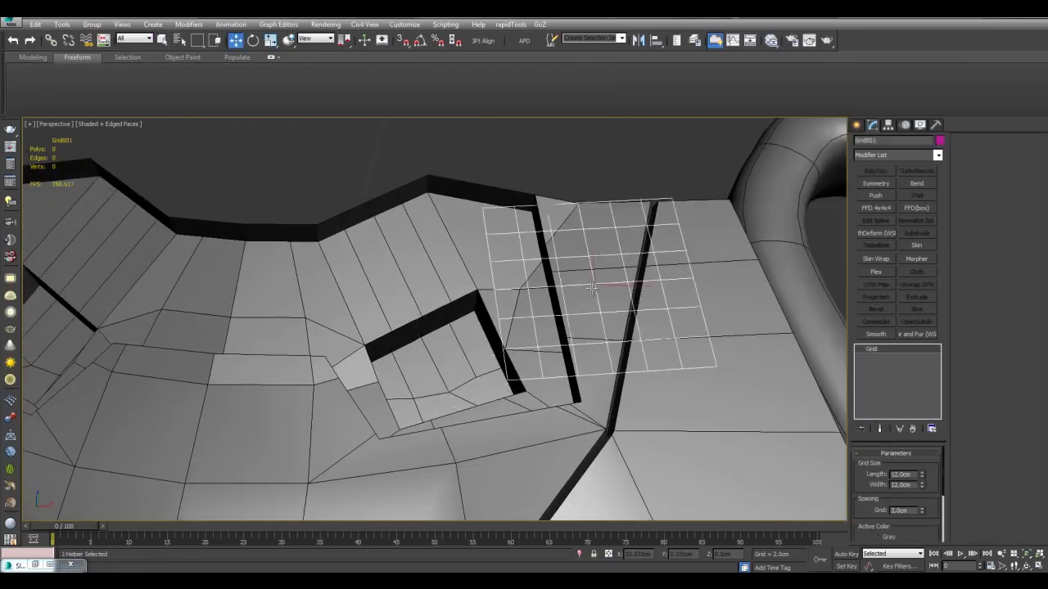
# - Return to the mesh's polygon level and add the polygons below the recess's outer corner to the selection
pyautogui.click(602, 261)
pyautogui.click(901, 368)
pyautogui.press('4')
pyautogui.moveTo(576, 425); pyautogui.dragTo(579, 415, button='middle')
pyautogui.hotkey('alt', 'x')
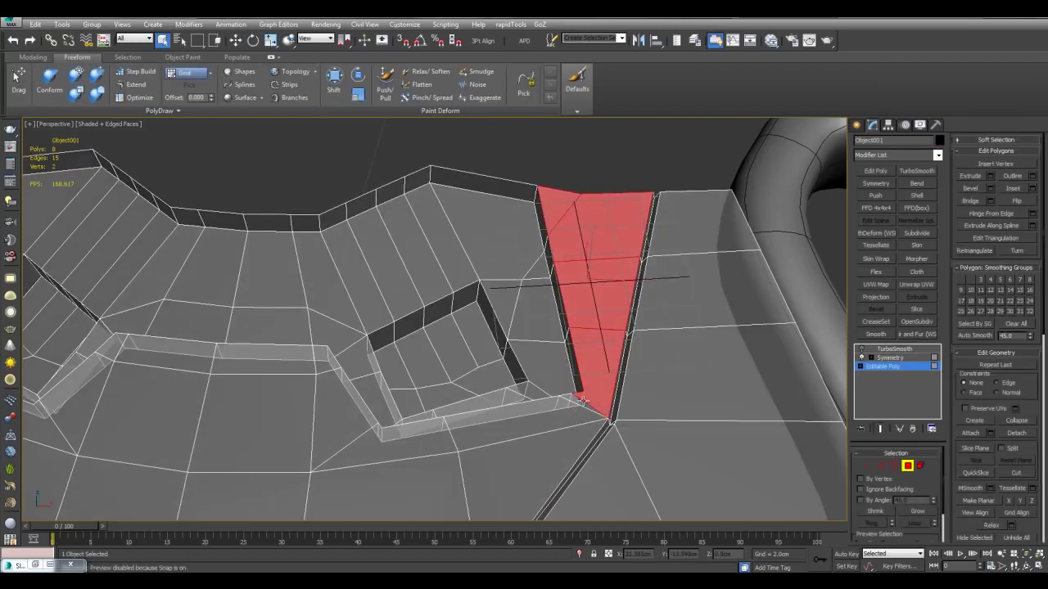
pyautogui.keyDown('ctrl'); pyautogui.click(565, 408); pyautogui.keyUp('ctrl')
pyautogui.moveTo(451, 411); pyautogui.dragTo(515, 358, button='middle')
pyautogui.hotkey('alt', 'x')
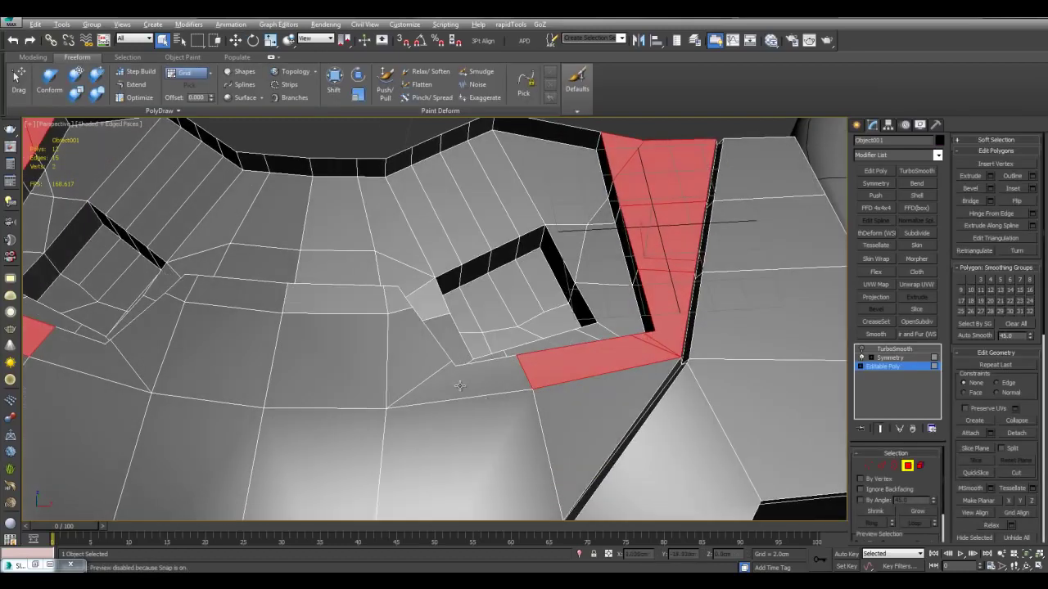
# - Add the remaining central panel polygons up to the mirror line to the selection and check its mirrored extent
pyautogui.keyDown('ctrl'); pyautogui.click(467, 386); pyautogui.keyUp('ctrl')
pyautogui.keyDown('ctrl'); pyautogui.click(422, 369); pyautogui.keyUp('ctrl')
pyautogui.keyDown('ctrl'); pyautogui.click(333, 303); pyautogui.keyUp('ctrl')
pyautogui.keyDown('ctrl'); pyautogui.click(321, 352); pyautogui.keyUp('ctrl')
pyautogui.scroll(-3, 321, 352)
pyautogui.keyDown('alt'); pyautogui.moveTo(320, 352); pyautogui.dragTo(428, 319, button='middle'); pyautogui.keyUp('alt')
pyautogui.keyDown('ctrl'); pyautogui.click(518, 362); pyautogui.keyUp('ctrl')
pyautogui.hotkey('alt', 'x')
pyautogui.keyDown('ctrl'); pyautogui.click(385, 366); pyautogui.keyUp('ctrl')
pyautogui.keyDown('ctrl'); pyautogui.click(327, 364); pyautogui.keyUp('ctrl')
pyautogui.hotkey('alt', 'x')
pyautogui.click(880, 429)
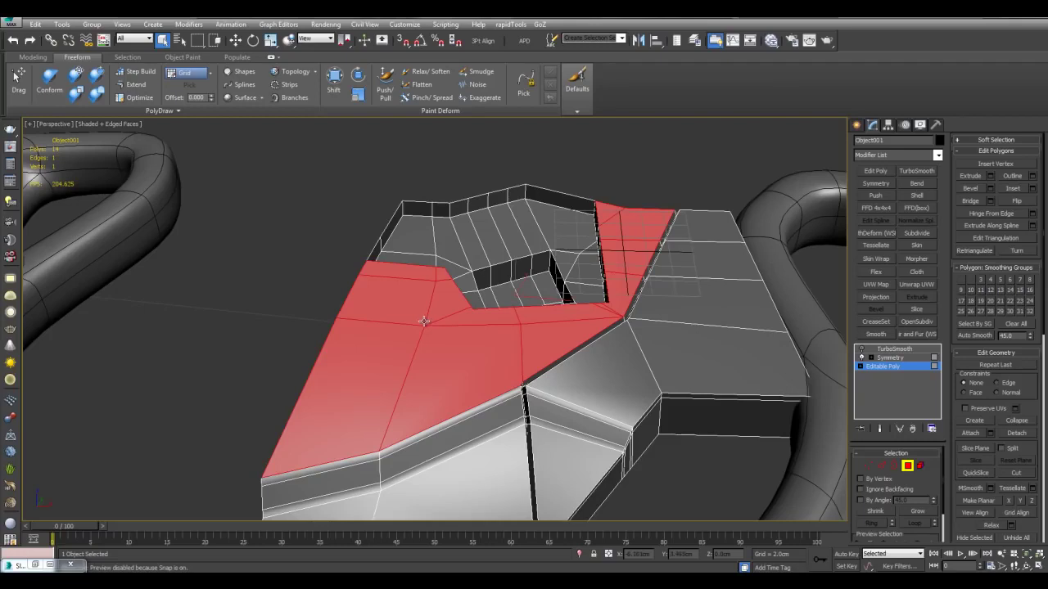
pyautogui.click(880, 429)
pyautogui.moveTo(636, 305); pyautogui.dragTo(592, 344, button='middle')
pyautogui.scroll(3, 606, 334)
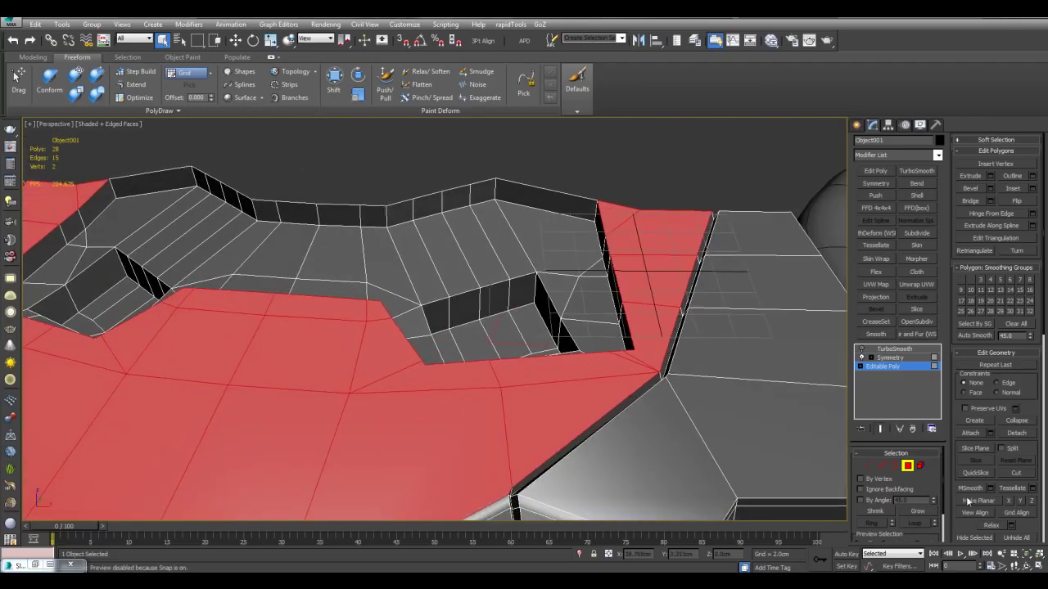
# - Select the grid helper and make the home grid the active grid
pyautogui.scroll(-3, 569, 288)
pyautogui.moveTo(630, 313); pyautogui.dragTo(584, 313, button='middle')
pyautogui.scroll(3, 585, 312)
pyautogui.press('4')
pyautogui.click(585, 217)
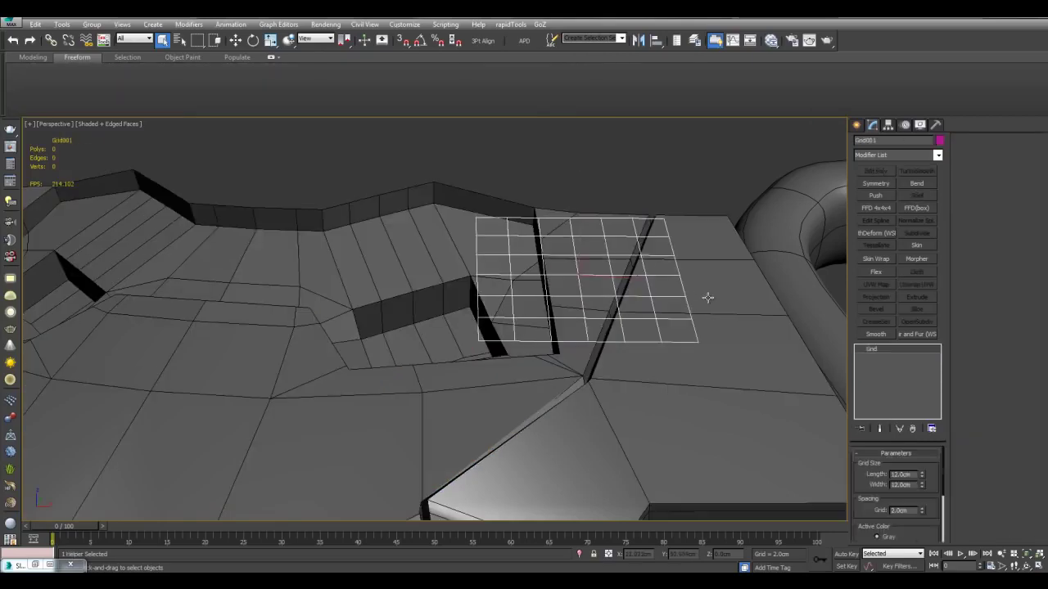
pyautogui.moveTo(643, 283); pyautogui.dragTo(643, 296, button='middle')
pyautogui.scroll(-3, 642, 297)
pyautogui.keyDown('alt'); pyautogui.moveTo(562, 279); pyautogui.dragTo(460, 238, button='middle'); pyautogui.keyUp('alt')
pyautogui.scroll(5, 459, 236)
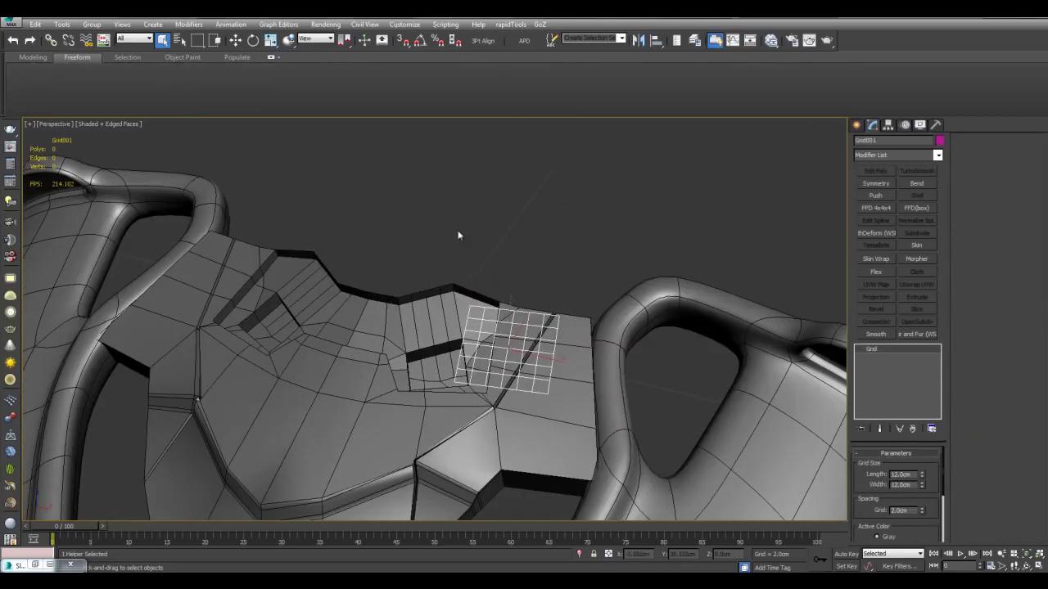
pyautogui.rightClick(550, 292)
pyautogui.click(526, 270)
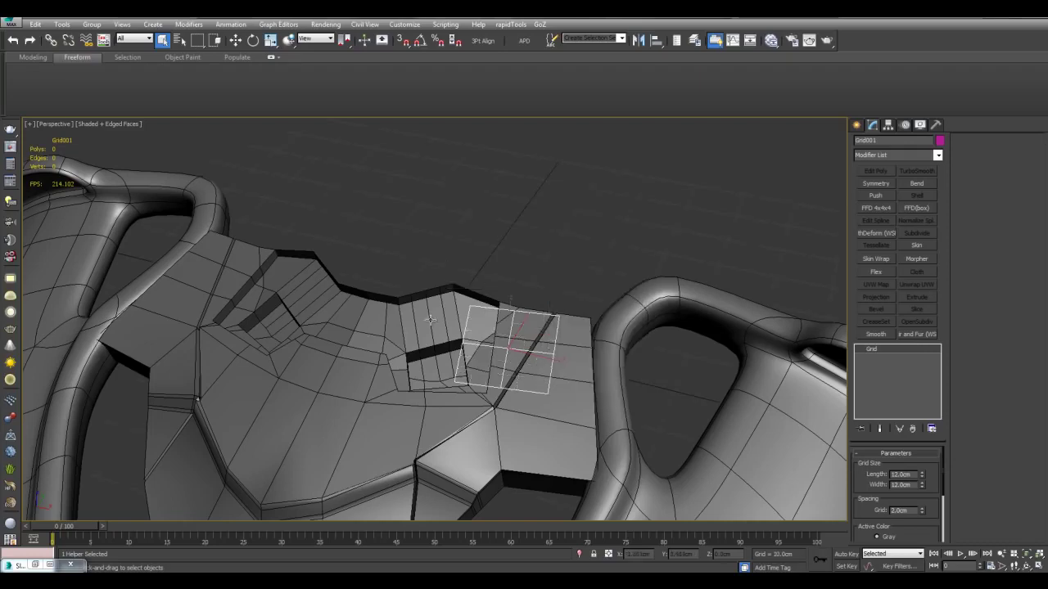
# - Return to the mesh's selected panel polygons and apply Grid Align to flatten them onto the home grid
pyautogui.click(430, 321)
pyautogui.click(871, 367)
pyautogui.press('4')
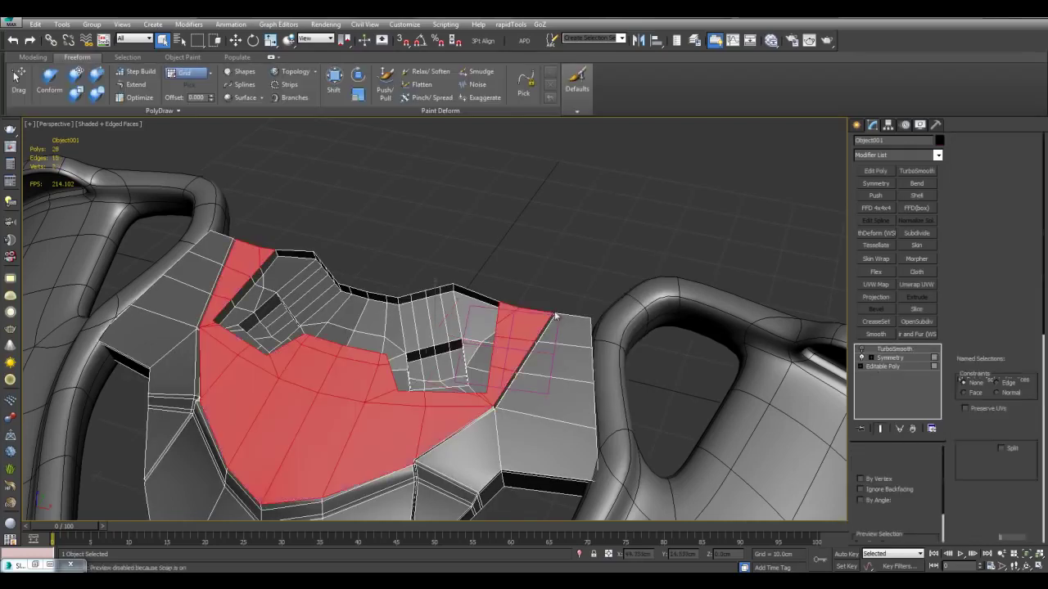
pyautogui.moveTo(567, 306); pyautogui.dragTo(584, 287, button='middle')
pyautogui.scroll(3, 585, 287)
pyautogui.click(1017, 514)
pyautogui.scroll(-4, 639, 327)
pyautogui.keyDown('alt'); pyautogui.moveTo(638, 328); pyautogui.dragTo(547, 277, button='middle'); pyautogui.keyUp('alt')
pyautogui.scroll(2, 475, 262)
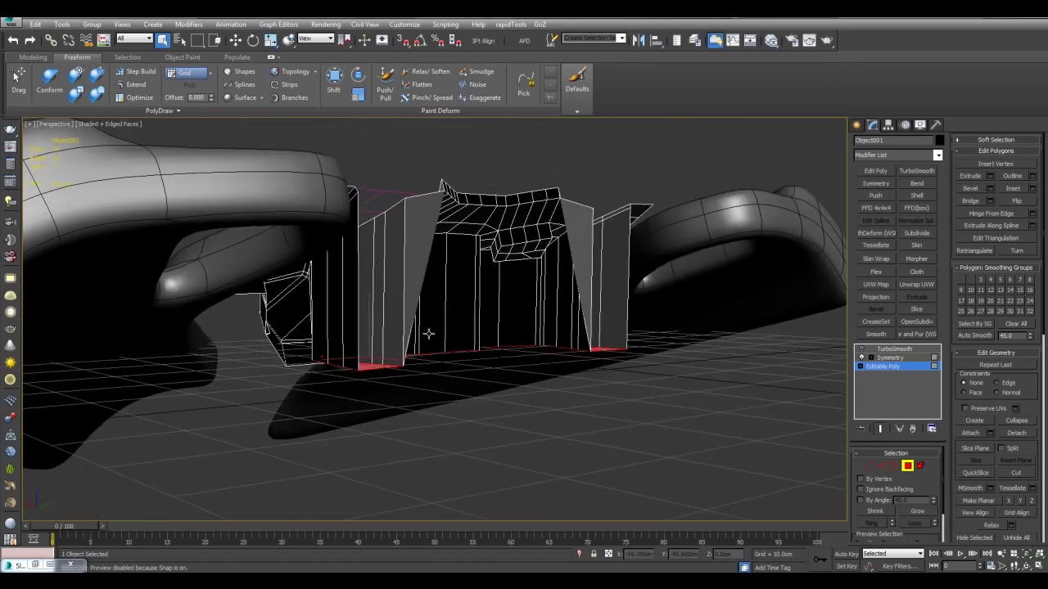
# - Undo the last Grid Align on the selected panel polygons
pyautogui.keyDown('alt'); pyautogui.moveTo(429, 331); pyautogui.dragTo(598, 375, button='middle'); pyautogui.keyUp('alt')
pyautogui.hotkey('ctrl', 'z')
pyautogui.moveTo(590, 292); pyautogui.dragTo(583, 350, button='middle')
# - Leave the mesh's polygon level, select the grid helper lying on the panel and make it the active grid
pyautogui.press('4')
pyautogui.moveTo(467, 222); pyautogui.dragTo(544, 307)
pyautogui.keyDown('alt'); pyautogui.click(624, 349); pyautogui.keyUp('alt')
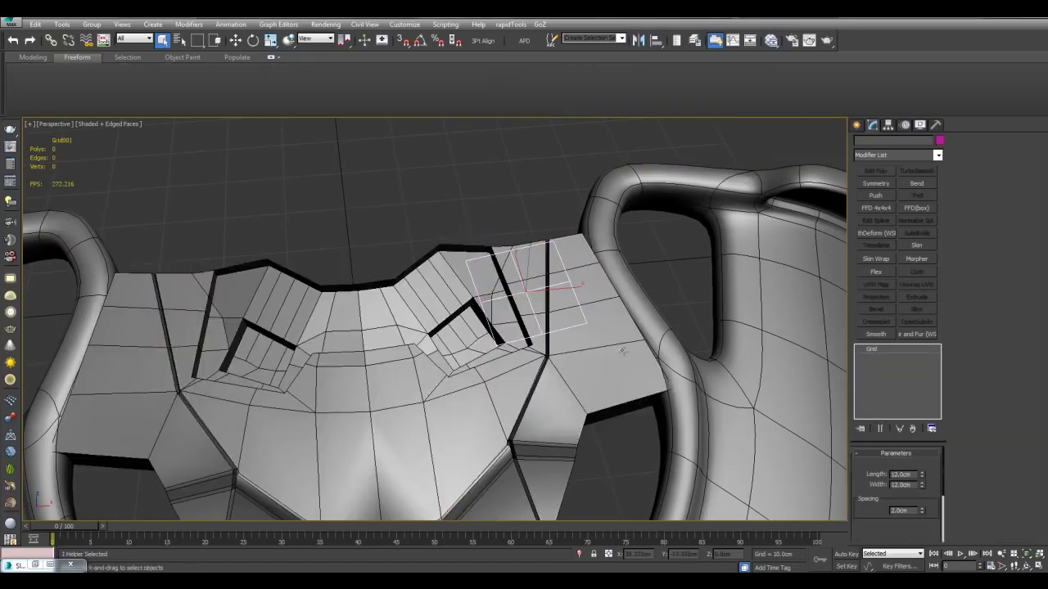
pyautogui.rightClick(559, 285)
pyautogui.click(541, 272)
pyautogui.keyDown('alt'); pyautogui.moveTo(620, 296); pyautogui.dragTo(652, 260, button='middle'); pyautogui.keyUp('alt')
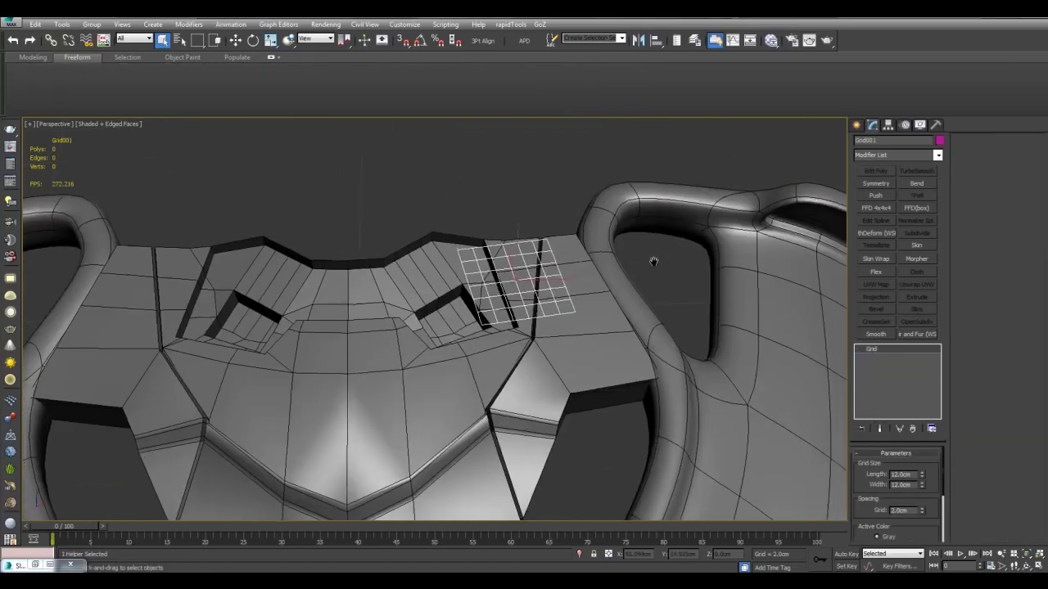
# - Draw a small test cylinder on the active grid helper on the panel
pyautogui.scroll(3, 653, 259)
pyautogui.click(856, 127)
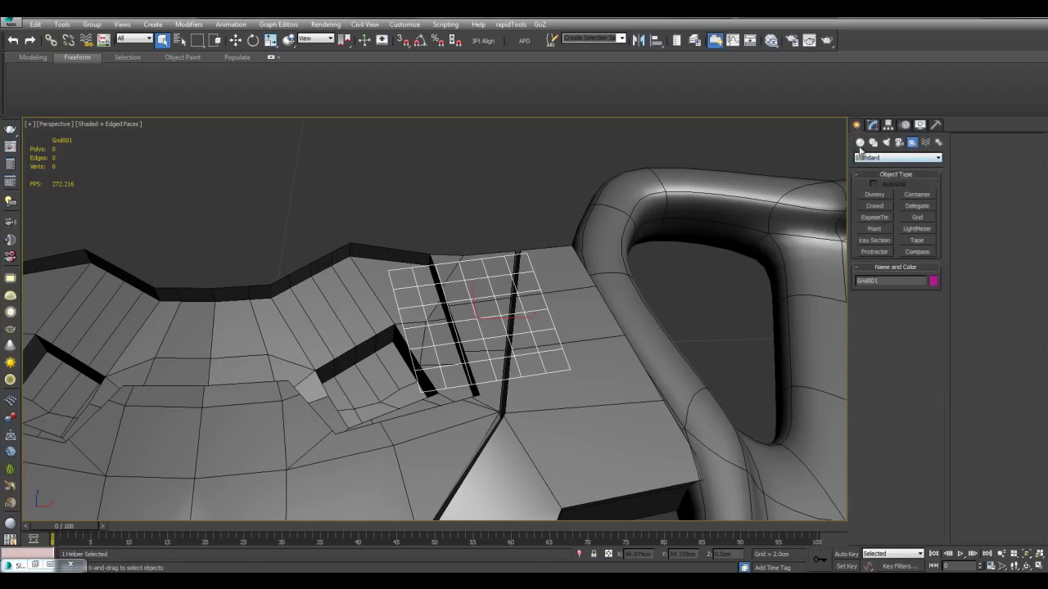
pyautogui.click(859, 146)
pyautogui.click(872, 217)
pyautogui.scroll(3, 516, 323)
pyautogui.moveTo(503, 334); pyautogui.dragTo(529, 308)
pyautogui.click(536, 248)
pyautogui.rightClick(543, 246)
pyautogui.press('z')
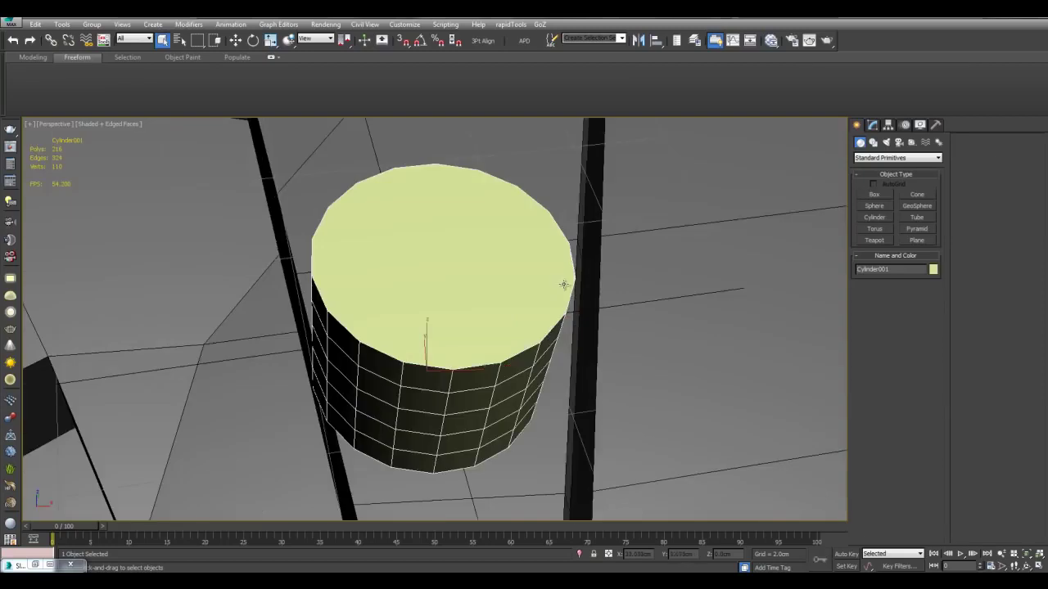
# - Delete the test cylinder from the panel
pyautogui.scroll(-6, 564, 284)
pyautogui.keyDown('alt'); pyautogui.moveTo(491, 288); pyautogui.dragTo(414, 324, button='middle'); pyautogui.keyUp('alt')
pyautogui.press('Delete')
pyautogui.scroll(3, 542, 304)
pyautogui.scroll(3, 543, 302)
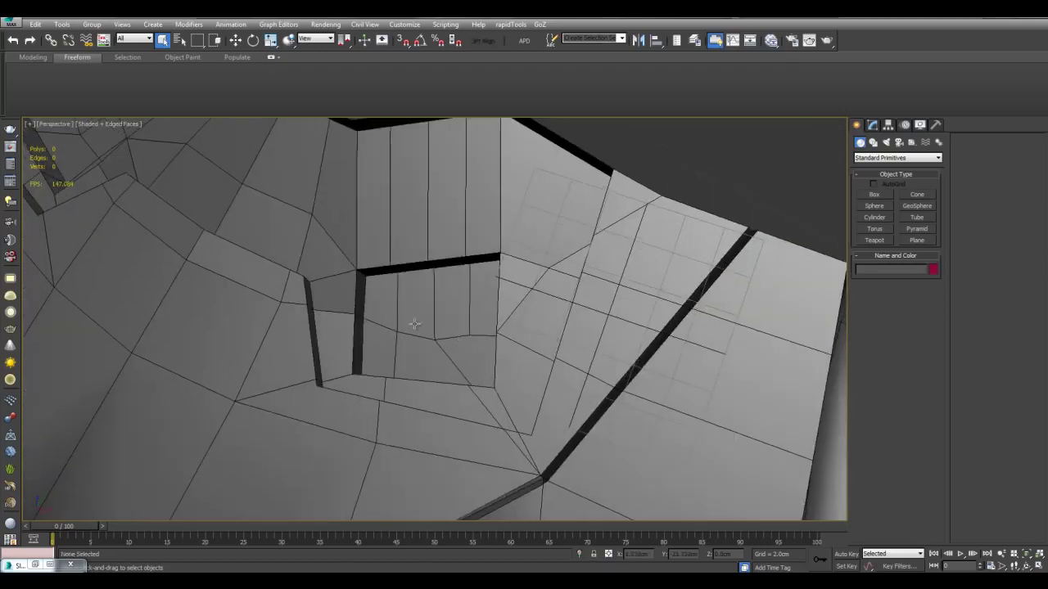
# - Place the grid helper on the floor of the recess and rotate it to line up with the recess edges
pyautogui.moveTo(655, 154); pyautogui.dragTo(578, 191)
pyautogui.keyDown('alt'); pyautogui.click(580, 175); pyautogui.keyUp('alt')
pyautogui.keyDown('alt'); pyautogui.moveTo(499, 308); pyautogui.dragTo(547, 325, button='middle'); pyautogui.keyUp('alt')
pyautogui.scroll(3, 548, 325)
pyautogui.click(521, 318)
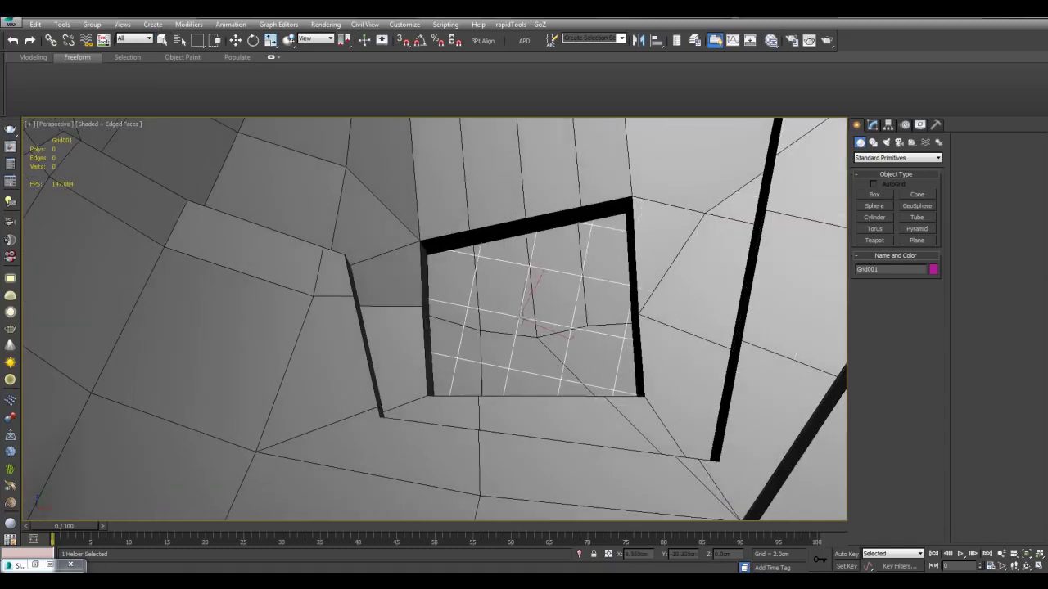
pyautogui.press('w')
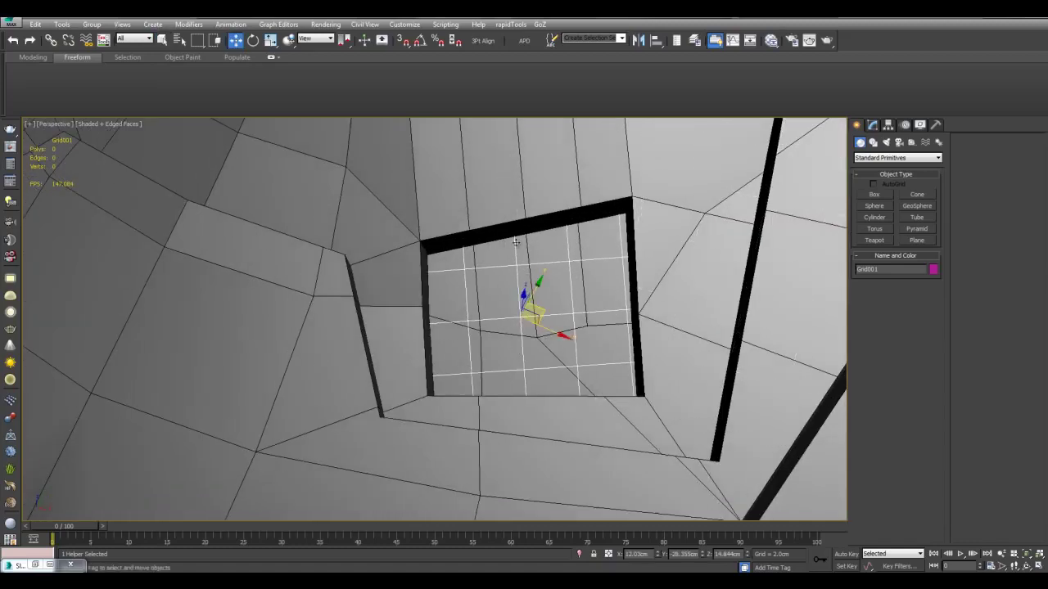
# - Draw a box about 5.67 by 7.00 cm on the active grid to fill the recess
pyautogui.click(874, 195)
pyautogui.keyDown('alt'); pyautogui.moveTo(687, 296); pyautogui.dragTo(549, 301, button='middle'); pyautogui.keyUp('alt')
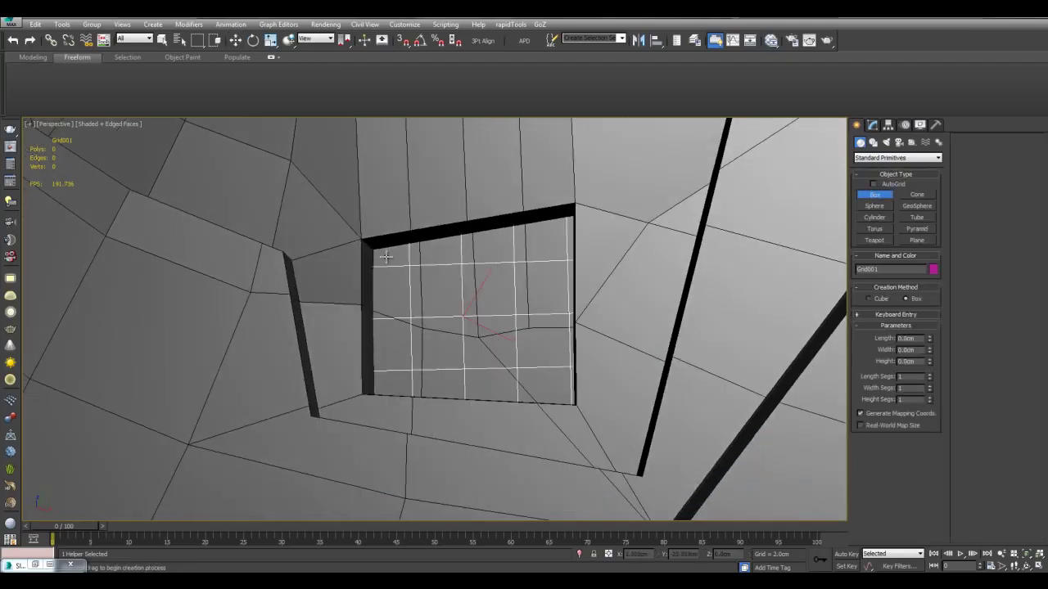
pyautogui.moveTo(382, 250); pyautogui.dragTo(568, 396)
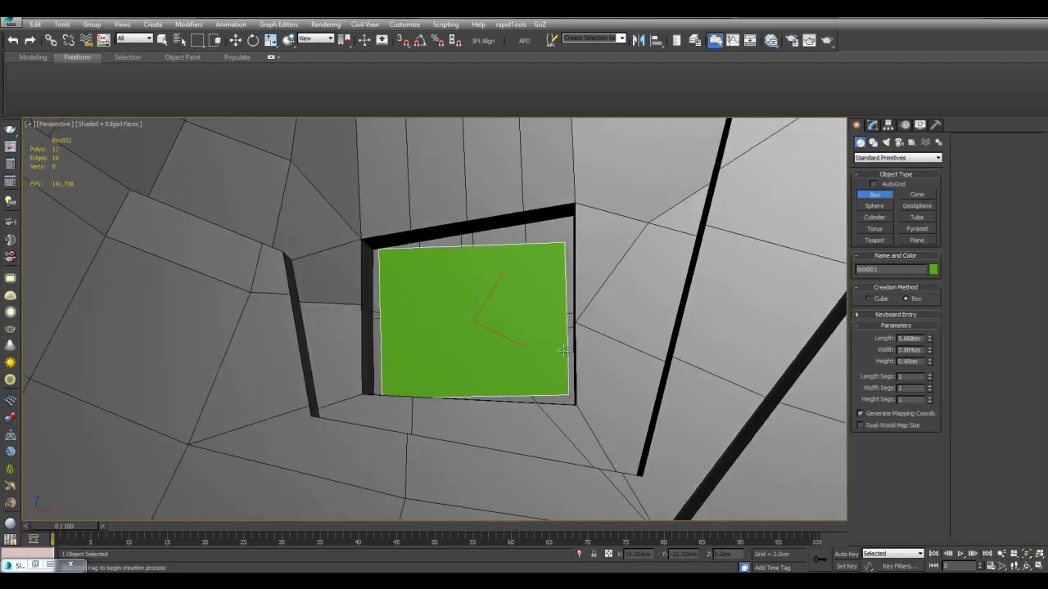
pyautogui.click(548, 294)
pyautogui.press('w')
pyautogui.keyDown('alt'); pyautogui.moveTo(547, 293); pyautogui.dragTo(567, 236, button='middle'); pyautogui.keyUp('alt')
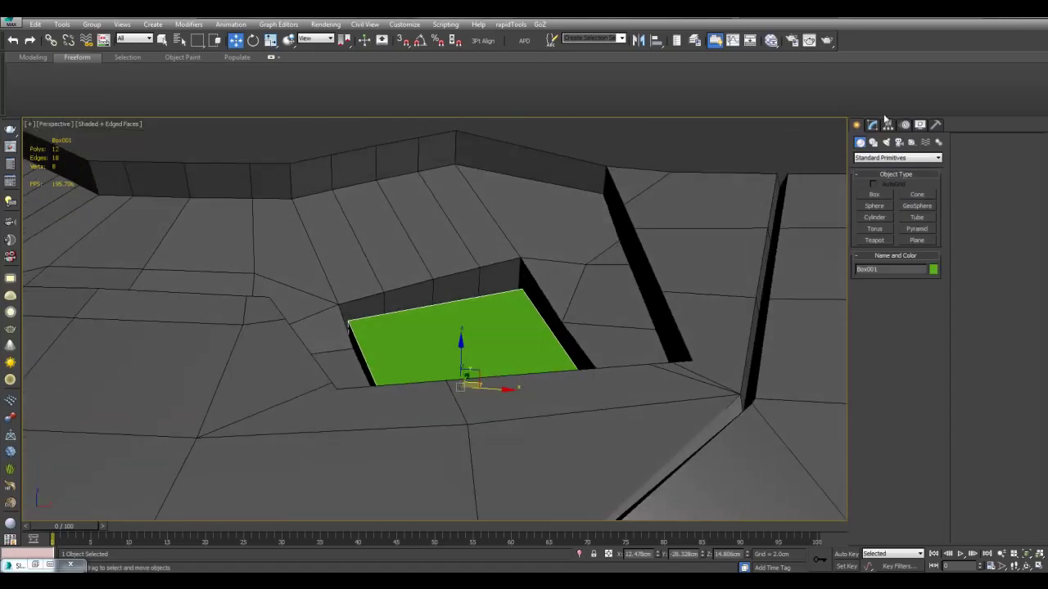
# - Raise the box's height to about 2.36 cm
pyautogui.click(874, 126)
pyautogui.scroll(2, 783, 358)
pyautogui.keyDown('alt'); pyautogui.moveTo(784, 358); pyautogui.dragTo(747, 337, button='middle'); pyautogui.keyUp('alt')
pyautogui.moveTo(930, 489); pyautogui.dragTo(931, 467)
pyautogui.keyDown('alt'); pyautogui.moveTo(683, 340); pyautogui.dragTo(660, 383, button='middle'); pyautogui.keyUp('alt')
pyautogui.scroll(-1, 861, 232)
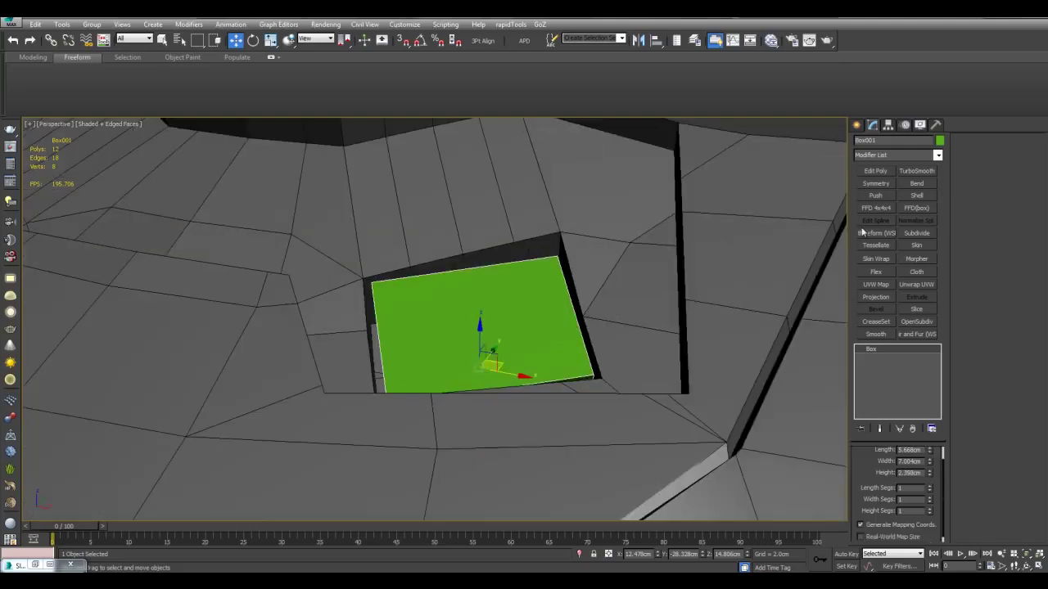
# - Add two Symmetry modifiers to the box, one mirroring along X and one along Y
pyautogui.click(889, 187)
pyautogui.keyDown('alt'); pyautogui.moveTo(714, 249); pyautogui.dragTo(514, 334, button='middle'); pyautogui.keyUp('alt')
pyautogui.scroll(-2, 529, 285)
pyautogui.scroll(2, 757, 384)
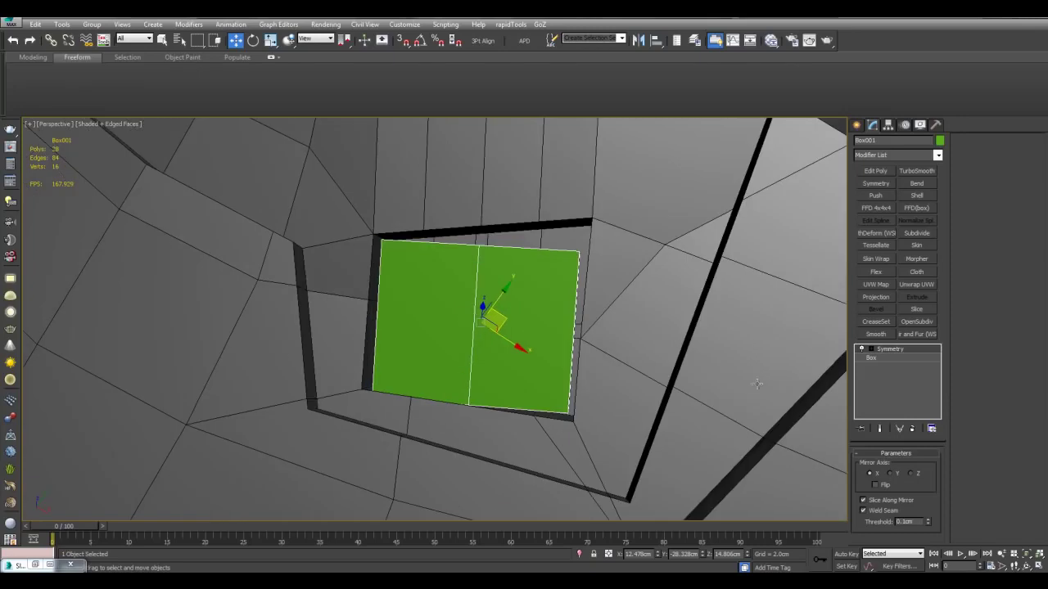
pyautogui.keyDown('alt'); pyautogui.moveTo(810, 427); pyautogui.dragTo(840, 398, button='middle'); pyautogui.keyUp('alt')
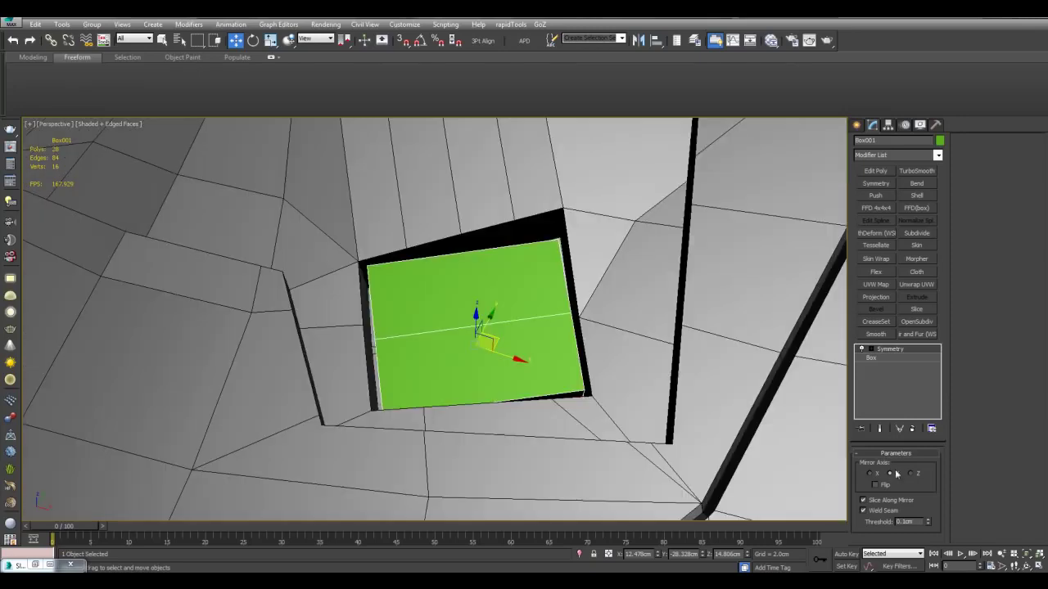
pyautogui.moveTo(747, 363); pyautogui.dragTo(750, 385, button='middle')
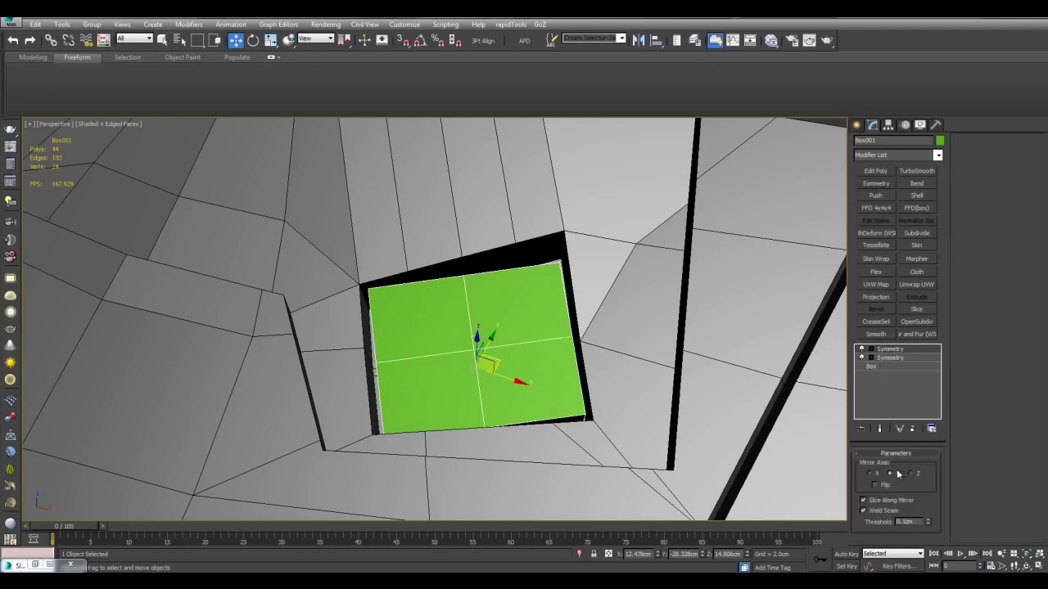
pyautogui.press('q')
# - Add an Edit Poly modifier between the box and its two Symmetry modifiers and enter its vertex level
pyautogui.rightClick(890, 353)
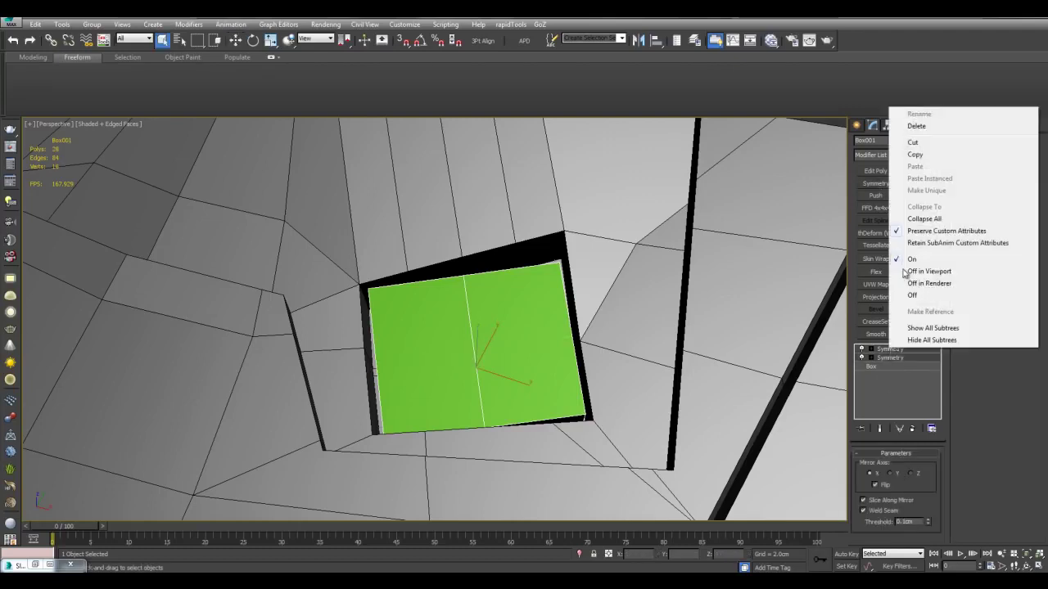
pyautogui.click(914, 156)
pyautogui.click(879, 367)
pyautogui.press('1')
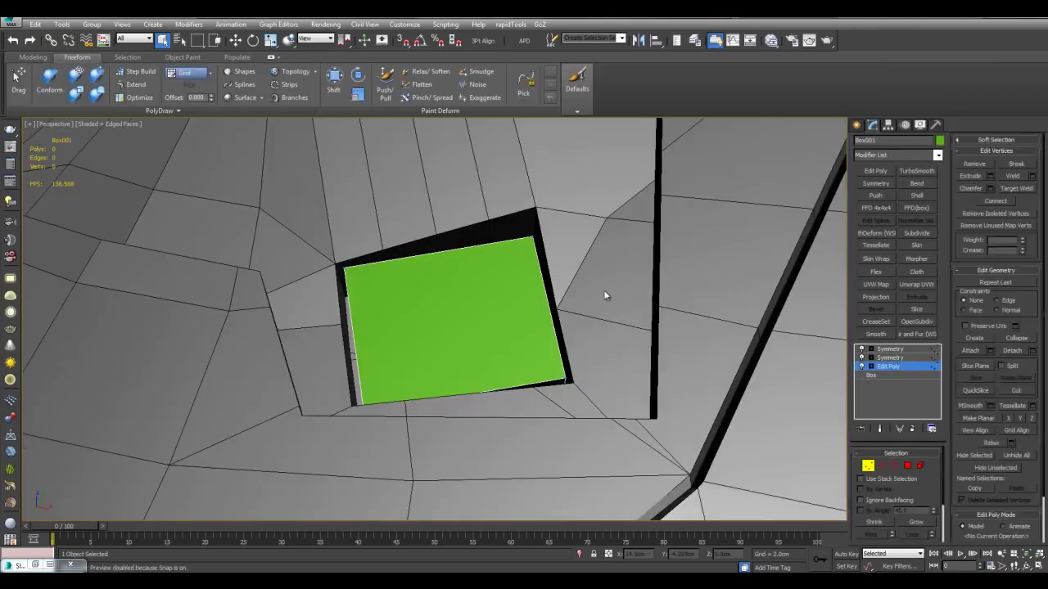
pyautogui.scroll(3, 604, 292)
pyautogui.moveTo(583, 322); pyautogui.dragTo(583, 314, button='middle')
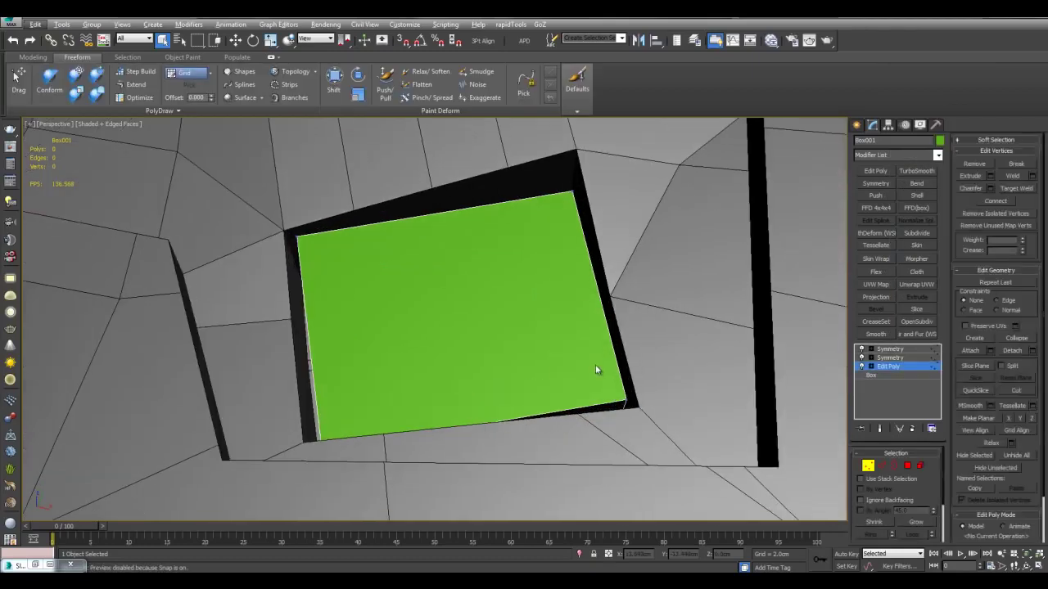
# - Select edge rings on the box and connect them to divide its top face
pyautogui.press('2')
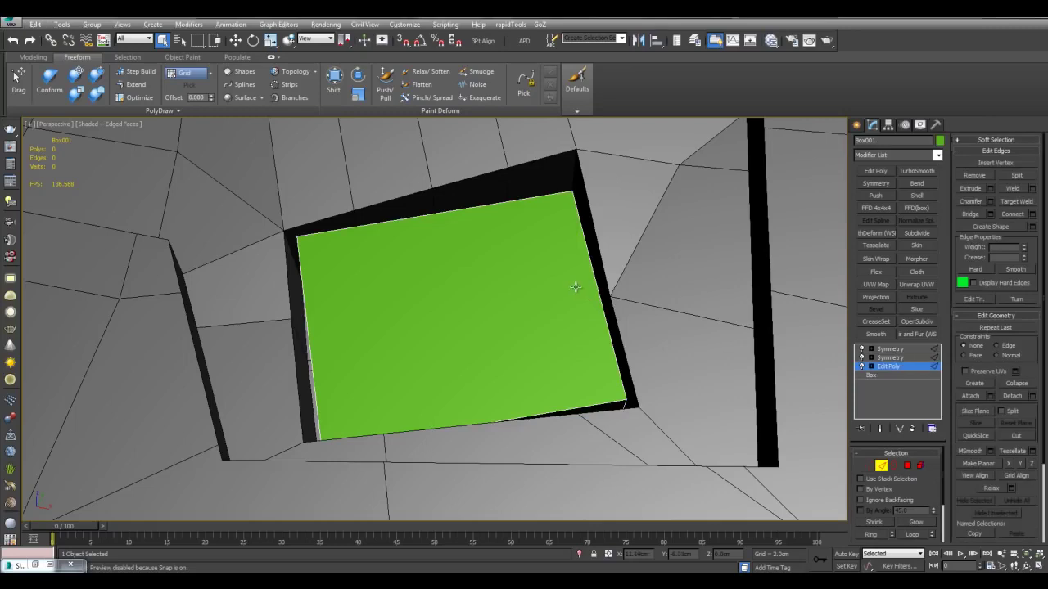
pyautogui.hotkey('alt', 'r')
pyautogui.hotkey('ctrl', 'shift', 'e')
pyautogui.click(522, 319)
pyautogui.hotkey('alt', 'r')
pyautogui.hotkey('ctrl', 'shift', 'e')
pyautogui.click(527, 320)
# - Connect further edge rings to build a finer polygon grid in the box's outer corner quarter
pyautogui.click(584, 237)
pyautogui.hotkey('alt', 'r')
pyautogui.hotkey('ctrl', 'shift', 'e')
pyautogui.write('2')
pyautogui.click(530, 320)
pyautogui.hotkey('alt', 'r')
pyautogui.hotkey('ctrl', 'shift', 'e')
pyautogui.click(560, 320)
pyautogui.click(526, 230)
pyautogui.hotkey('alt', 'r')
pyautogui.hotkey('ctrl', 'shift', 'e')
pyautogui.click(533, 319)
# - Select the middle polygon of the corner quarter's grid and grow the selection to the surrounding polygons
pyautogui.press('4')
pyautogui.click(530, 260)
pyautogui.click(922, 521)
pyautogui.moveTo(547, 243); pyautogui.dragTo(537, 263, button='middle')
pyautogui.scroll(3, 538, 261)
# - Scale and move the selected polygon patch to form a small circle near the box's corner
pyautogui.press('i')
pyautogui.moveTo(583, 218)
pyautogui.mouseDown()
pyautogui.moveTo(574, 263)
pyautogui.moveTo(587, 237)
pyautogui.mouseUp()
pyautogui.rightClick(587, 237)
pyautogui.moveTo(555, 252); pyautogui.dragTo(535, 273, button='middle')
pyautogui.press('r')
pyautogui.moveTo(530, 269); pyautogui.dragTo(535, 305)
pyautogui.press('w')
pyautogui.keyDown('alt'); pyautogui.moveTo(536, 305); pyautogui.dragTo(538, 260, button='middle'); pyautogui.keyUp('alt')
pyautogui.moveTo(545, 232); pyautogui.dragTo(577, 211)
pyautogui.keyDown('alt'); pyautogui.moveTo(577, 212); pyautogui.dragTo(571, 255, button='middle'); pyautogui.keyUp('alt')
pyautogui.press('r')
pyautogui.moveTo(517, 276); pyautogui.dragTo(521, 297)
# - Bevel the circular patch with 0 cm height and 0.01 cm outline, and scale it inward to form a rim
pyautogui.scroll(3, 531, 274)
pyautogui.press('i')
pyautogui.moveTo(530, 254)
pyautogui.mouseDown(button='middle')
pyautogui.moveTo(536, 281)
pyautogui.moveTo(533, 249)
pyautogui.mouseUp(button='middle')
pyautogui.press('z')
pyautogui.press('b')
pyautogui.click(578, 309)
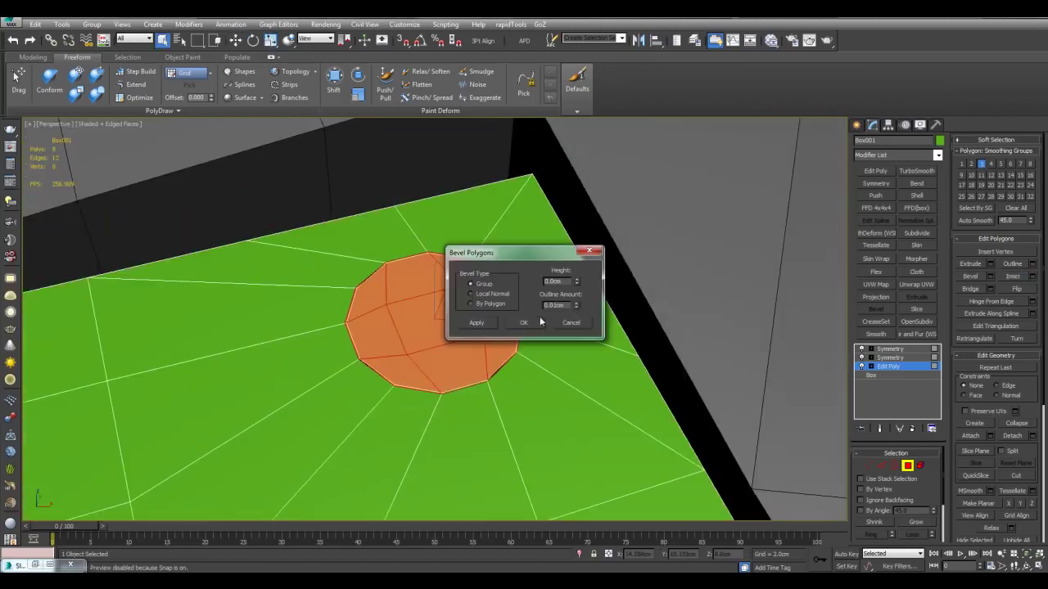
pyautogui.click(527, 321)
pyautogui.press('r')
pyautogui.moveTo(438, 316); pyautogui.dragTo(439, 329)
pyautogui.press('q')
# - Bevel the circular patch again with 0 cm height and 0.01 cm outline, and sink it into the box as a hole
pyautogui.scroll(-4, 459, 323)
pyautogui.keyDown('alt'); pyautogui.moveTo(504, 311); pyautogui.dragTo(537, 302, button='middle'); pyautogui.keyUp('alt')
pyautogui.scroll(4, 538, 302)
pyautogui.press('b')
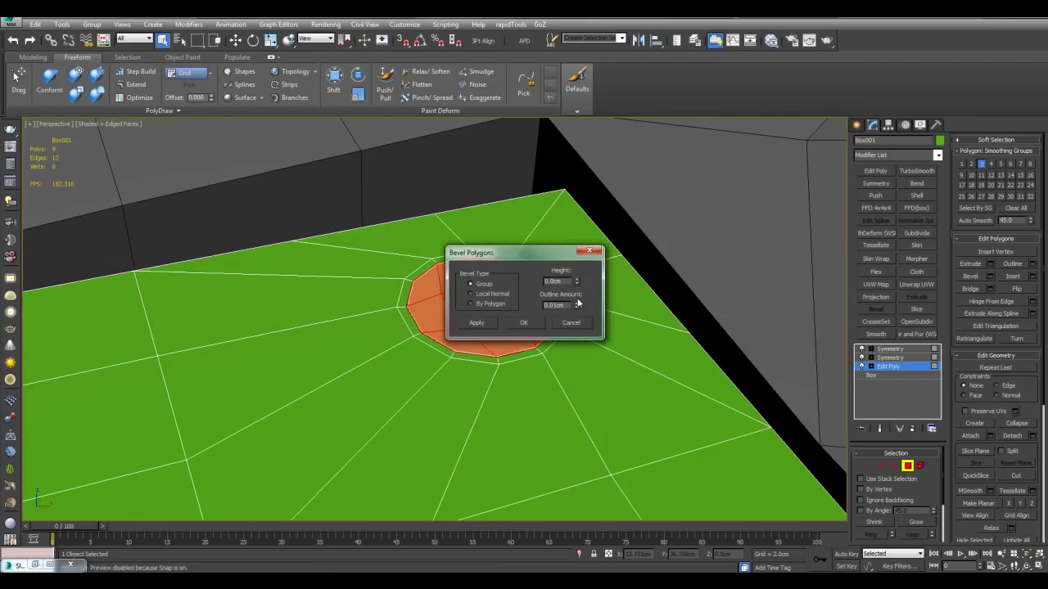
pyautogui.click(524, 323)
pyautogui.press('r')
pyautogui.moveTo(492, 337); pyautogui.dragTo(495, 349)
pyautogui.press('q')
# - Bevel the hole's floor inward with a negative outline amount and 0 cm height
pyautogui.press('b')
pyautogui.rightClick(577, 283)
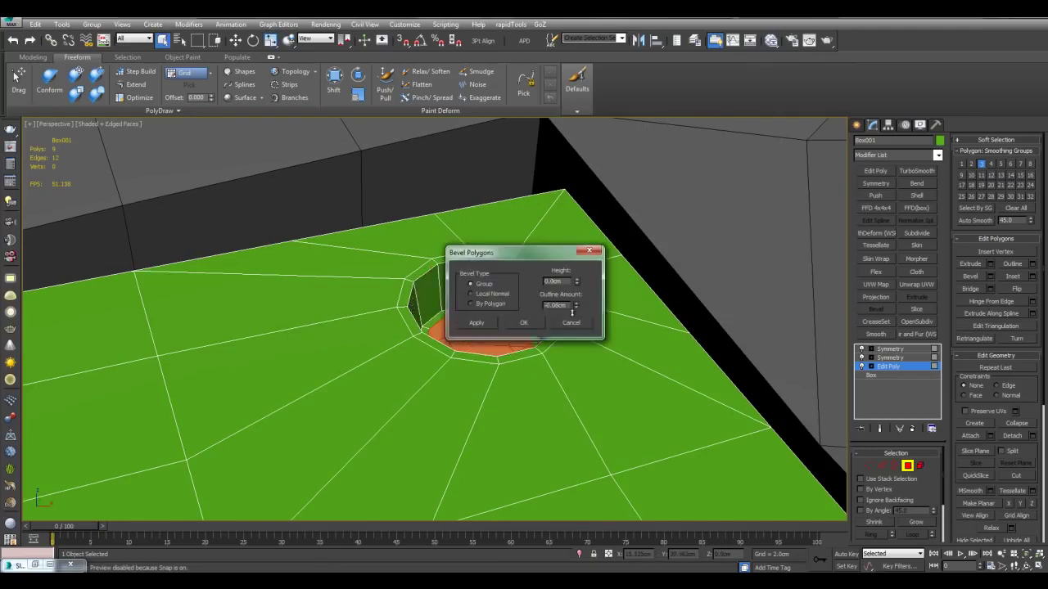
pyautogui.click(524, 322)
pyautogui.keyDown('alt'); pyautogui.moveTo(583, 317); pyautogui.dragTo(595, 312, button='middle'); pyautogui.keyUp('alt')
pyautogui.scroll(-4, 594, 311)
# - Turn off Flip on both the X and Y Symmetry modifiers to mirror the hole into all four corners
pyautogui.click(884, 366)
pyautogui.click(885, 350)
pyautogui.keyDown('alt'); pyautogui.moveTo(686, 334); pyautogui.dragTo(675, 336, button='middle'); pyautogui.keyUp('alt')
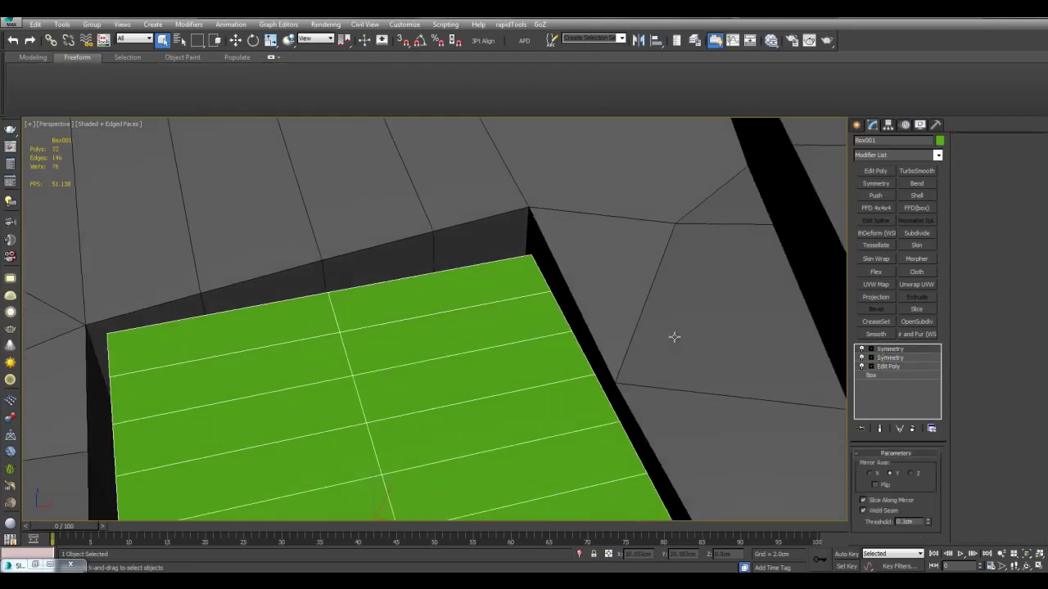
pyautogui.click(885, 483)
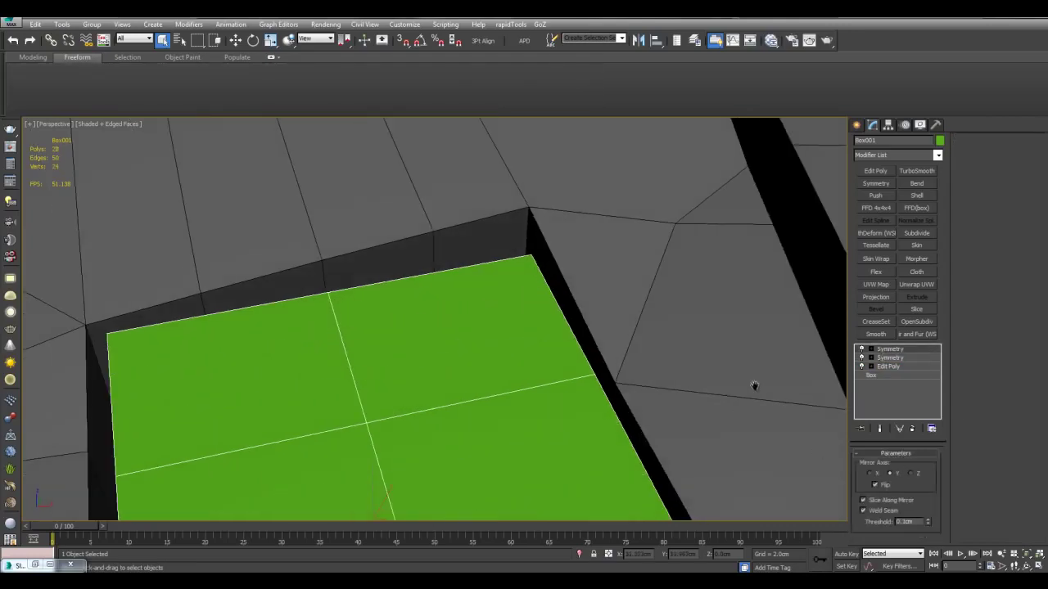
pyautogui.scroll(-3, 753, 386)
pyautogui.click(890, 360)
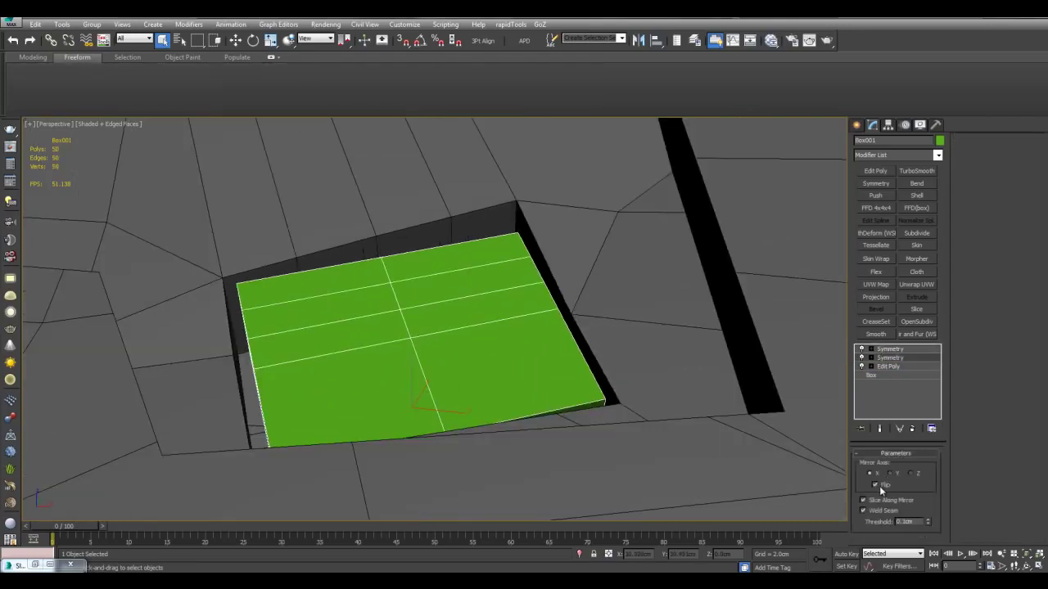
pyautogui.click(876, 485)
pyautogui.scroll(2, 741, 363)
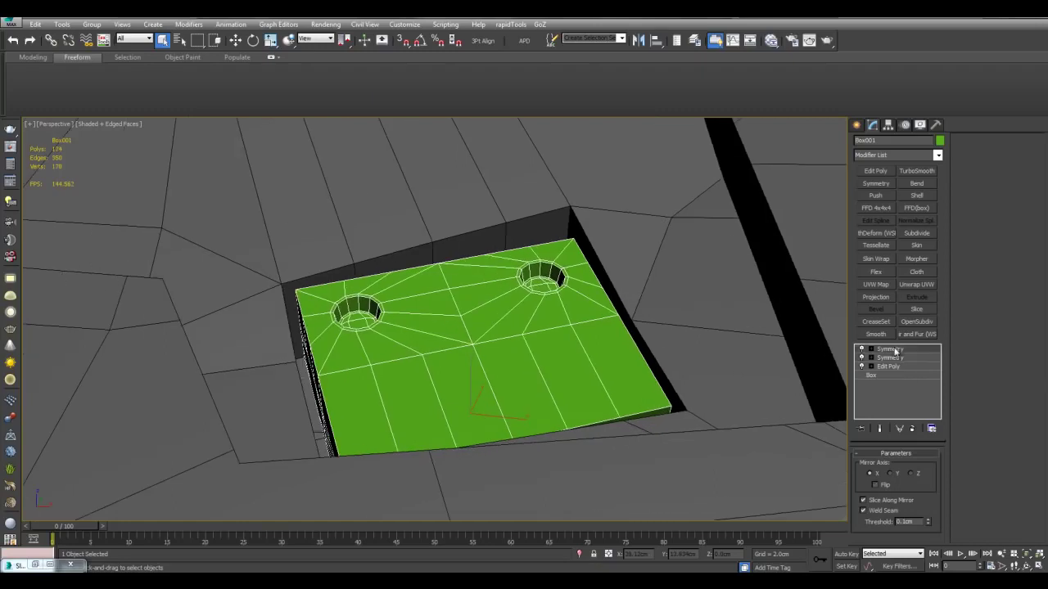
pyautogui.click(896, 350)
pyautogui.click(886, 484)
pyautogui.scroll(-3, 634, 325)
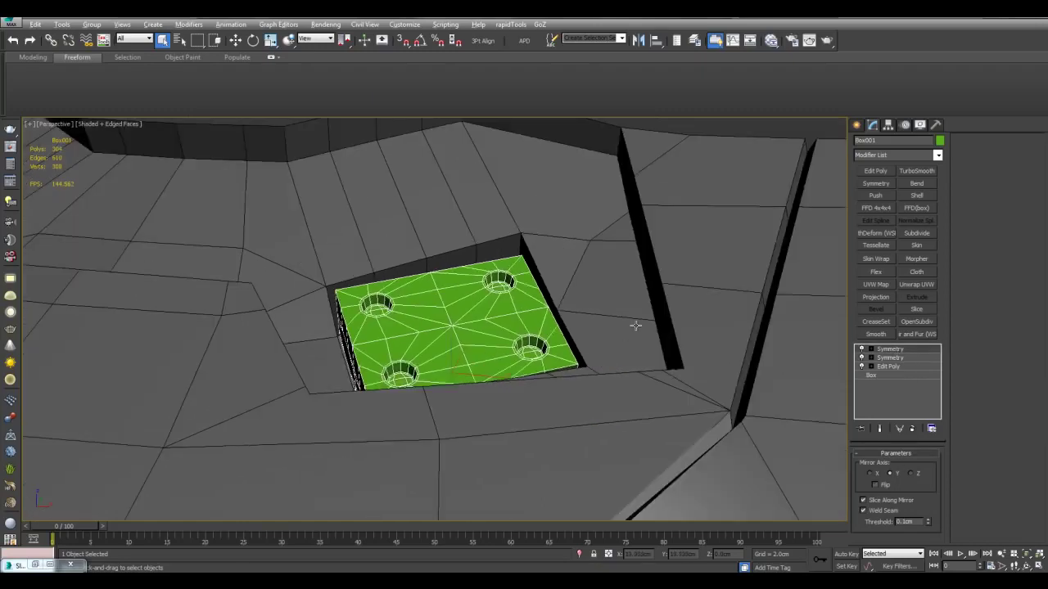
# - Examine how the box with its corner holes sits within the recess and the surrounding panel
pyautogui.keyDown('alt'); pyautogui.moveTo(634, 325); pyautogui.dragTo(608, 175, button='middle'); pyautogui.keyUp('alt')
pyautogui.scroll(-4, 608, 176)
pyautogui.click(589, 190)
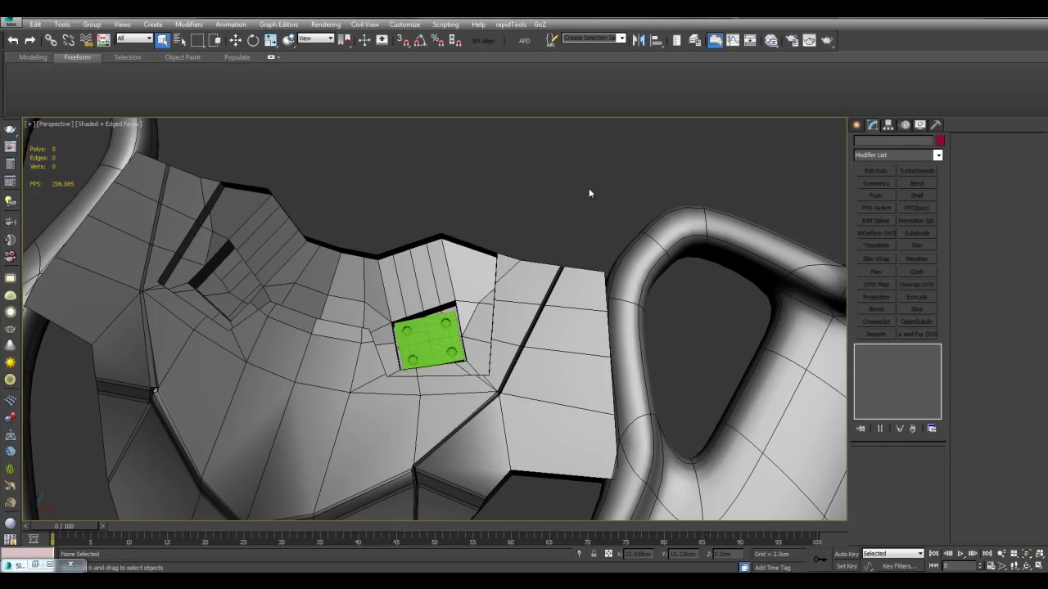
pyautogui.scroll(5, 588, 192)
pyautogui.click(450, 332)
pyautogui.moveTo(488, 298); pyautogui.dragTo(495, 321, button='middle')
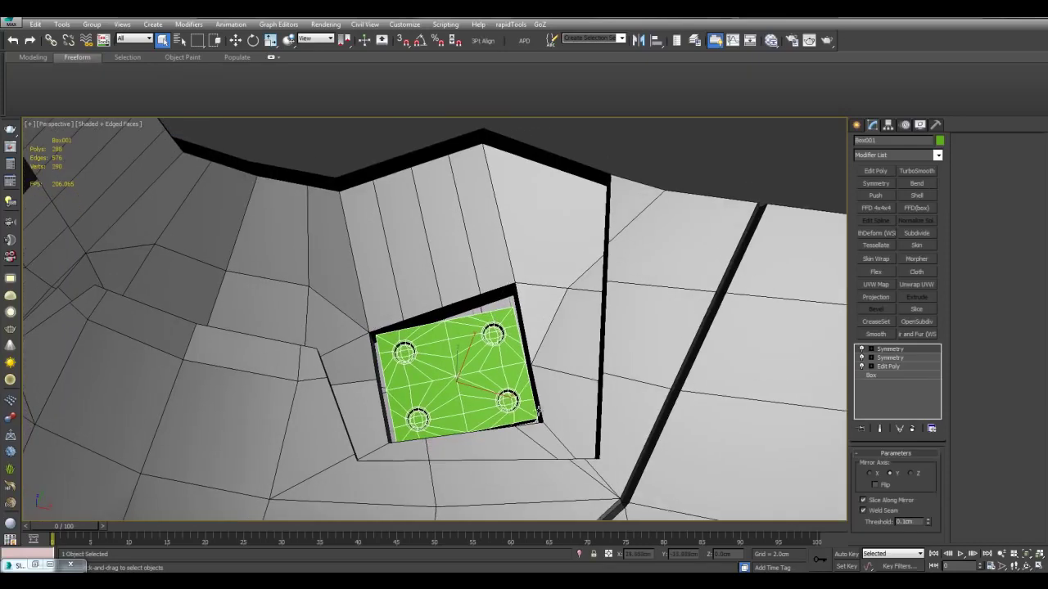
pyautogui.keyDown('alt'); pyautogui.moveTo(535, 329); pyautogui.dragTo(556, 323, button='middle'); pyautogui.keyUp('alt')
pyautogui.scroll(5, 549, 320)
# - Enter the Editable Poly's vertex level on the surrounding mesh and select the recess's inner corner vertex beside the box
pyautogui.click(614, 301)
pyautogui.click(875, 366)
pyautogui.scroll(3, 602, 295)
pyautogui.press('1')
pyautogui.click(562, 260)
pyautogui.press('w')
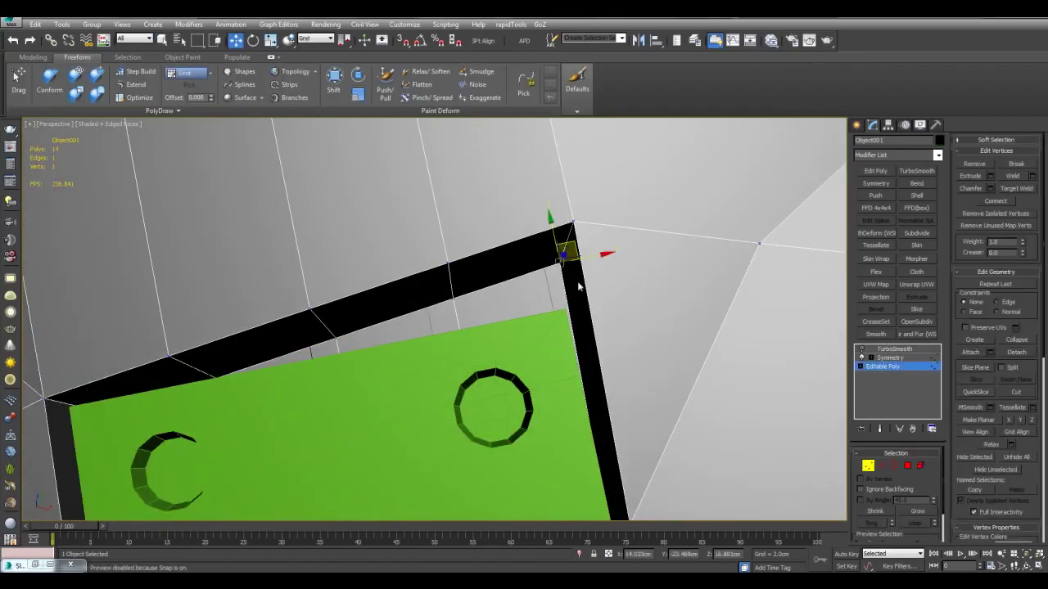
pyautogui.keyDown('alt'); pyautogui.moveTo(578, 286); pyautogui.dragTo(576, 233, button='middle'); pyautogui.keyUp('alt')
# - Set up and enable 3D snapping, and snap the recess's inner corner vertex down onto the box
pyautogui.rightClick(402, 40)
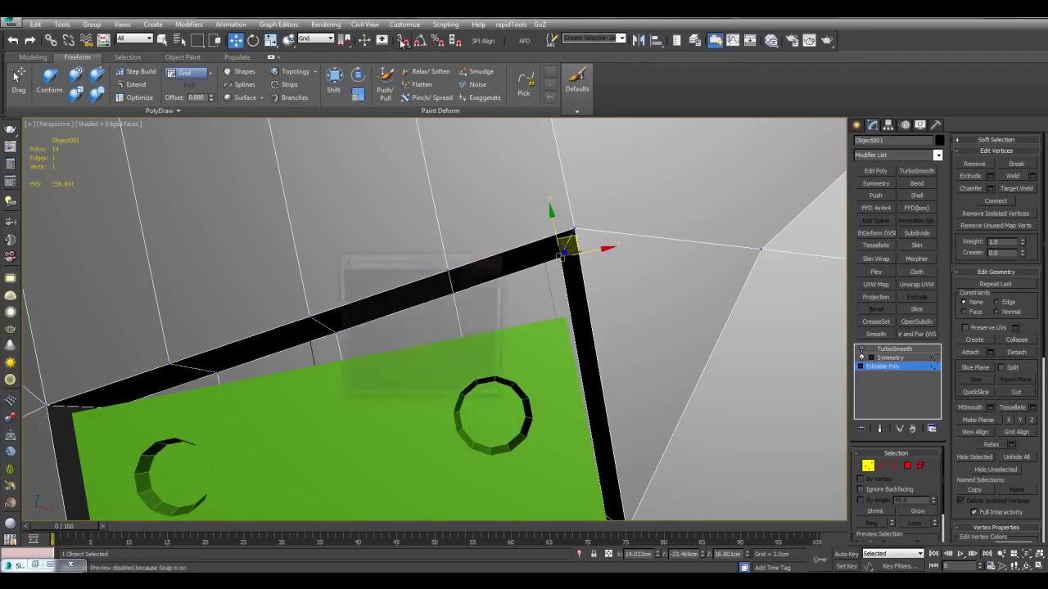
pyautogui.click(493, 257)
pyautogui.keyDown('alt'); pyautogui.moveTo(495, 256); pyautogui.dragTo(503, 180, button='middle'); pyautogui.keyUp('alt')
pyautogui.scroll(5, 555, 245)
pyautogui.moveTo(556, 244)
pyautogui.keyDown('alt'); pyautogui.mouseDown(button='middle')
pyautogui.moveTo(575, 226)
pyautogui.moveTo(569, 274)
pyautogui.moveTo(574, 240)
pyautogui.mouseUp(button='middle'); pyautogui.keyUp('alt')
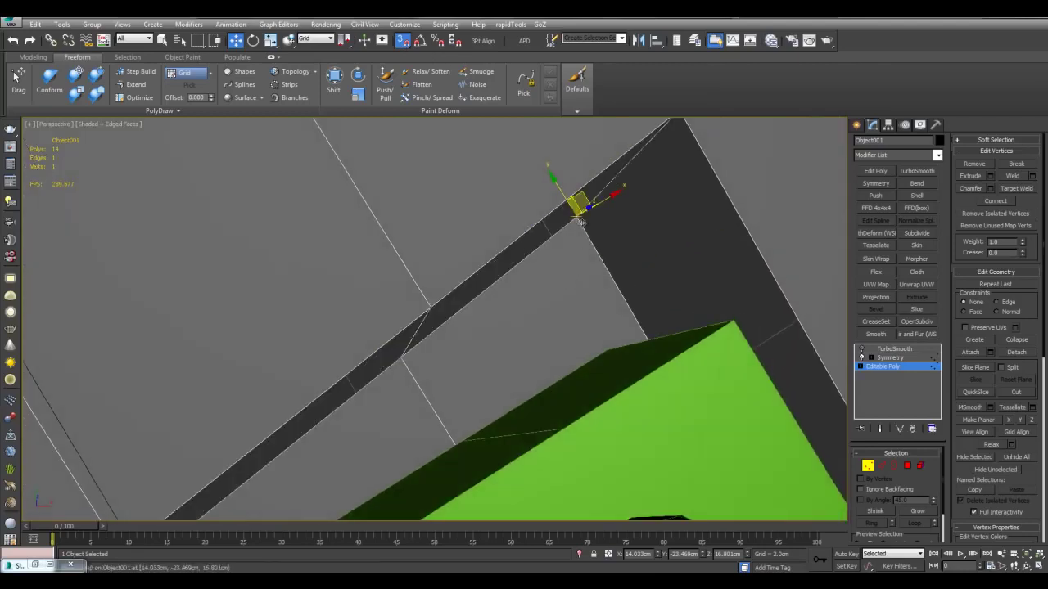
pyautogui.moveTo(577, 218); pyautogui.dragTo(611, 349)
pyautogui.scroll(-5, 641, 302)
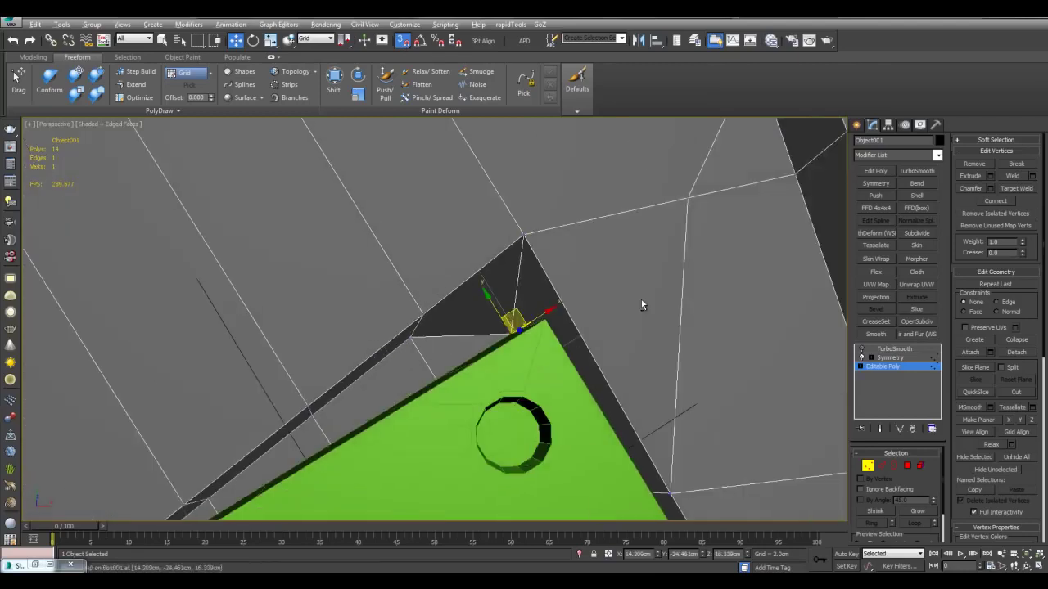
# - Snap the recess rim's corner vertex down to the box's corner
pyautogui.keyDown('alt'); pyautogui.moveTo(641, 302); pyautogui.dragTo(540, 273, button='middle'); pyautogui.keyUp('alt')
pyautogui.moveTo(533, 263); pyautogui.dragTo(524, 344)
pyautogui.moveTo(455, 347); pyautogui.dragTo(625, 264, button='middle')
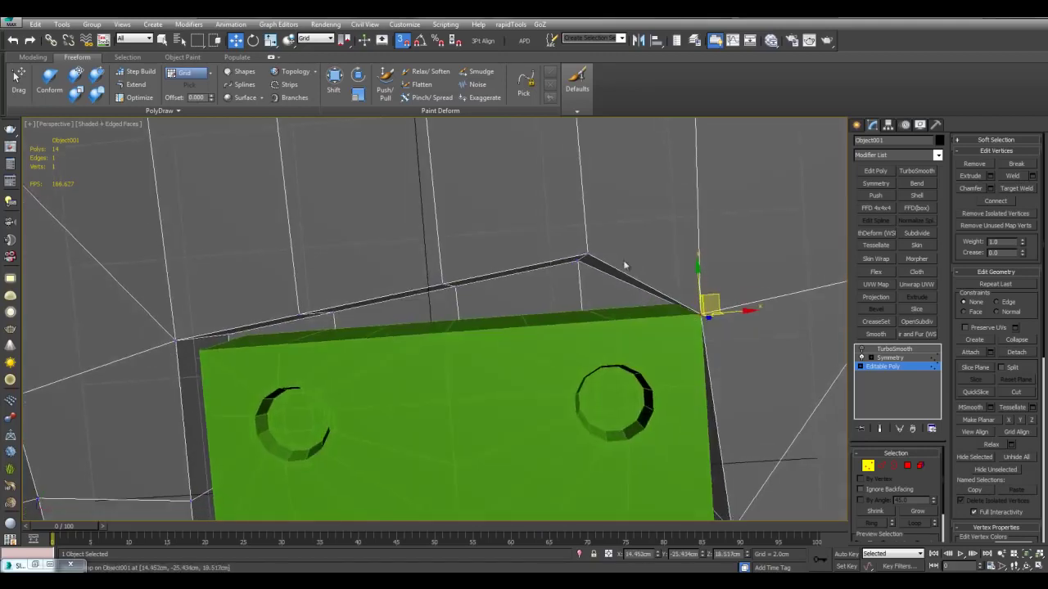
pyautogui.scroll(5, 552, 268)
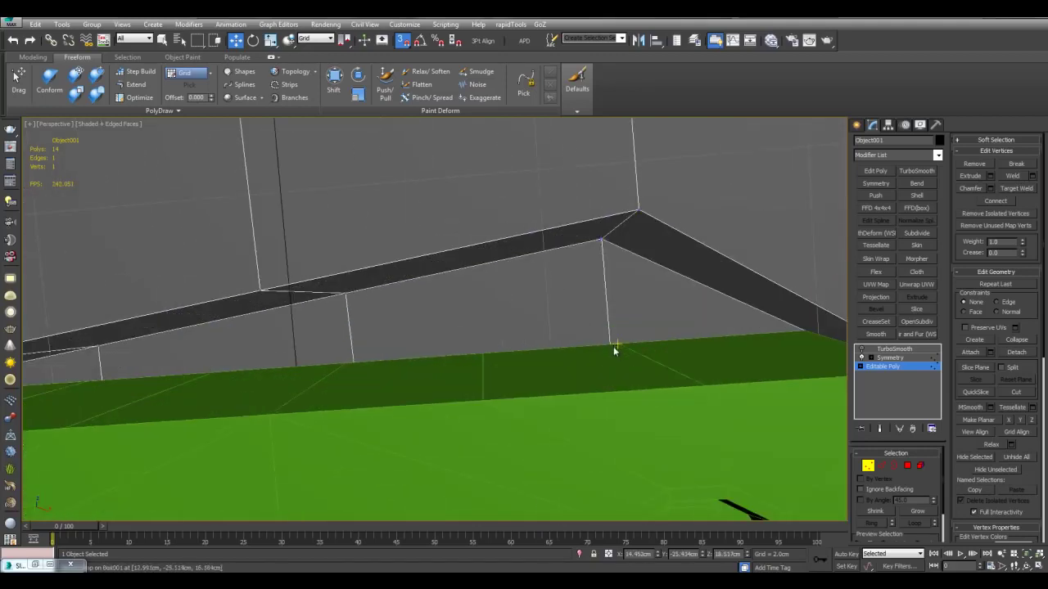
pyautogui.scroll(-5, 600, 248)
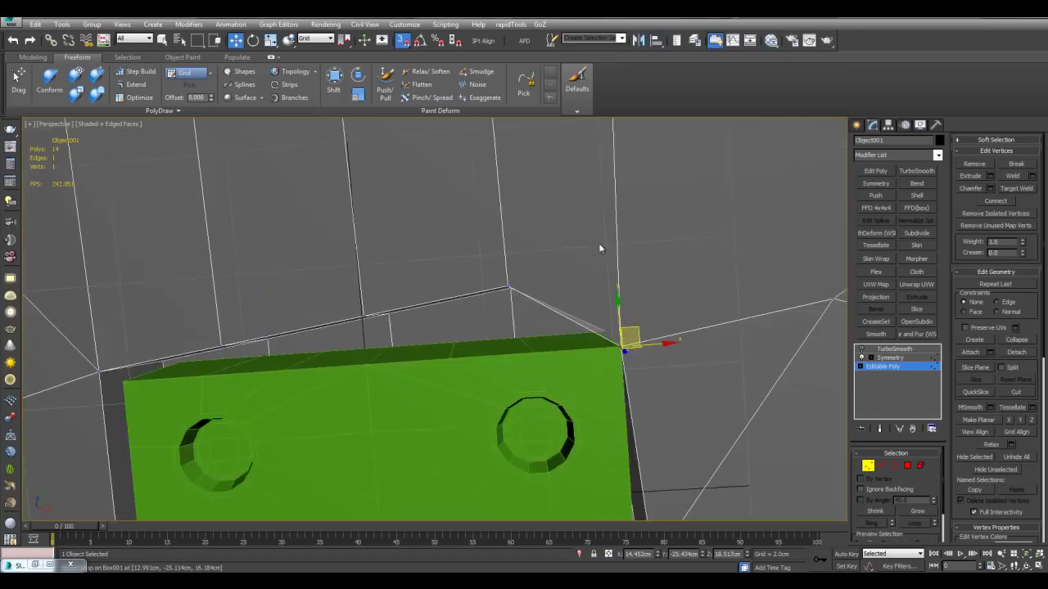
# - Enable Edge/Segment snapping alongside Vertex and snap the inner and outer rim vertices next to the fitted corner onto the box
pyautogui.rightClick(404, 41)
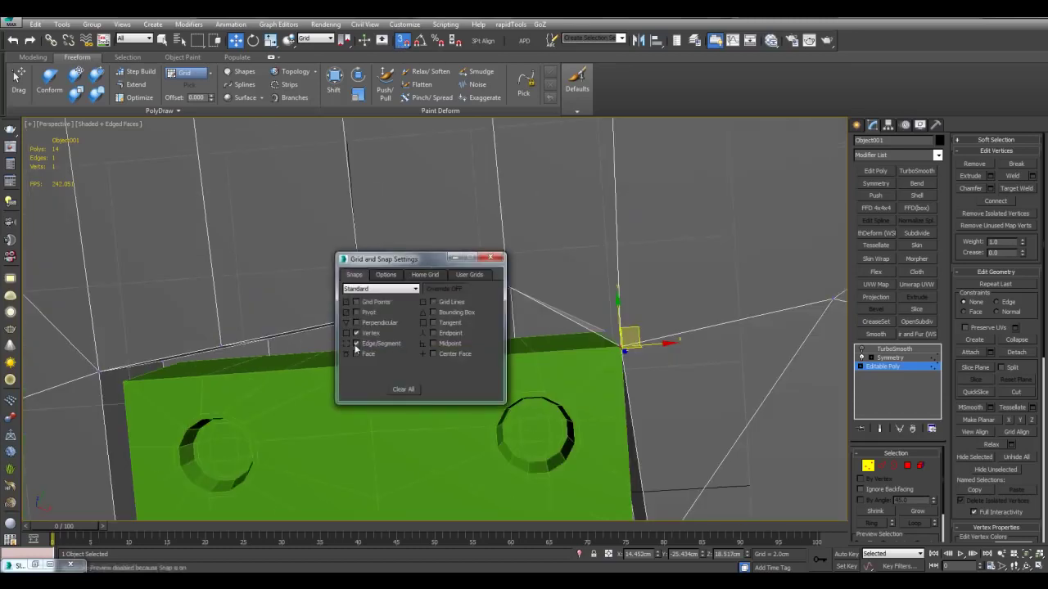
pyautogui.moveTo(442, 262); pyautogui.dragTo(311, 281)
pyautogui.scroll(5, 483, 284)
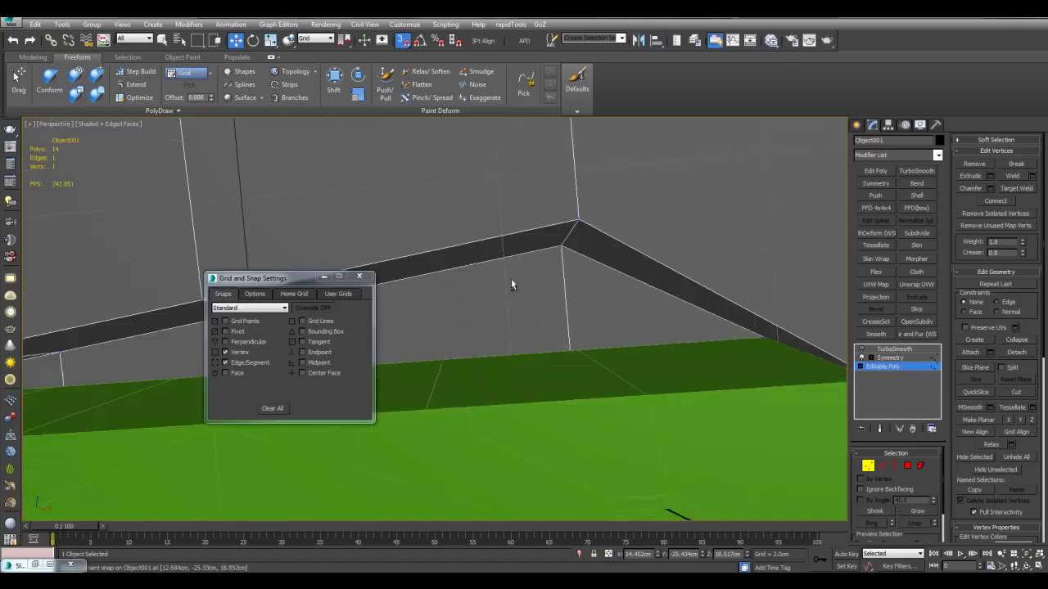
pyautogui.moveTo(553, 244); pyautogui.dragTo(560, 346)
pyautogui.click(579, 201)
pyautogui.moveTo(580, 200); pyautogui.dragTo(580, 206, button='middle')
pyautogui.moveTo(579, 207); pyautogui.dragTo(576, 386)
# - Examine the remaining recess rim vertices along the box's upper edge
pyautogui.scroll(-3, 607, 358)
pyautogui.scroll(-5, 608, 358)
pyautogui.keyDown('alt'); pyautogui.moveTo(607, 358); pyautogui.dragTo(578, 327, button='middle'); pyautogui.keyUp('alt')
pyautogui.scroll(4, 578, 327)
pyautogui.scroll(-2, 575, 328)
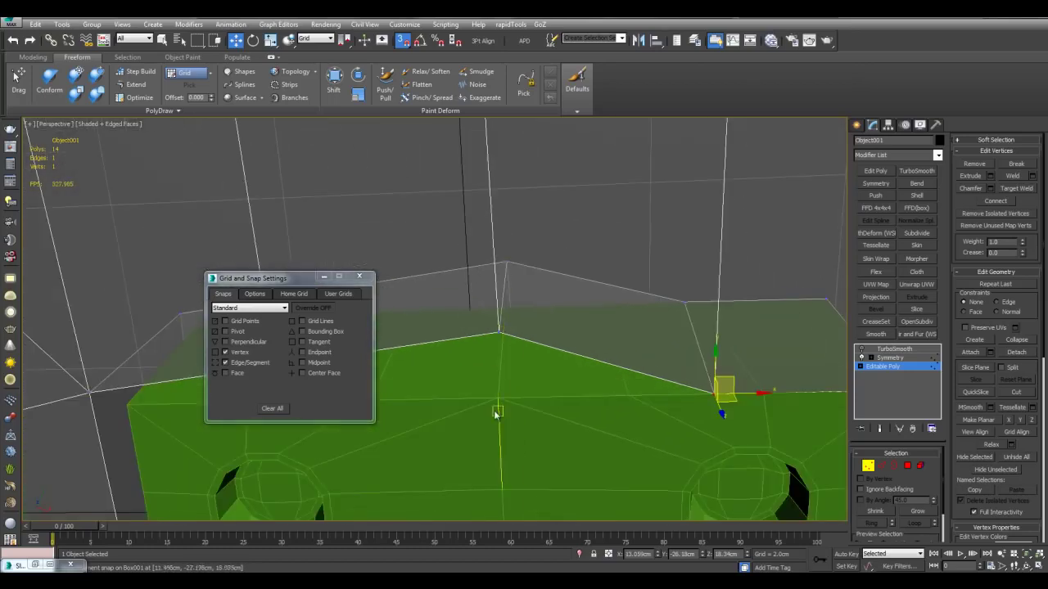
pyautogui.moveTo(527, 272); pyautogui.dragTo(650, 299, button='middle')
pyautogui.scroll(-3, 562, 262)
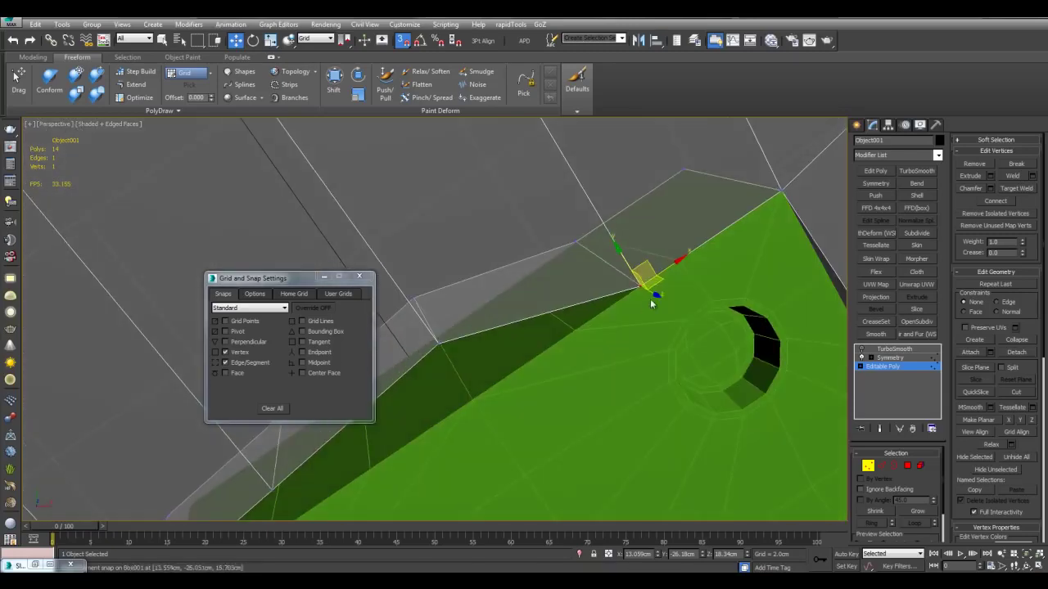
pyautogui.moveTo(534, 346); pyautogui.dragTo(595, 287, button='middle')
pyautogui.scroll(3, 533, 309)
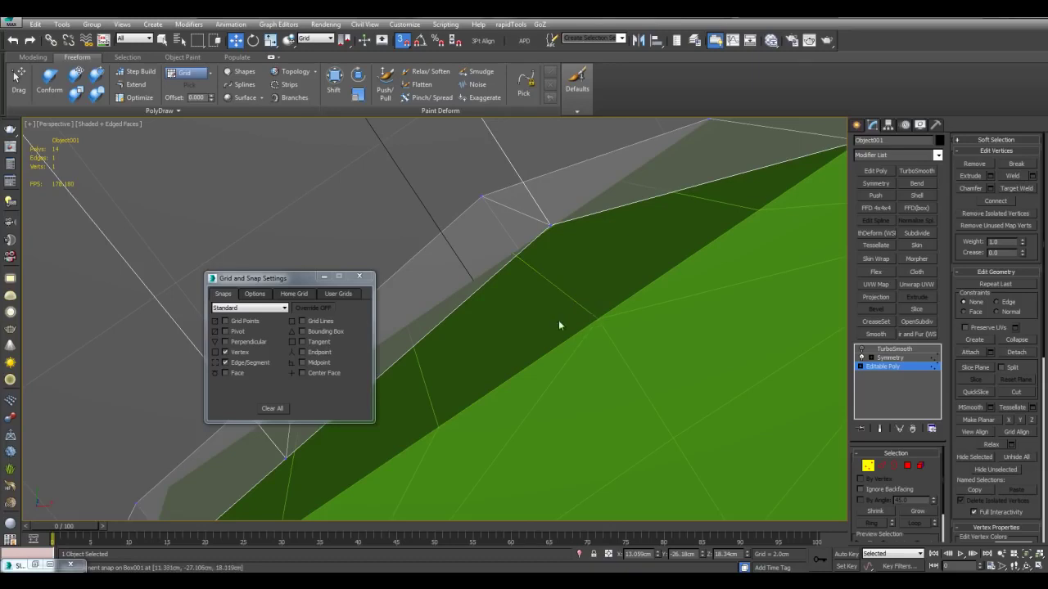
pyautogui.click(250, 364)
pyautogui.keyDown('alt'); pyautogui.moveTo(625, 337); pyautogui.dragTo(577, 317, button='middle'); pyautogui.keyUp('alt')
pyautogui.scroll(-4, 615, 339)
pyautogui.scroll(3, 507, 328)
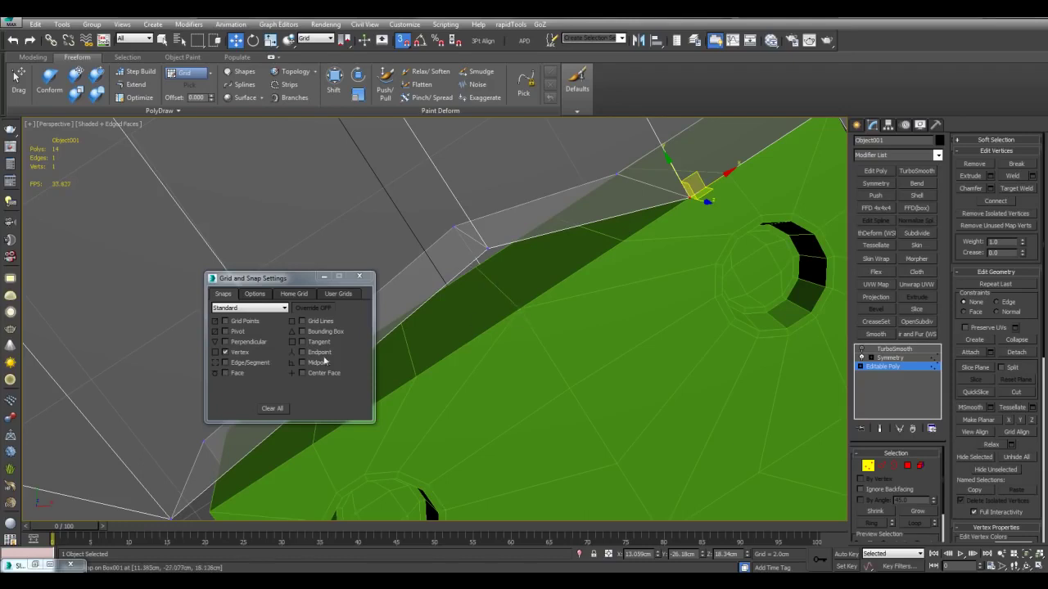
pyautogui.click(247, 364)
# - Snap the middle pair of outer and inner rim vertices down onto the box beside its upper edge
pyautogui.moveTo(526, 295); pyautogui.dragTo(559, 311, button='middle')
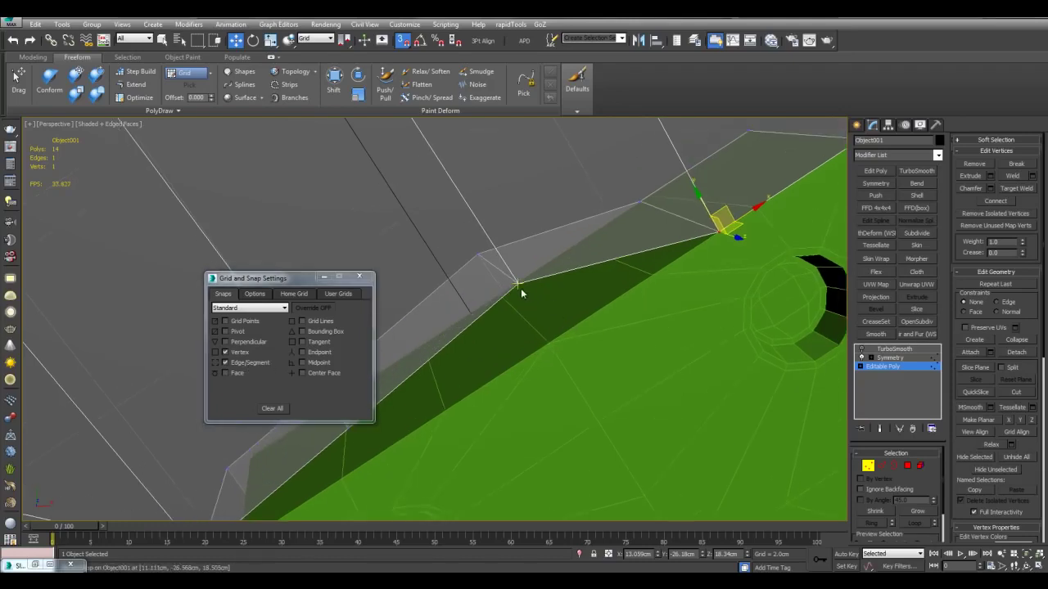
pyautogui.moveTo(517, 282); pyautogui.dragTo(565, 338)
pyautogui.moveTo(466, 291); pyautogui.dragTo(524, 301, button='middle')
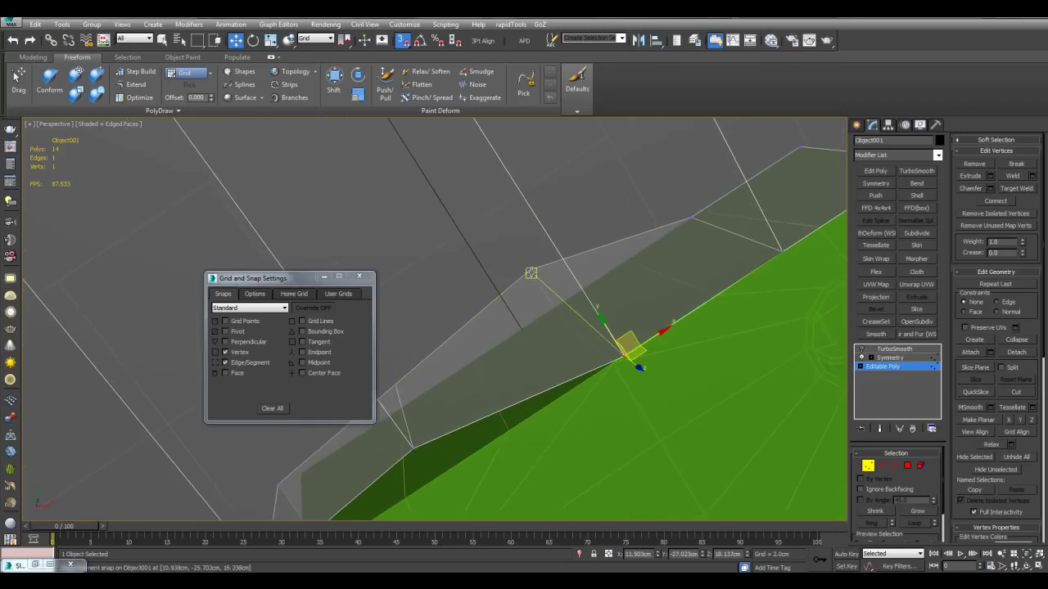
pyautogui.moveTo(531, 271); pyautogui.dragTo(558, 307)
# - Snap the pair of rim vertices nearest the box's unfitted upper corner down onto the box
pyautogui.moveTo(607, 310)
pyautogui.keyDown('alt'); pyautogui.mouseDown(button='middle')
pyautogui.moveTo(702, 278)
pyautogui.moveTo(588, 323)
pyautogui.moveTo(557, 313)
pyautogui.moveTo(639, 293)
pyautogui.moveTo(593, 333)
pyautogui.moveTo(613, 339)
pyautogui.mouseUp(button='middle'); pyautogui.keyUp('alt')
pyautogui.scroll(2, 623, 306)
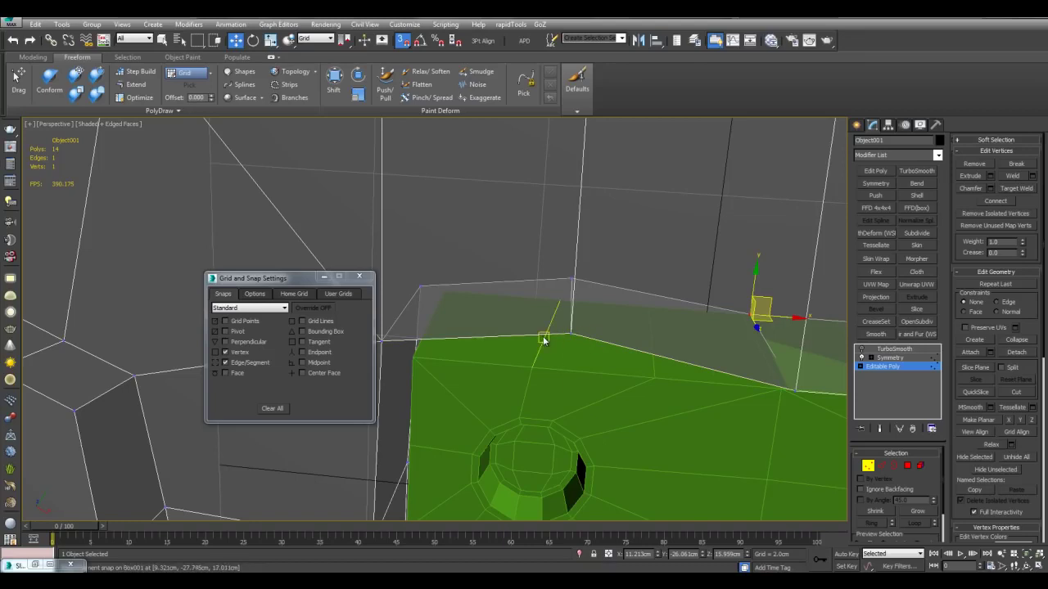
pyautogui.keyDown('alt'); pyautogui.moveTo(573, 340); pyautogui.dragTo(573, 331, button='middle'); pyautogui.keyUp('alt')
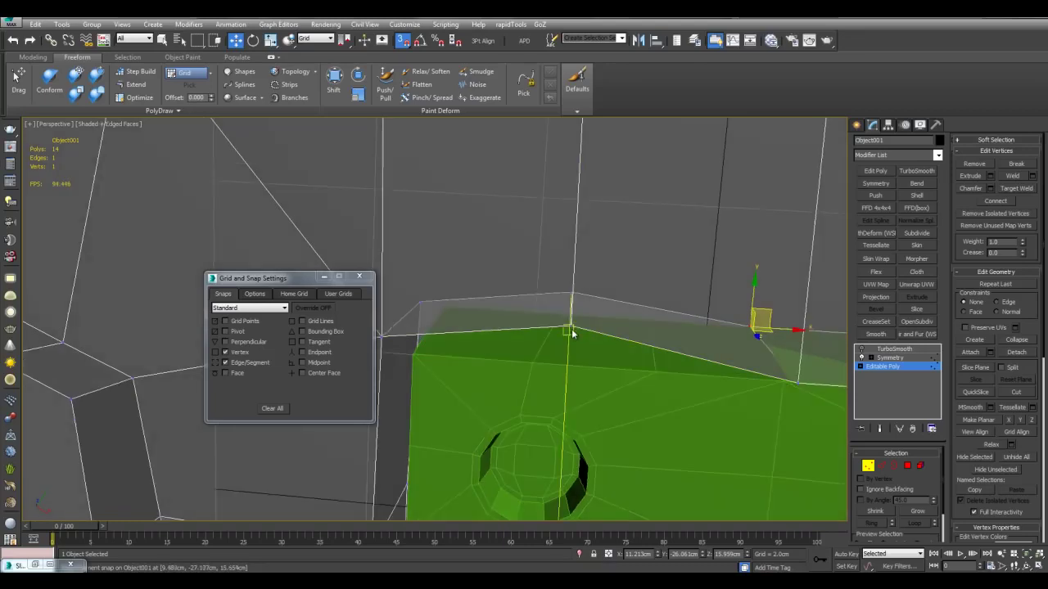
pyautogui.click(569, 333)
pyautogui.moveTo(568, 341); pyautogui.dragTo(566, 366)
pyautogui.keyDown('alt'); pyautogui.moveTo(587, 319); pyautogui.dragTo(573, 330, button='middle'); pyautogui.keyUp('alt')
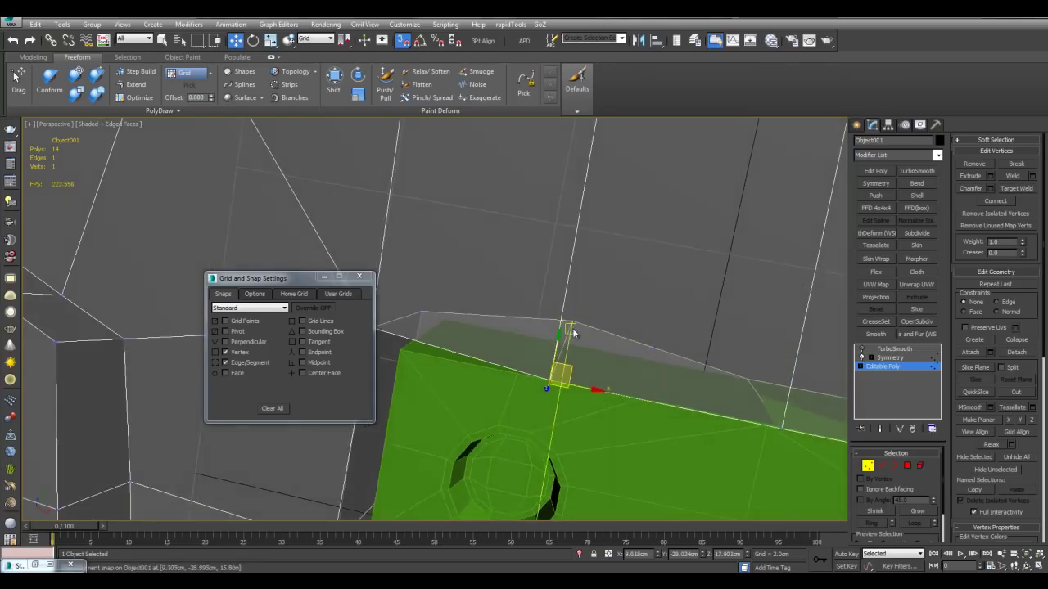
pyautogui.moveTo(572, 323); pyautogui.dragTo(570, 345)
# - Restrict snapping to Vertex, snap the rim's remaining upper corner vertex onto the box's corner, and leave the vertex level
pyautogui.moveTo(441, 329)
pyautogui.mouseDown(button='middle')
pyautogui.moveTo(530, 340)
pyautogui.moveTo(506, 317)
pyautogui.mouseUp(button='middle')
pyautogui.click(244, 366)
pyautogui.moveTo(508, 317); pyautogui.dragTo(506, 369)
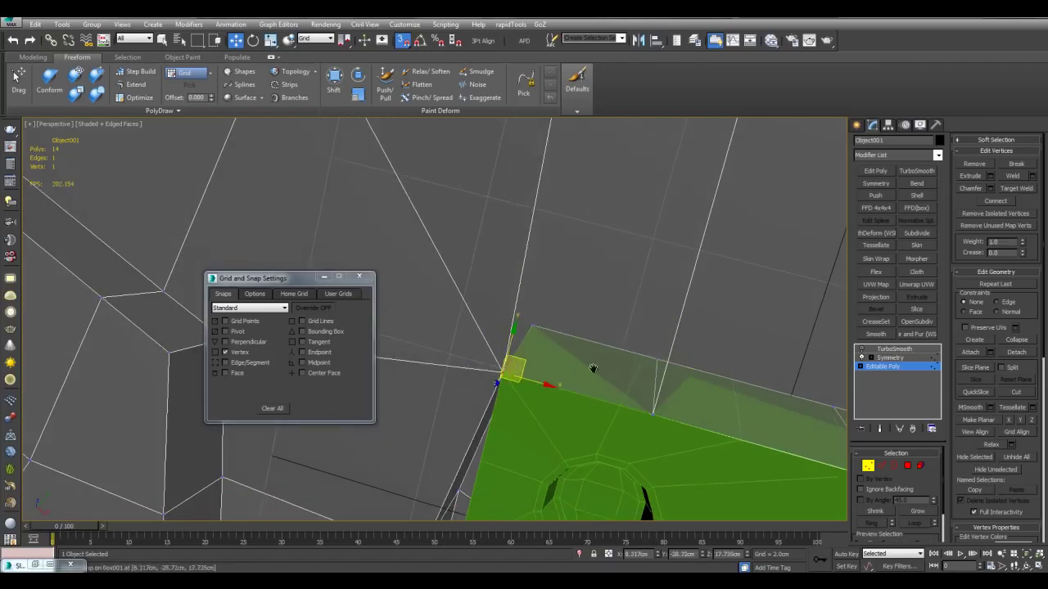
pyautogui.scroll(-5, 565, 344)
pyautogui.keyDown('alt'); pyautogui.moveTo(529, 316); pyautogui.dragTo(578, 304, button='middle'); pyautogui.keyUp('alt')
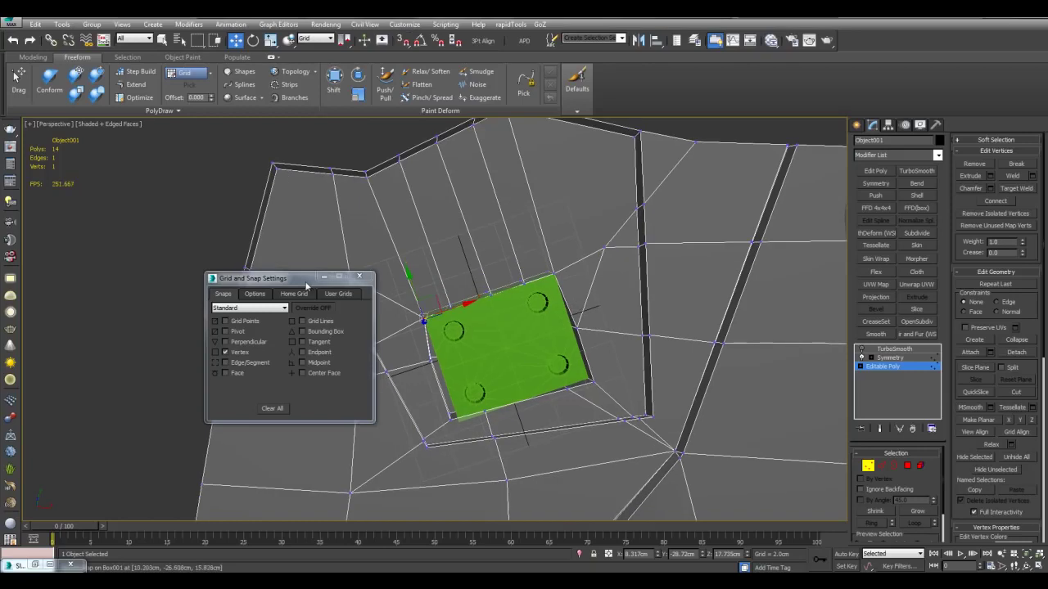
pyautogui.moveTo(307, 284); pyautogui.dragTo(212, 301)
pyautogui.keyDown('alt'); pyautogui.moveTo(521, 312); pyautogui.dragTo(607, 300, button='middle'); pyautogui.keyUp('alt')
pyautogui.scroll(5, 651, 341)
pyautogui.press('1')
pyautogui.press('q')
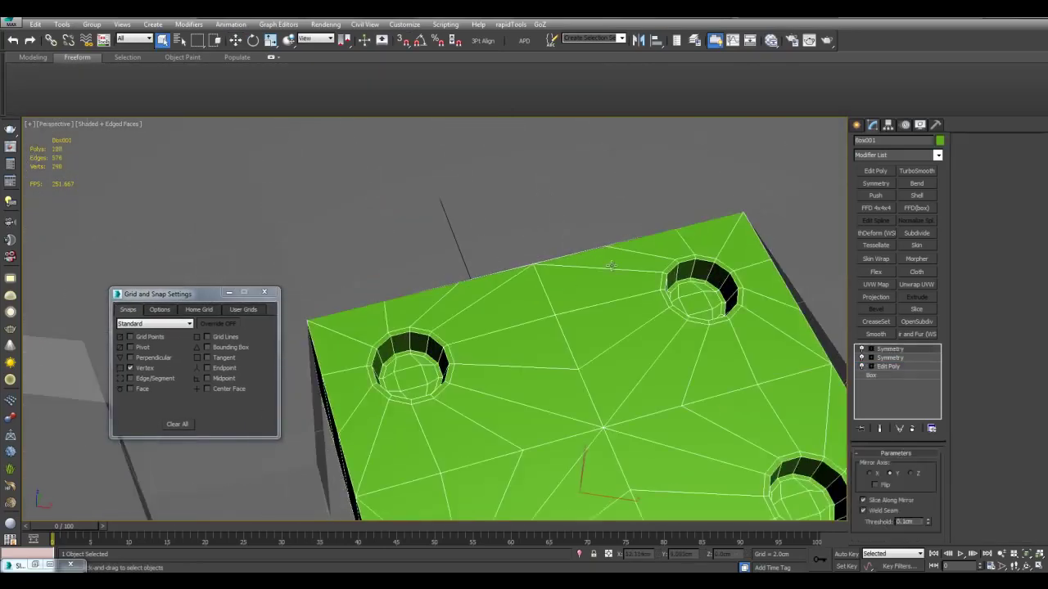
# - Examine the whole panel mesh and how the refitted recess meets the box
pyautogui.press('z')
pyautogui.keyDown('alt'); pyautogui.moveTo(555, 280); pyautogui.dragTo(545, 351, button='middle'); pyautogui.keyUp('alt')
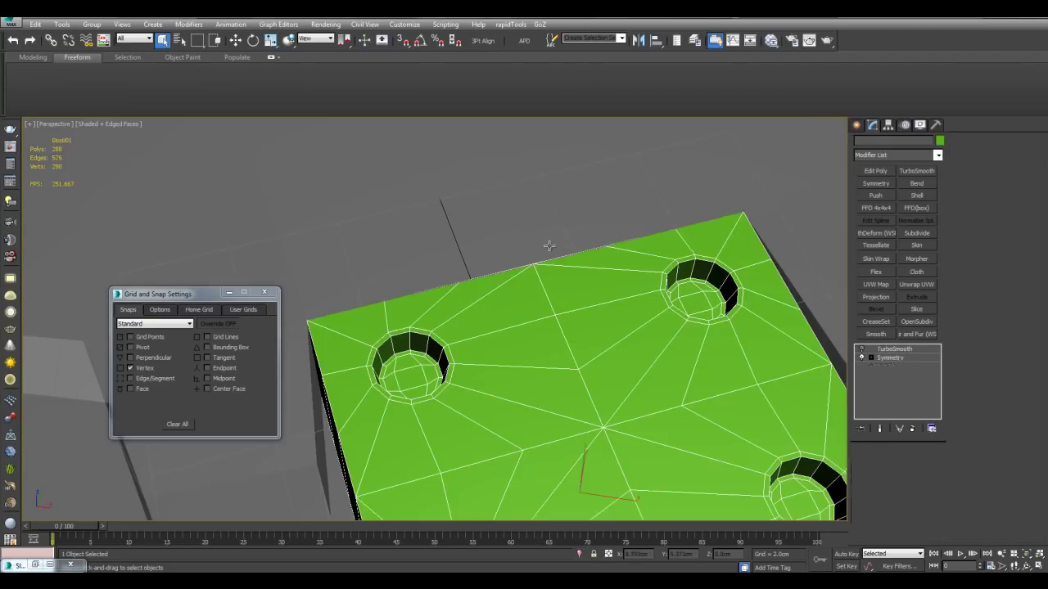
pyautogui.scroll(3, 549, 237)
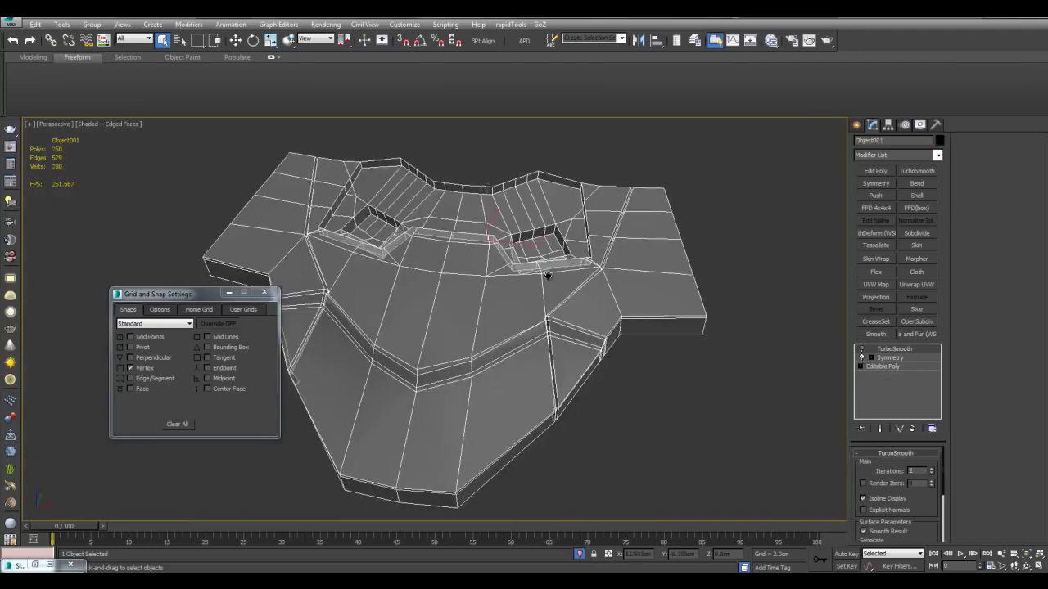
pyautogui.scroll(10, 547, 276)
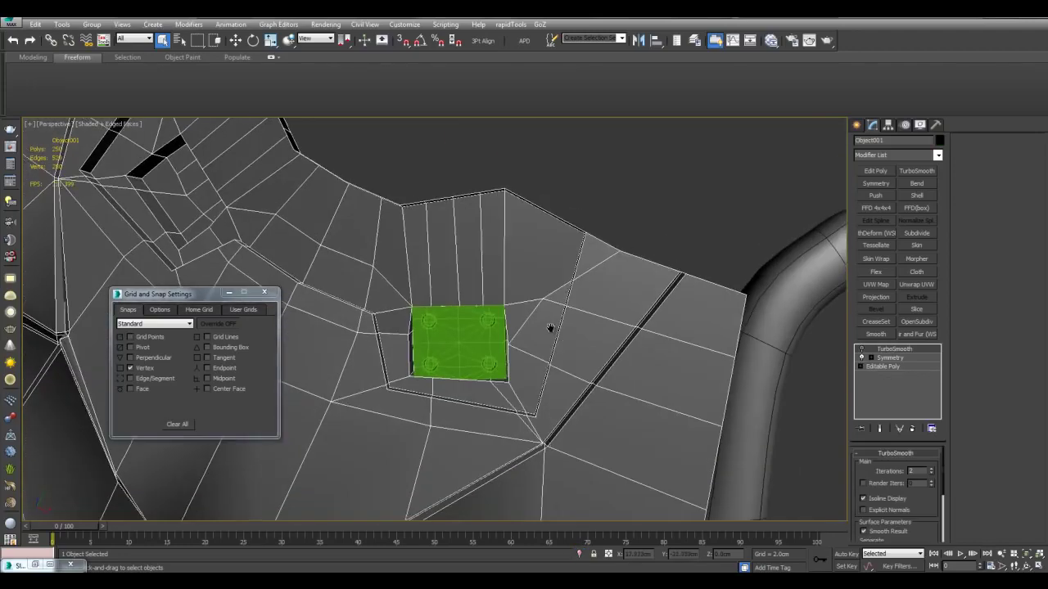
pyautogui.scroll(6, 552, 295)
pyautogui.moveTo(550, 328)
pyautogui.mouseDown(button='middle')
pyautogui.moveTo(556, 288)
pyautogui.moveTo(564, 335)
pyautogui.mouseUp(button='middle')
pyautogui.scroll(-2, 554, 319)
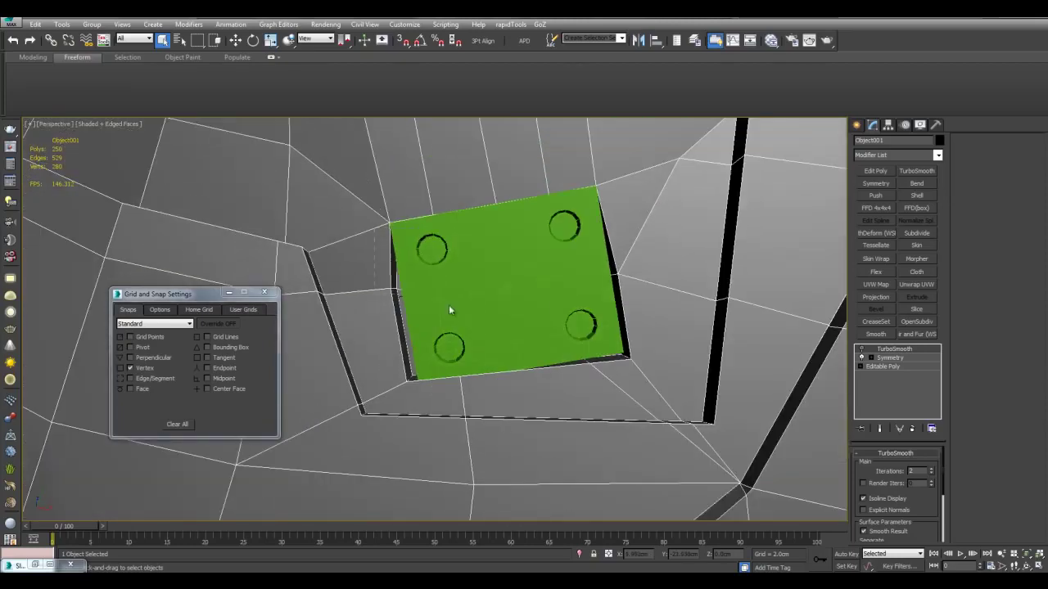
# - Isolate the grid helper together with the surrounding mesh and examine the grid's position inside the recess
pyautogui.moveTo(450, 311); pyautogui.dragTo(584, 432)
pyautogui.keyDown('alt'); pyautogui.click(550, 328); pyautogui.keyUp('alt')
pyautogui.keyDown('alt'); pyautogui.click(648, 327); pyautogui.keyUp('alt')
pyautogui.keyDown('alt'); pyautogui.moveTo(648, 328); pyautogui.dragTo(728, 300, button='middle'); pyautogui.keyUp('alt')
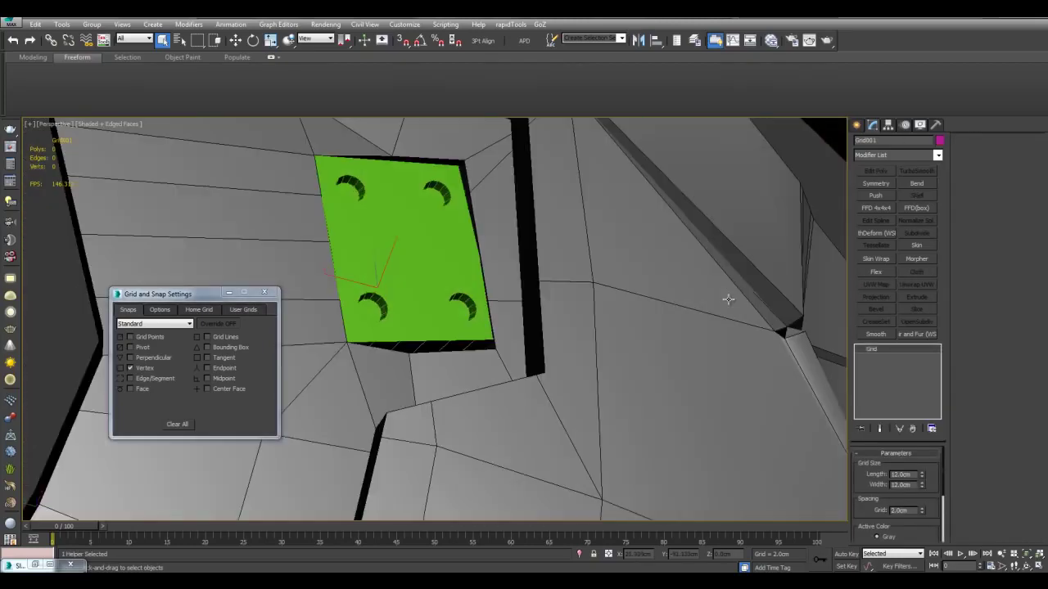
pyautogui.moveTo(555, 258); pyautogui.dragTo(549, 341, button='middle')
pyautogui.scroll(5, 549, 346)
pyautogui.scroll(-3, 562, 338)
pyautogui.keyDown('ctrl'); pyautogui.click(508, 275); pyautogui.keyUp('ctrl')
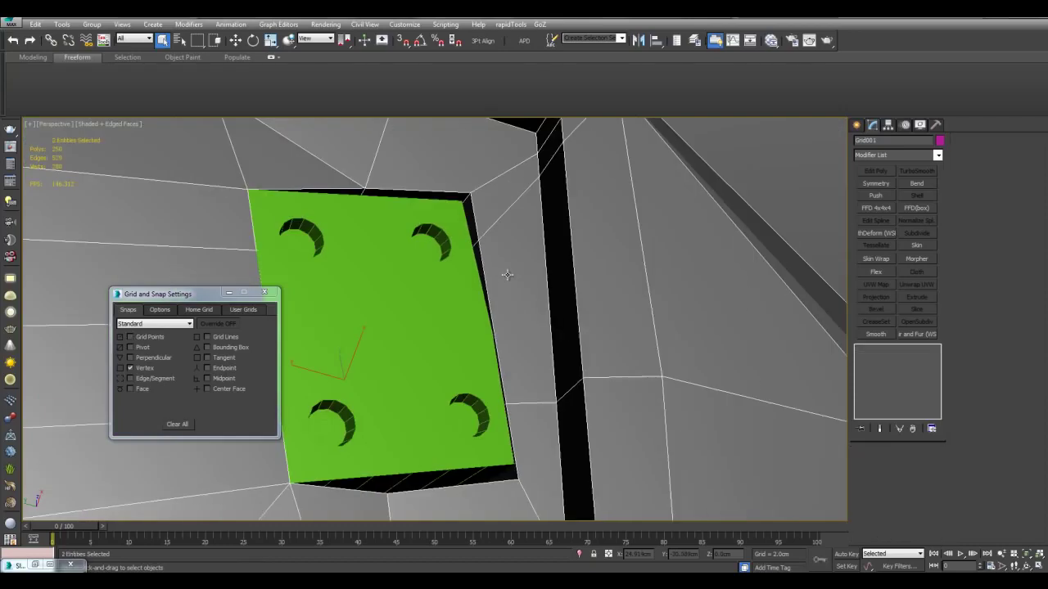
pyautogui.hotkey('alt', 'q')
pyautogui.keyDown('alt'); pyautogui.click(422, 245); pyautogui.keyUp('alt')
pyautogui.scroll(6, 484, 290)
pyautogui.moveTo(403, 236); pyautogui.dragTo(521, 281, button='middle')
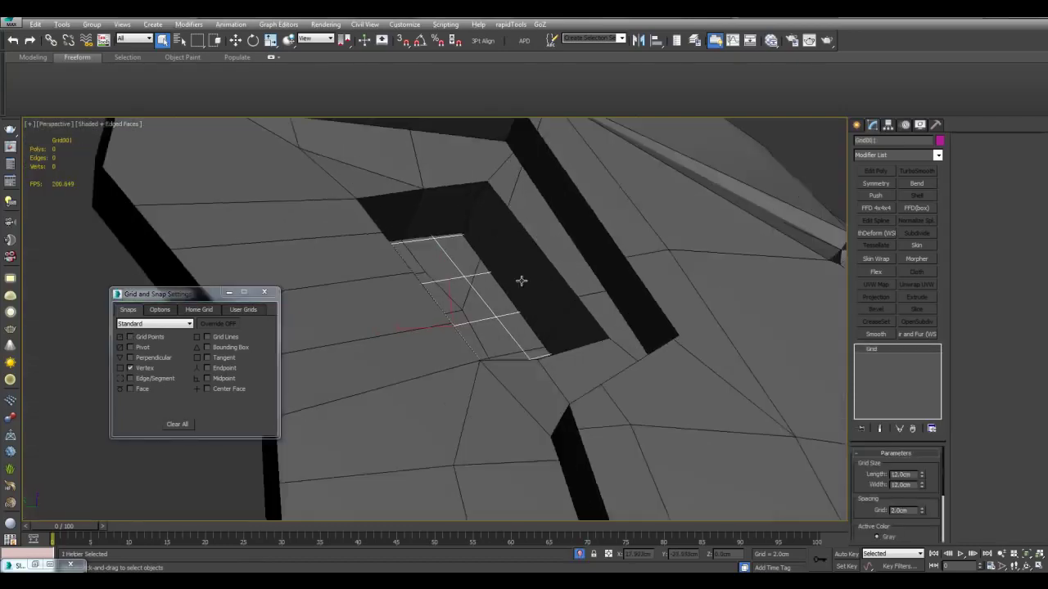
pyautogui.scroll(3, 522, 280)
pyautogui.press('y')
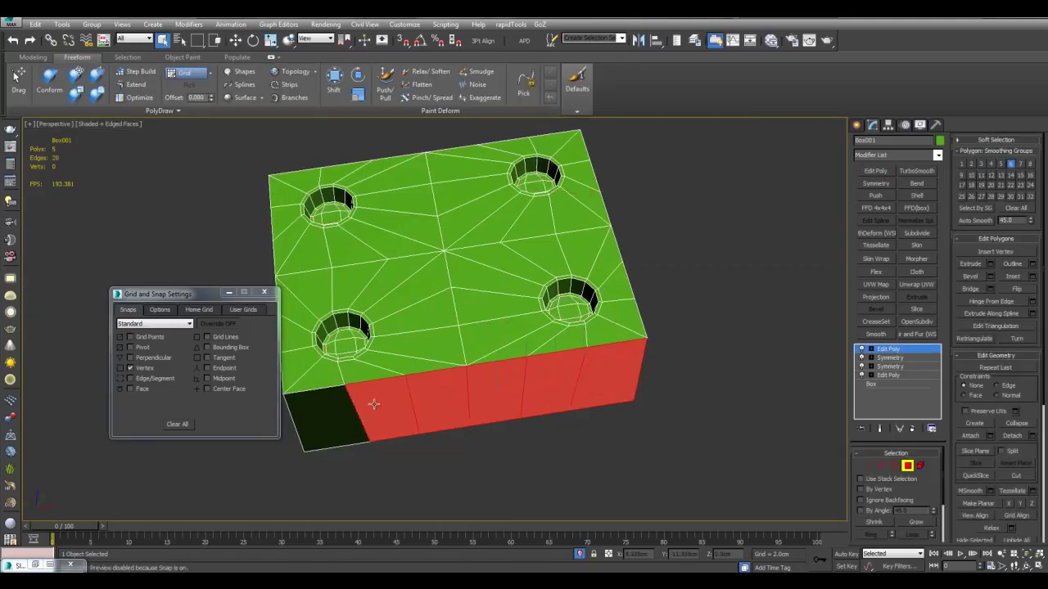
# - Align the selected polygons of the box's front side to the grid, and leave the polygon level and the isolated view
pyautogui.keyDown('alt'); pyautogui.moveTo(641, 339); pyautogui.dragTo(646, 399, button='middle'); pyautogui.keyUp('alt')
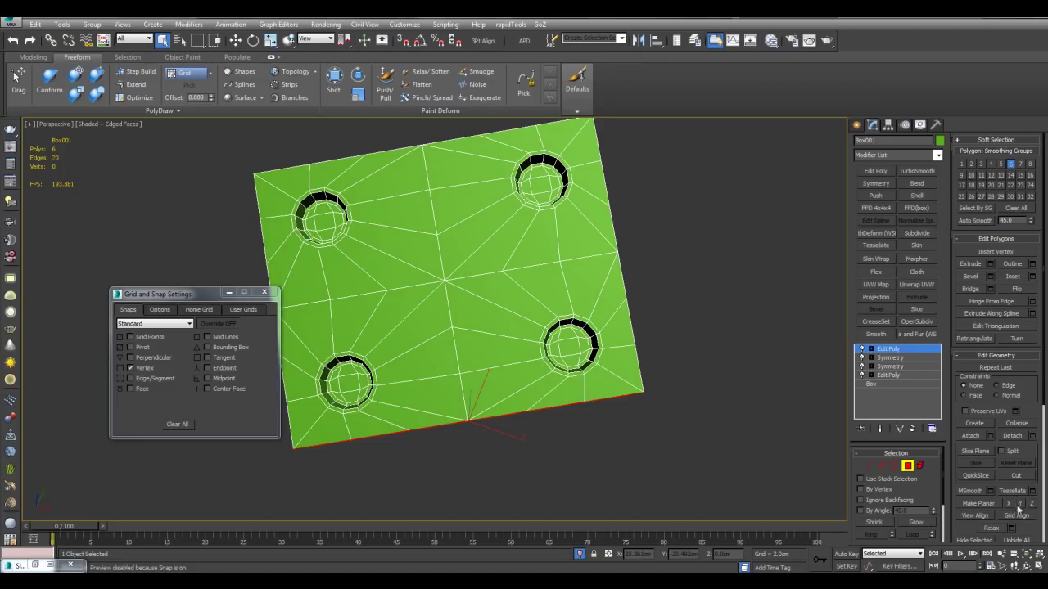
pyautogui.scroll(-3, 769, 392)
pyautogui.press('4')
pyautogui.hotkey('alt', 'q')
pyautogui.keyDown('alt'); pyautogui.moveTo(768, 398); pyautogui.dragTo(625, 334, button='middle'); pyautogui.keyUp('alt')
pyautogui.moveTo(693, 322); pyautogui.dragTo(610, 337, button='middle')
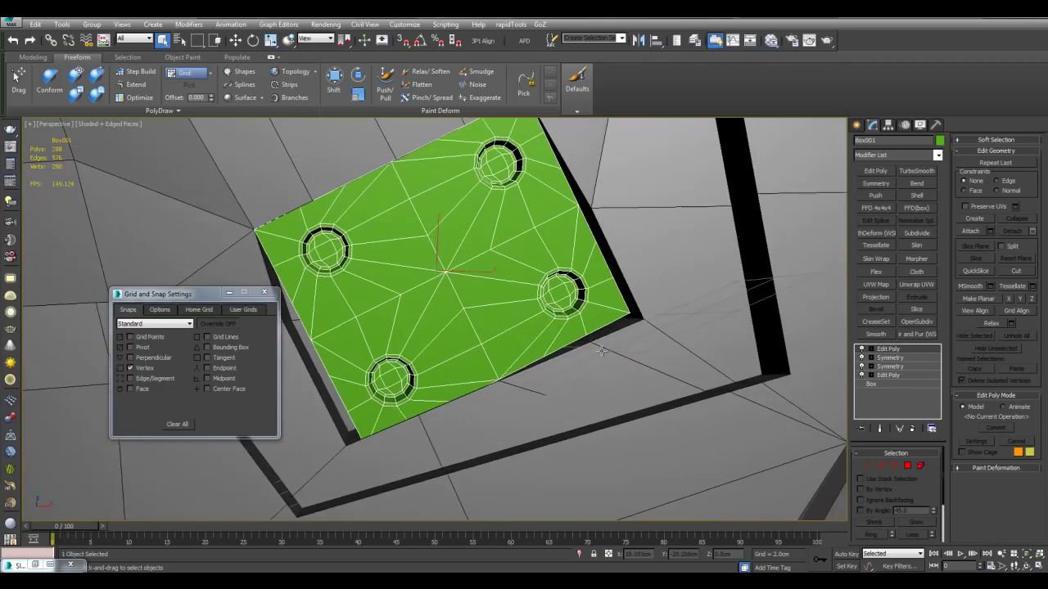
# - Isolate the box with the grid helper and position the grid on the plane of the box's front side
pyautogui.click(601, 352)
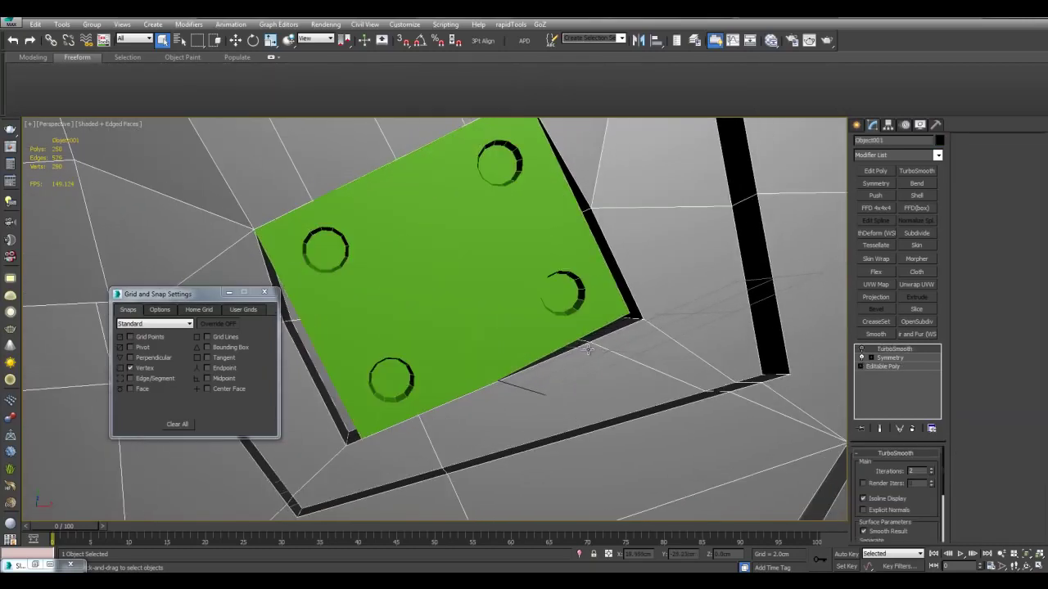
pyautogui.click(588, 347)
pyautogui.keyDown('ctrl'); pyautogui.click(512, 307); pyautogui.keyUp('ctrl')
pyautogui.hotkey('alt', 'q')
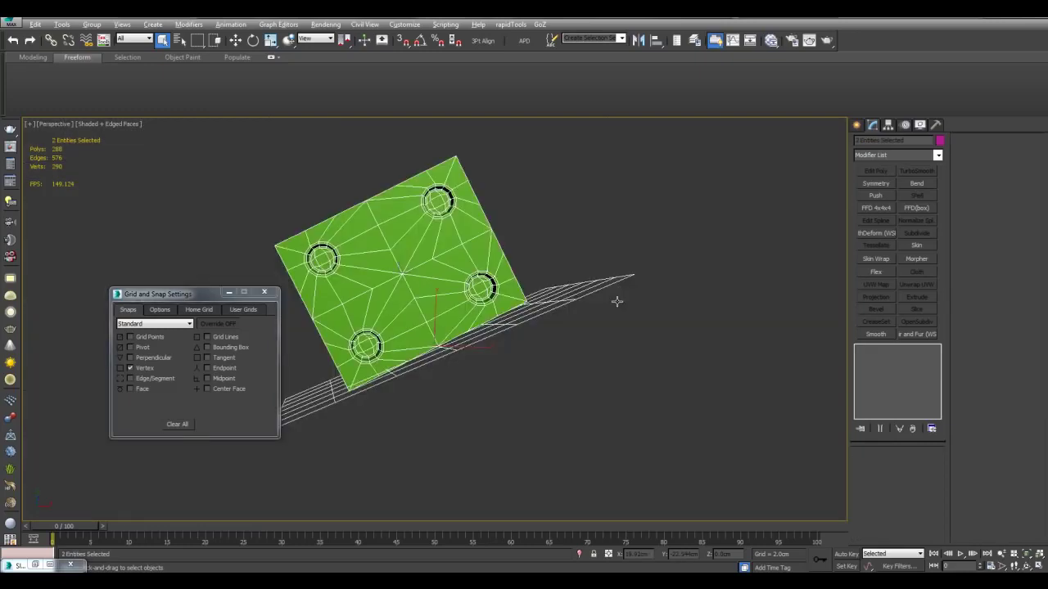
pyautogui.keyDown('alt'); pyautogui.moveTo(618, 300); pyautogui.dragTo(587, 321, button='middle'); pyautogui.keyUp('alt')
pyautogui.moveTo(580, 288); pyautogui.dragTo(583, 293)
pyautogui.moveTo(583, 293)
pyautogui.keyDown('alt'); pyautogui.mouseDown(button='middle')
pyautogui.moveTo(534, 285)
pyautogui.moveTo(600, 284)
pyautogui.mouseUp(button='middle'); pyautogui.keyUp('alt')
pyautogui.scroll(3, 600, 286)
pyautogui.press('y')
pyautogui.moveTo(517, 294); pyautogui.dragTo(515, 311)
pyautogui.press('w')
pyautogui.keyDown('alt'); pyautogui.moveTo(516, 311); pyautogui.dragTo(538, 307, button='middle'); pyautogui.keyUp('alt')
pyautogui.press('q')
# - Isolate the surrounding mesh, align the three polygons of the recess's front wall to the grid, and end the isolation
pyautogui.hotkey('alt', 'q')
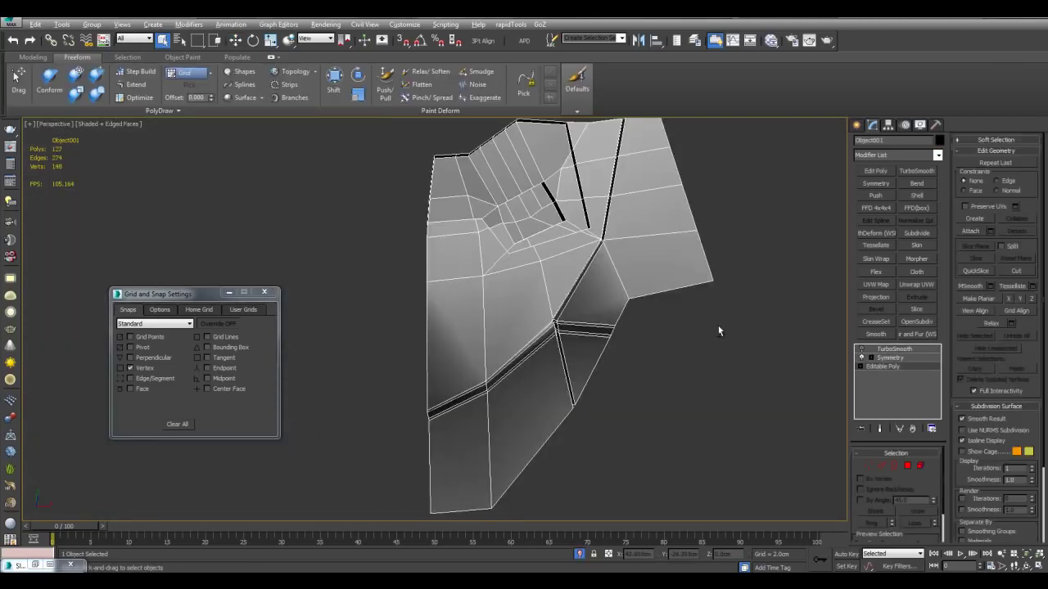
pyautogui.keyDown('alt'); pyautogui.moveTo(634, 314); pyautogui.dragTo(532, 327, button='middle'); pyautogui.keyUp('alt')
pyautogui.scroll(4, 507, 320)
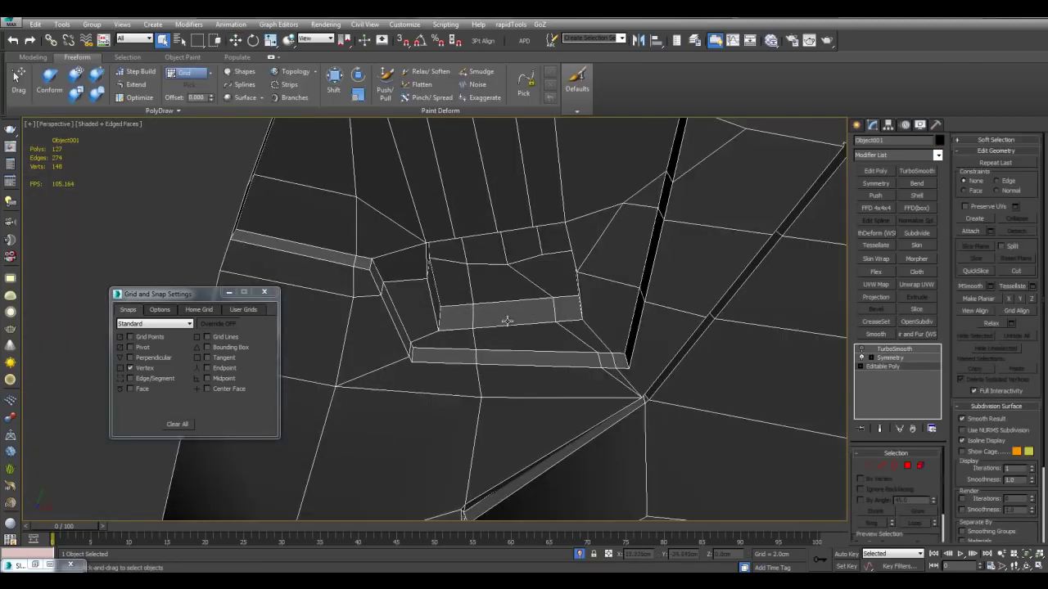
pyautogui.scroll(2, 491, 315)
pyautogui.press('4')
pyautogui.click(473, 311)
pyautogui.keyDown('ctrl'); pyautogui.click(591, 299); pyautogui.keyUp('ctrl')
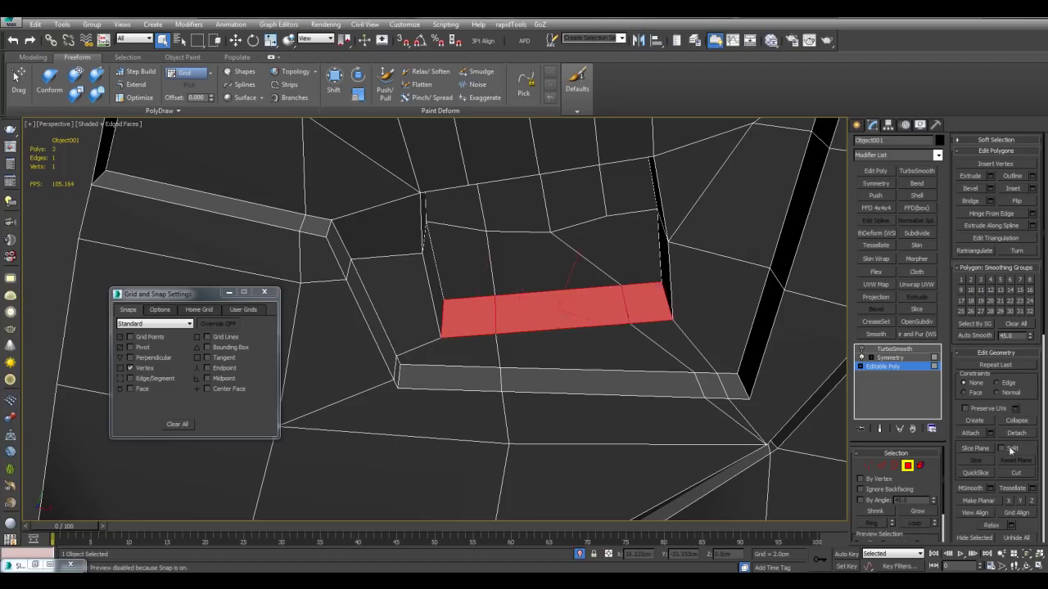
pyautogui.scroll(-3, 643, 404)
pyautogui.press('4')
pyautogui.moveTo(651, 403); pyautogui.dragTo(619, 312, button='middle')
pyautogui.hotkey('alt', 'q')
pyautogui.scroll(-3, 619, 312)
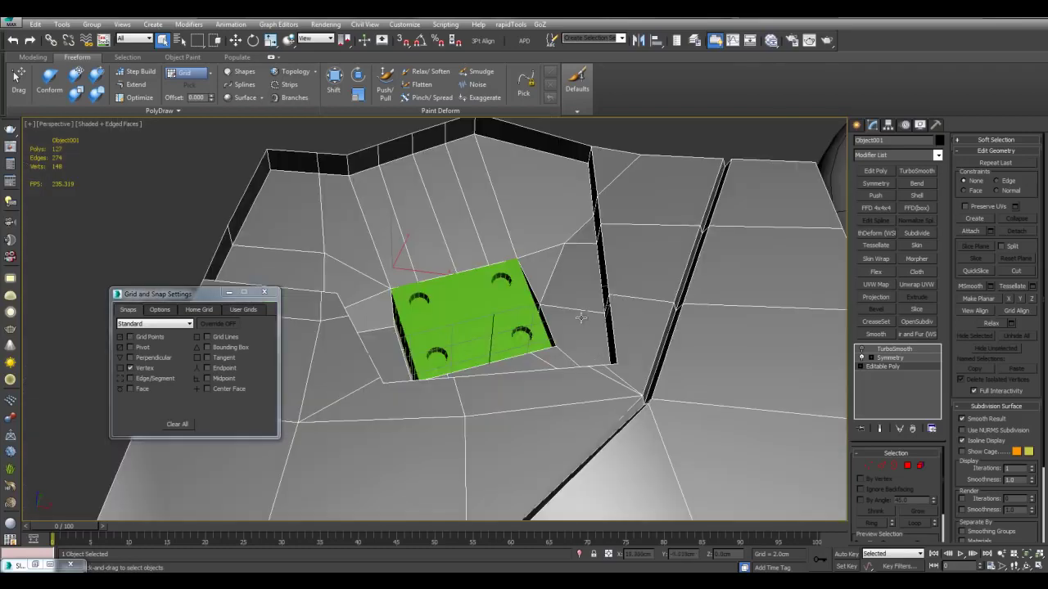
# - Select the grid helper and reposition it flat on the box's top face
pyautogui.click(558, 300)
pyautogui.keyDown('alt'); pyautogui.moveTo(557, 301); pyautogui.dragTo(558, 357, button='middle'); pyautogui.keyUp('alt')
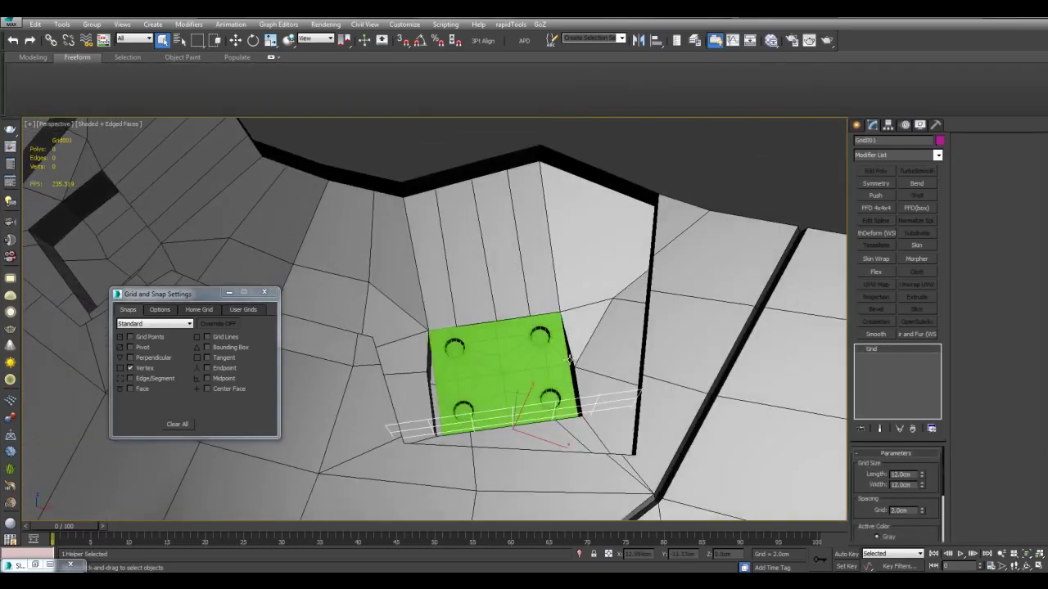
pyautogui.scroll(-3, 558, 357)
pyautogui.moveTo(520, 304)
pyautogui.mouseDown(button='middle')
pyautogui.moveTo(537, 288)
pyautogui.moveTo(541, 305)
pyautogui.mouseUp(button='middle')
pyautogui.scroll(3, 539, 306)
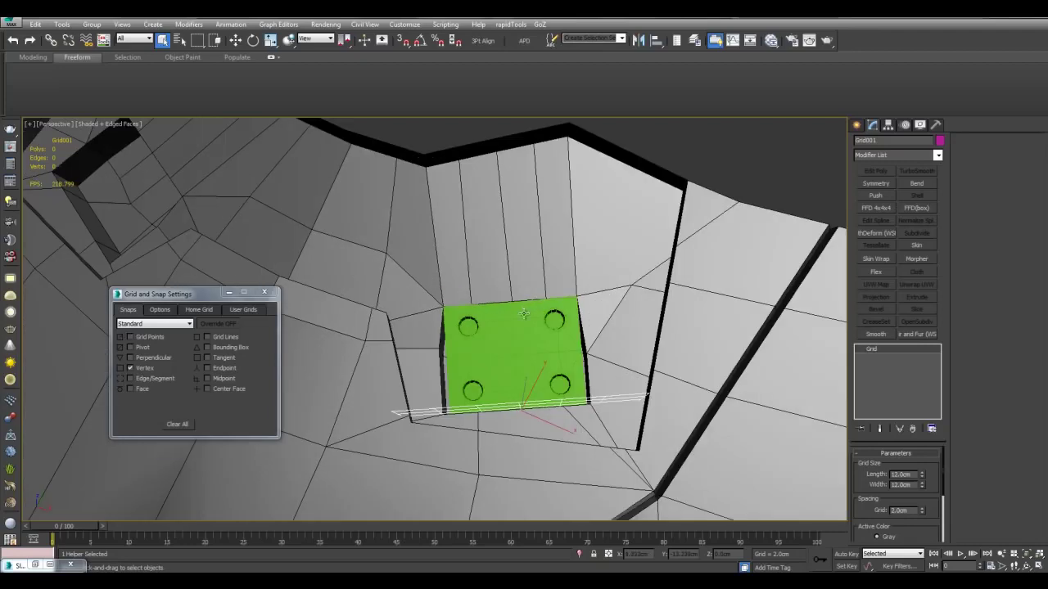
pyautogui.scroll(-3, 524, 322)
pyautogui.scroll(3, 492, 348)
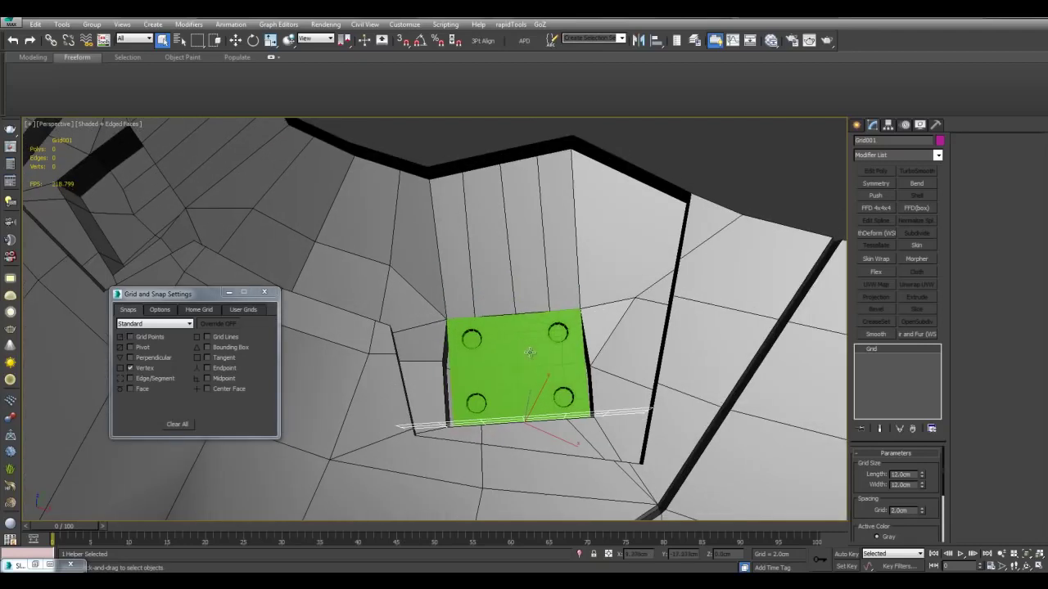
pyautogui.moveTo(520, 366); pyautogui.dragTo(601, 352)
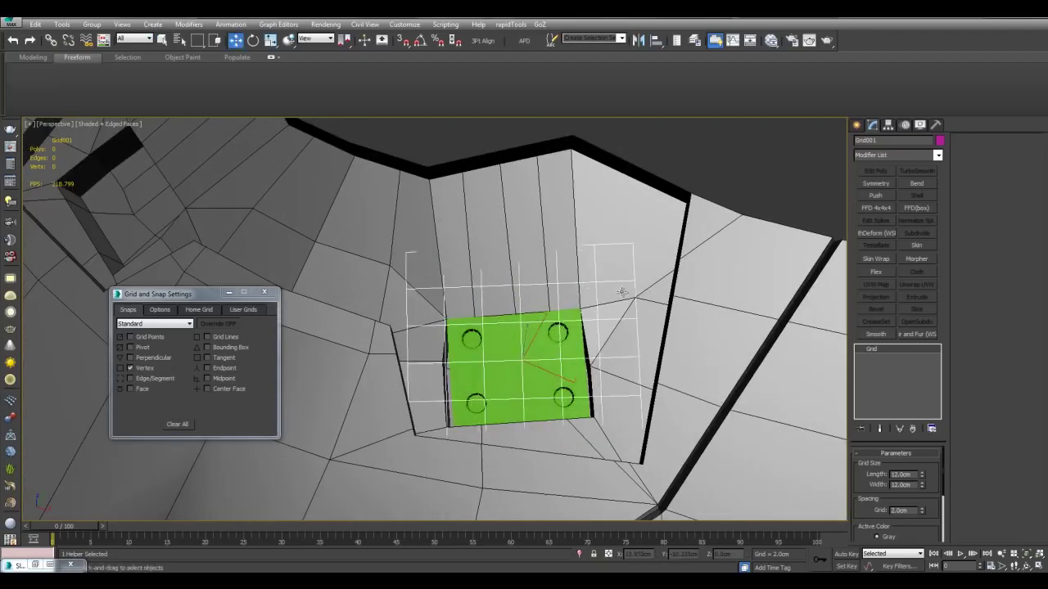
# - Select the panel's polygons surrounding the green box and align them to the grid on the box's top face
pyautogui.click(624, 289)
pyautogui.click(891, 367)
pyautogui.press('4')
pyautogui.click(616, 286)
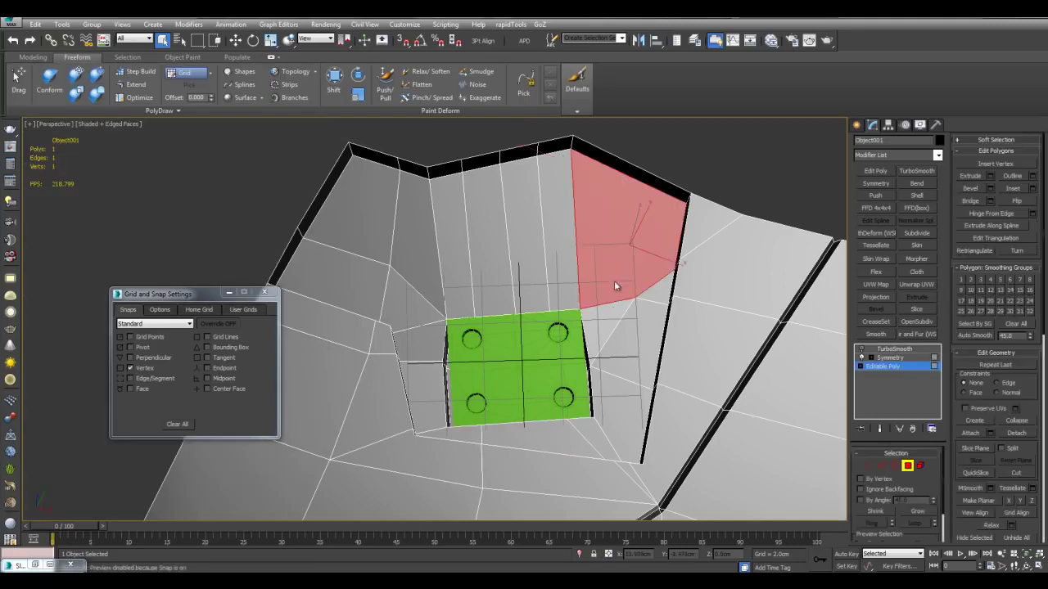
pyautogui.keyDown('ctrl'); pyautogui.moveTo(618, 286); pyautogui.dragTo(635, 383); pyautogui.keyUp('ctrl')
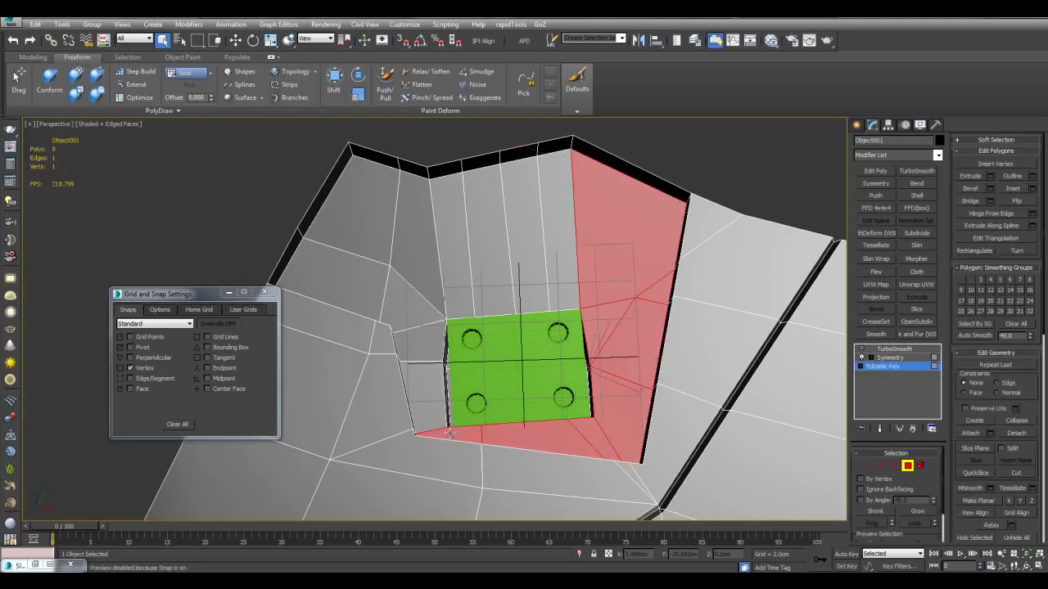
pyautogui.keyDown('ctrl'); pyautogui.moveTo(579, 275); pyautogui.dragTo(591, 275); pyautogui.keyUp('ctrl')
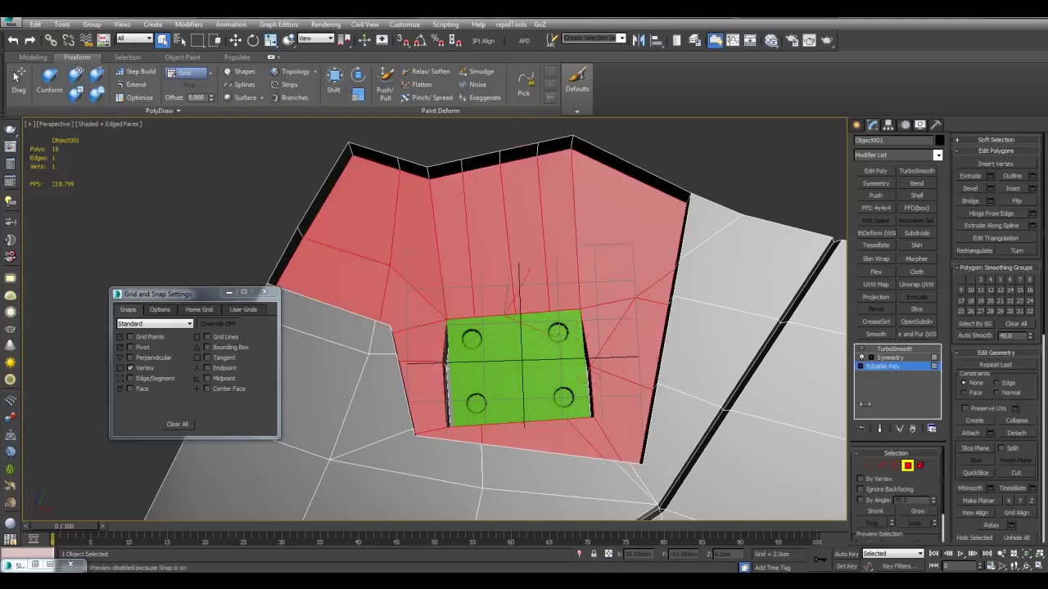
pyautogui.keyDown('alt'); pyautogui.moveTo(561, 235); pyautogui.dragTo(578, 218, button='middle'); pyautogui.keyUp('alt')
# - Delete the side polygons along the outer rim of the aligned panel and select an edge of its open border
pyautogui.click(577, 160)
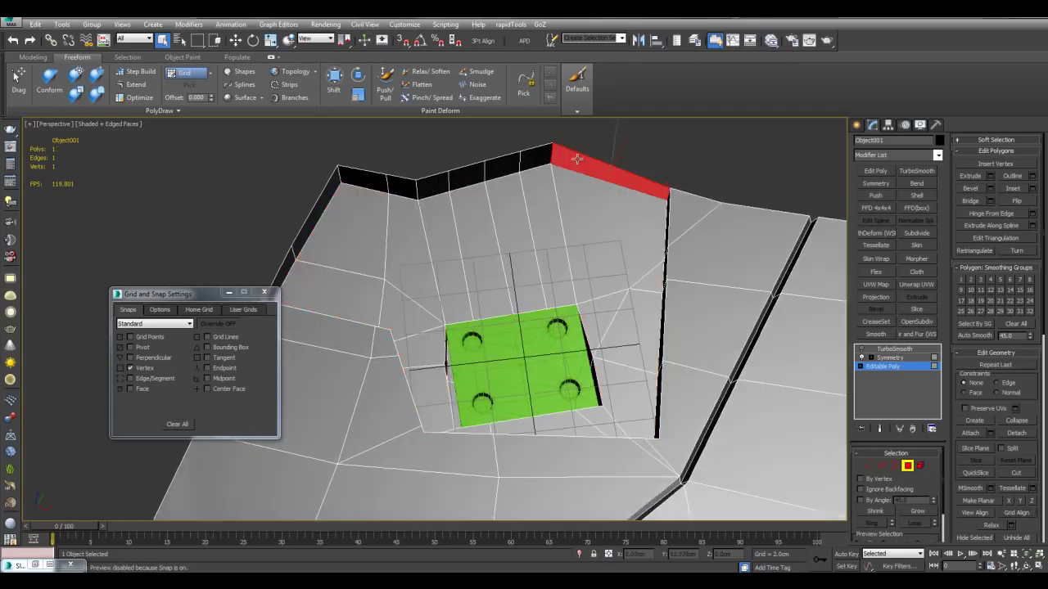
pyautogui.click(289, 259)
pyautogui.press('Delete')
pyautogui.moveTo(289, 259); pyautogui.dragTo(295, 258, button='middle')
pyautogui.press('2')
pyautogui.click(317, 216)
# - Detach the polygon at the lower side of the front panel as a clone into a separate object
pyautogui.keyDown('alt'); pyautogui.moveTo(626, 239); pyautogui.dragTo(585, 316, button='middle'); pyautogui.keyUp('alt')
pyautogui.scroll(5, 606, 254)
pyautogui.press('1')
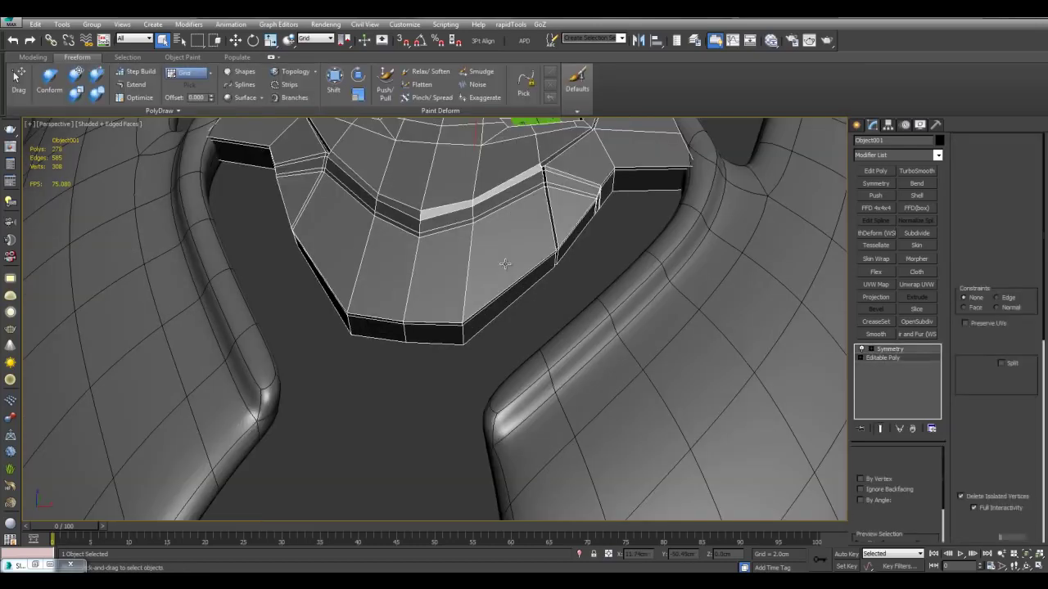
pyautogui.press('4')
pyautogui.click(421, 256)
pyautogui.keyDown('ctrl'); pyautogui.click(536, 270); pyautogui.keyUp('ctrl')
pyautogui.hotkey('alt', 'd')
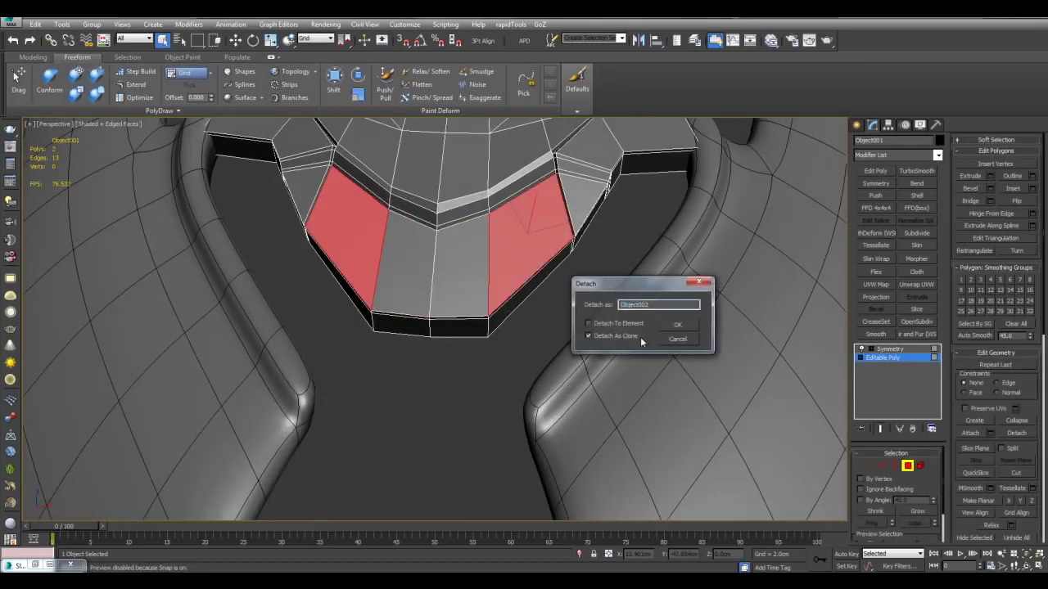
pyautogui.press('Return')
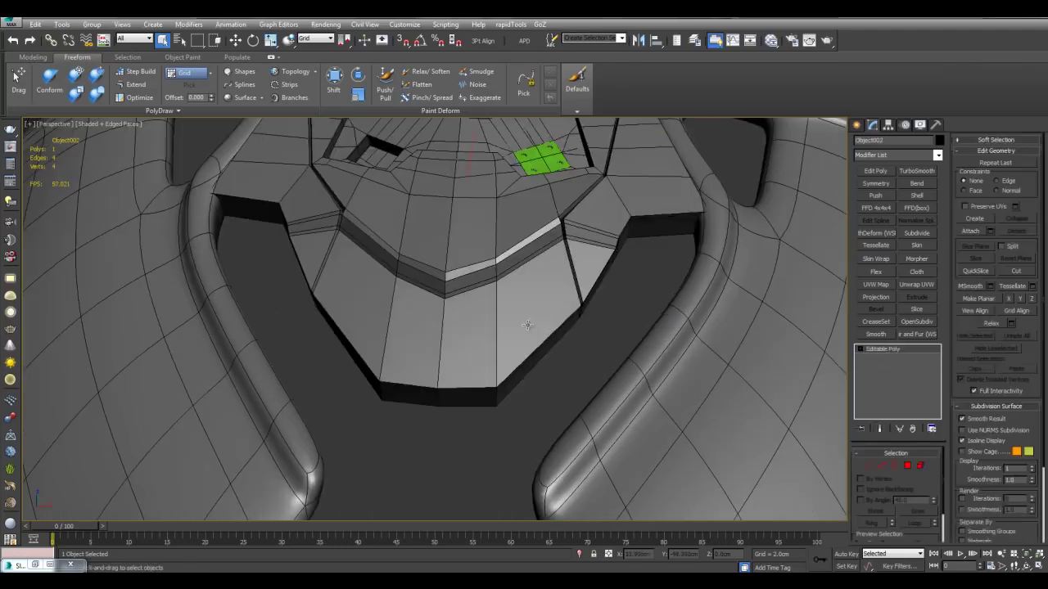
# - Reshape the cloned polygon with the Shift brush so it spans the gap between the front panel and the curved body
pyautogui.press('1')
pyautogui.scroll(-3, 527, 325)
pyautogui.moveTo(553, 314)
pyautogui.keyDown('alt'); pyautogui.mouseDown(button='middle')
pyautogui.moveTo(549, 292)
pyautogui.moveTo(517, 292)
pyautogui.moveTo(542, 248)
pyautogui.mouseUp(button='middle'); pyautogui.keyUp('alt')
pyautogui.hotkey('shift', 's')
pyautogui.scroll(3, 543, 248)
pyautogui.moveTo(586, 222); pyautogui.dragTo(601, 269)
pyautogui.moveTo(503, 311)
pyautogui.mouseDown()
pyautogui.moveTo(503, 366)
pyautogui.moveTo(502, 334)
pyautogui.mouseUp()
pyautogui.moveTo(516, 348); pyautogui.dragTo(519, 405)
pyautogui.scroll(-3, 514, 254)
pyautogui.moveTo(568, 275); pyautogui.dragTo(593, 301)
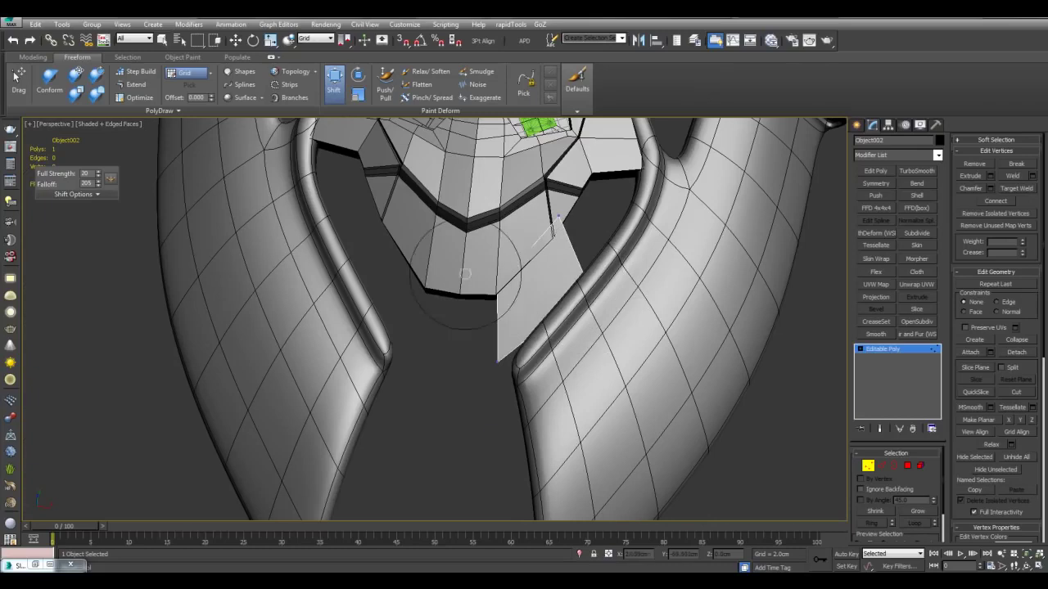
pyautogui.moveTo(567, 226); pyautogui.dragTo(567, 237)
pyautogui.moveTo(583, 226); pyautogui.dragTo(548, 238, button='middle')
pyautogui.scroll(3, 548, 238)
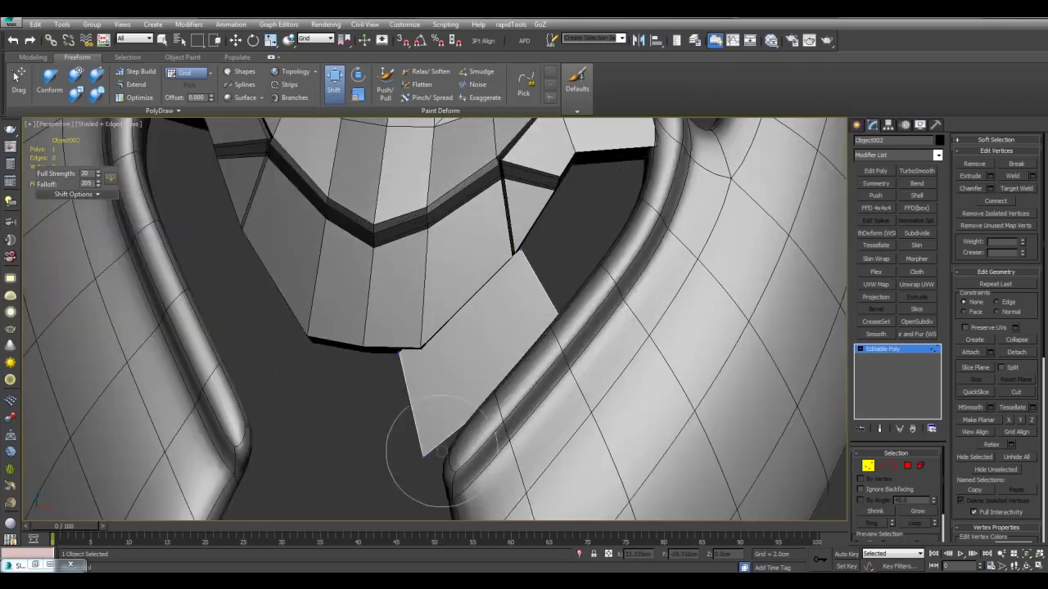
pyautogui.moveTo(434, 450); pyautogui.dragTo(457, 454)
pyautogui.moveTo(454, 453); pyautogui.dragTo(439, 344, button='middle')
pyautogui.scroll(-3, 439, 344)
pyautogui.keyDown('alt'); pyautogui.moveTo(497, 304); pyautogui.dragTo(541, 308, button='middle'); pyautogui.keyUp('alt')
# - Subdivide the cloned polygon once with MSmooth and shift its vertices to follow the gap
pyautogui.click(978, 409)
pyautogui.scroll(3, 524, 287)
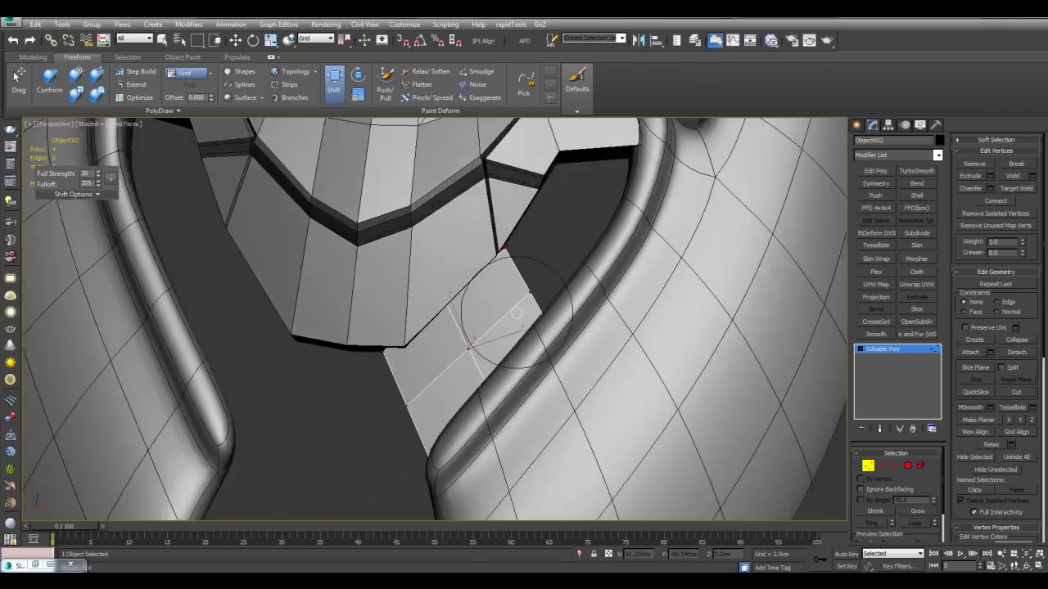
pyautogui.scroll(3, 491, 295)
pyautogui.scroll(-6, 488, 328)
pyautogui.scroll(3, 490, 286)
pyautogui.moveTo(489, 311)
pyautogui.mouseDown()
pyautogui.moveTo(485, 253)
pyautogui.moveTo(519, 272)
pyautogui.moveTo(561, 274)
pyautogui.moveTo(556, 309)
pyautogui.moveTo(562, 300)
pyautogui.mouseUp()
pyautogui.scroll(3, 554, 280)
# - Subdivide the filler strip a second time with MSmooth and check its fit against the panel's lower corner
pyautogui.scroll(-5, 598, 301)
pyautogui.moveTo(601, 303)
pyautogui.keyDown('alt'); pyautogui.mouseDown(button='middle')
pyautogui.moveTo(628, 256)
pyautogui.moveTo(611, 291)
pyautogui.mouseUp(button='middle'); pyautogui.keyUp('alt')
pyautogui.scroll(3, 610, 292)
pyautogui.click(972, 411)
pyautogui.moveTo(574, 321); pyautogui.dragTo(575, 315, button='middle')
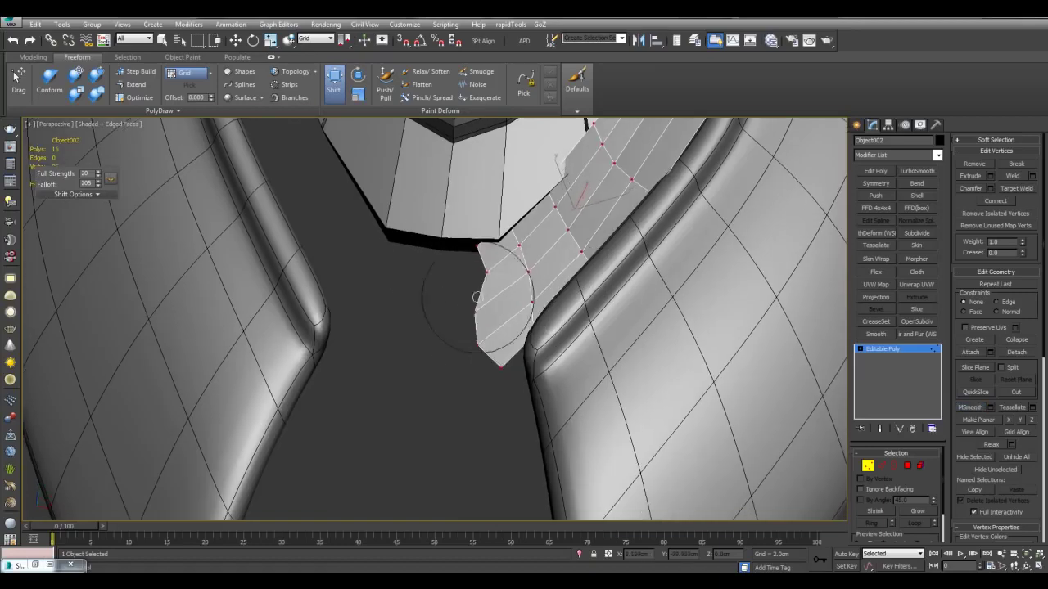
pyautogui.scroll(5, 483, 358)
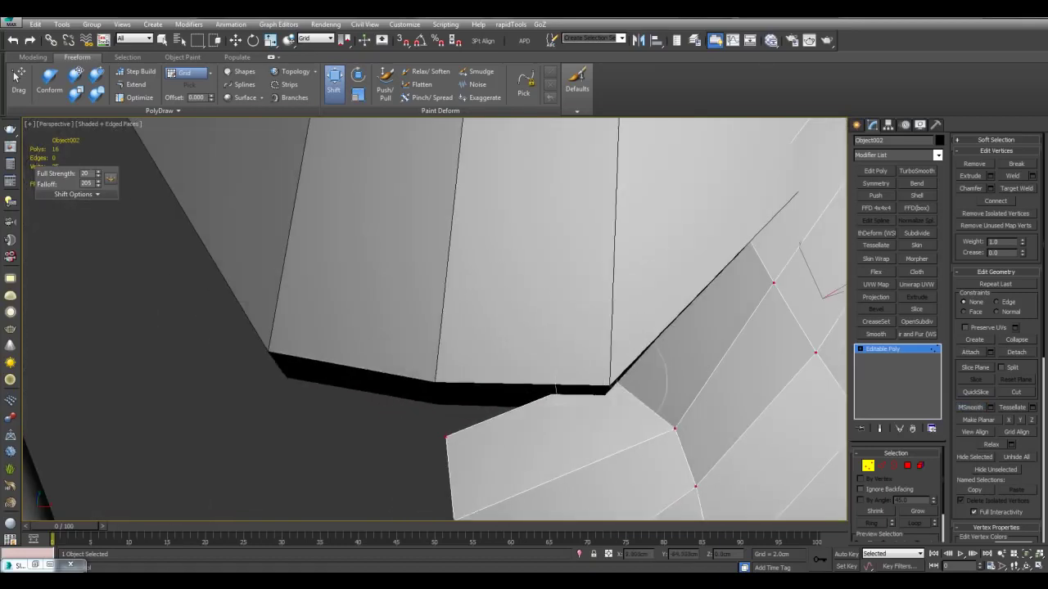
pyautogui.scroll(-5, 679, 424)
# - Extrude the filler strip's lower end edge downward between the two curved bodies
pyautogui.press('2')
pyautogui.click(467, 370)
pyautogui.moveTo(480, 373); pyautogui.dragTo(486, 260, button='middle')
pyautogui.scroll(-3, 485, 264)
pyautogui.keyDown('shift'); pyautogui.moveTo(475, 271); pyautogui.dragTo(481, 433); pyautogui.keyUp('shift')
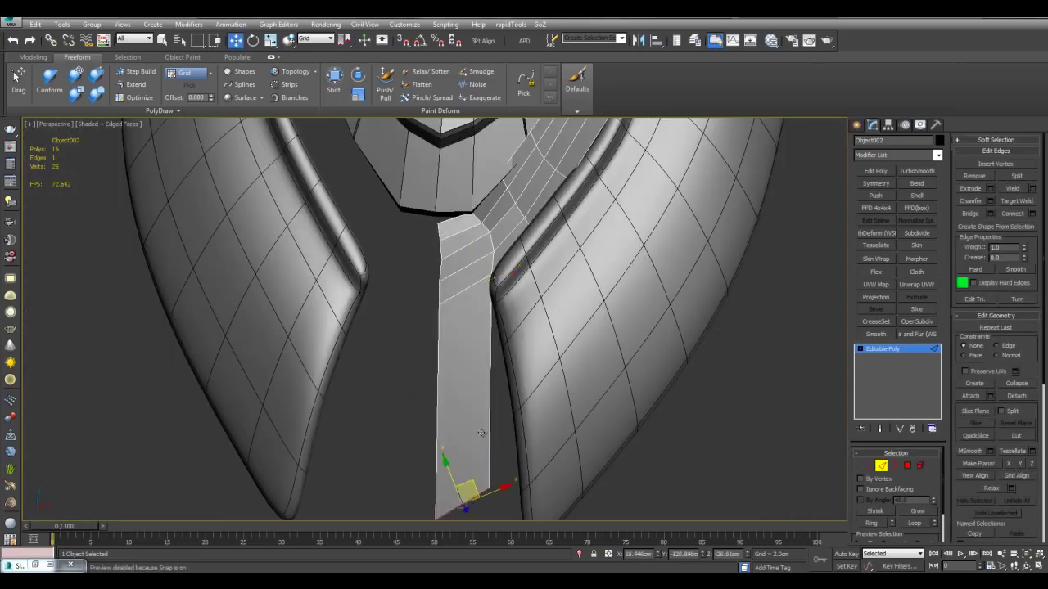
pyautogui.scroll(-3, 481, 433)
# - Connect the long side edges of the strip's new lower polygon with four crosswise edges
pyautogui.press('q')
pyautogui.moveTo(414, 354); pyautogui.dragTo(508, 358)
pyautogui.hotkey('ctrl', 'shift', 'e')
pyautogui.rightClick(715, 314)
pyautogui.click(648, 361)
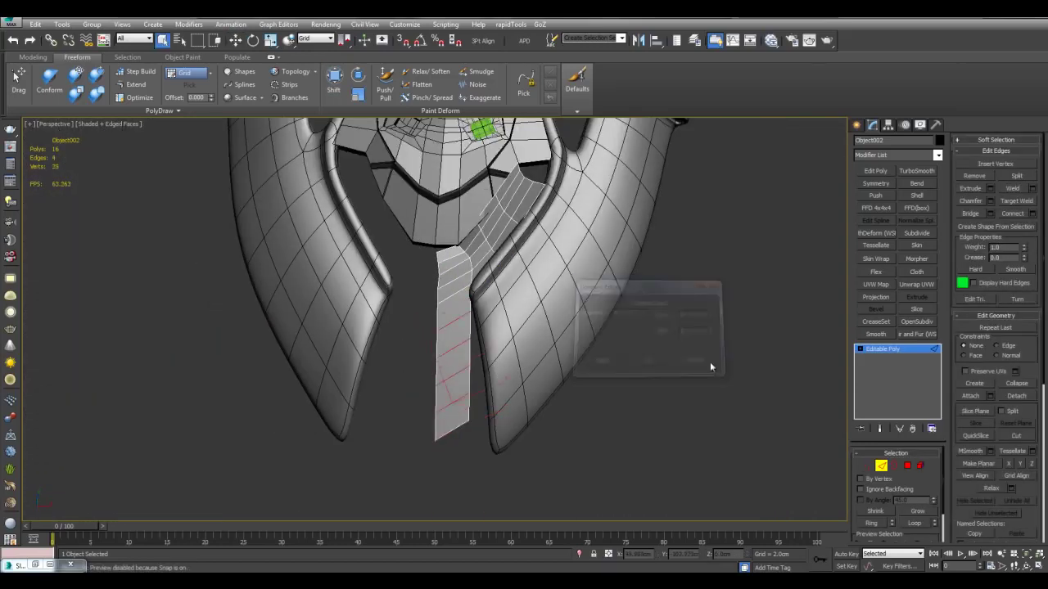
# - Bend the strip's lower extension with the Shift brush in side view to follow the curved body's profile
pyautogui.press('1')
pyautogui.click(334, 82)
pyautogui.scroll(4, 491, 327)
pyautogui.keyDown('alt'); pyautogui.moveTo(510, 313); pyautogui.dragTo(622, 270, button='middle'); pyautogui.keyUp('alt')
pyautogui.moveTo(642, 287); pyautogui.dragTo(666, 270)
pyautogui.keyDown('alt'); pyautogui.moveTo(667, 269); pyautogui.dragTo(585, 303, button='middle'); pyautogui.keyUp('alt')
pyautogui.moveTo(583, 299)
pyautogui.mouseDown()
pyautogui.moveTo(590, 275)
pyautogui.moveTo(550, 249)
pyautogui.mouseUp()
# - Turn off the TurboSmooth display of the curved body and reselect the filler strip
pyautogui.press('q')
pyautogui.press('1')
pyautogui.click(652, 253)
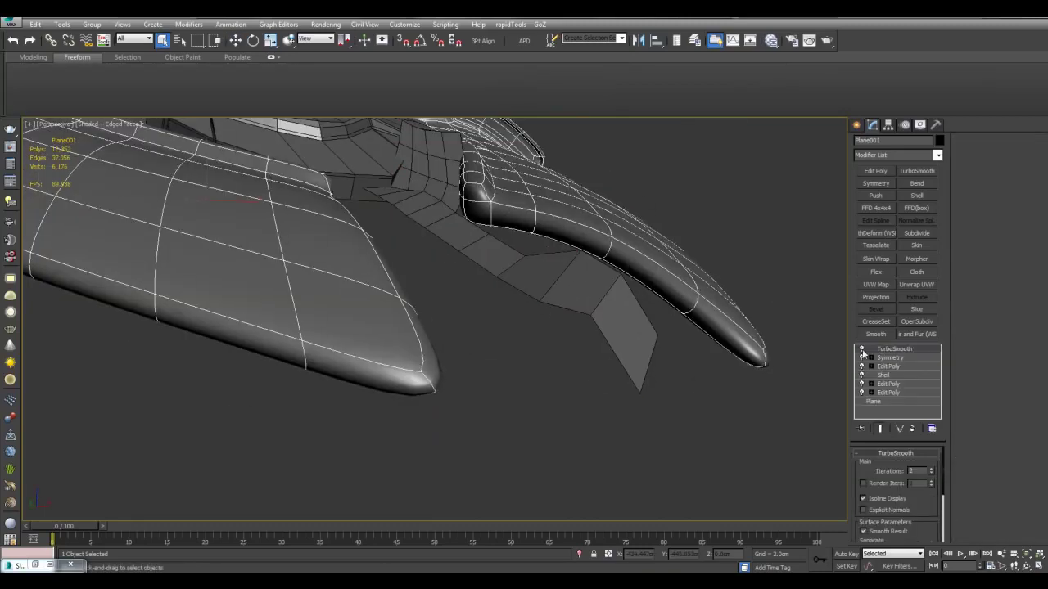
pyautogui.click(861, 351)
pyautogui.click(630, 328)
# - Shift the vertices of the strip's lower segments onto the unsmoothed body's inner edge
pyautogui.click(334, 83)
pyautogui.scroll(3, 589, 255)
pyautogui.moveTo(590, 255); pyautogui.dragTo(489, 311, button='middle')
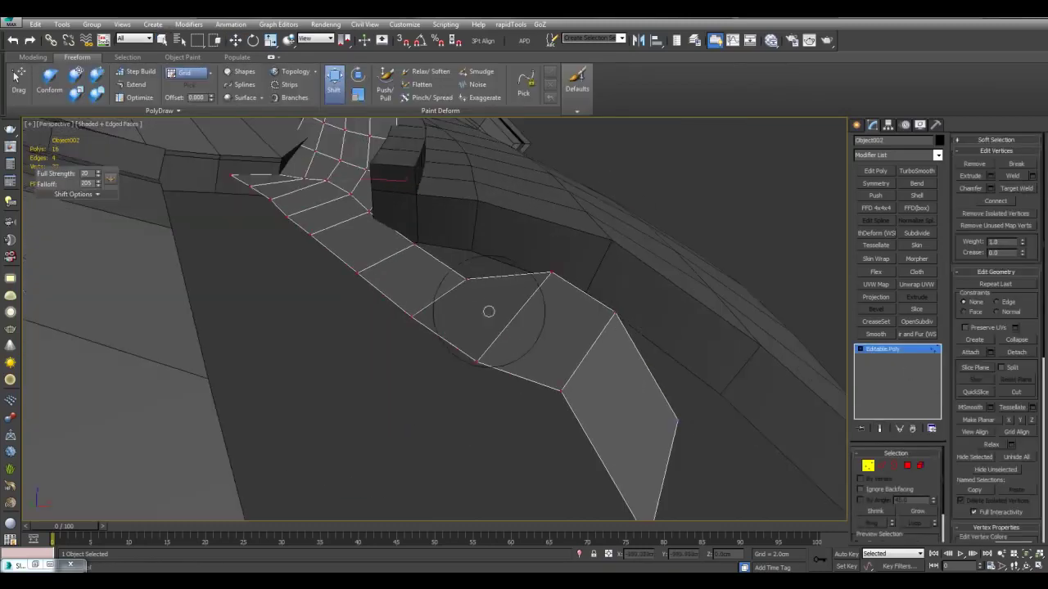
pyautogui.moveTo(478, 261); pyautogui.dragTo(495, 249)
pyautogui.moveTo(553, 279); pyautogui.dragTo(569, 271)
pyautogui.moveTo(568, 271)
pyautogui.keyDown('alt'); pyautogui.mouseDown(button='middle')
pyautogui.moveTo(515, 281)
pyautogui.moveTo(473, 383)
pyautogui.mouseUp(button='middle'); pyautogui.keyUp('alt')
pyautogui.moveTo(473, 387); pyautogui.dragTo(464, 402)
pyautogui.moveTo(455, 334); pyautogui.dragTo(468, 334)
# - Refine the strip's outer vertices with the Shift brush along the body's edge just below its inner corner
pyautogui.moveTo(471, 334)
pyautogui.keyDown('alt'); pyautogui.mouseDown(button='middle')
pyautogui.moveTo(491, 258)
pyautogui.moveTo(510, 417)
pyautogui.moveTo(475, 328)
pyautogui.mouseUp(button='middle'); pyautogui.keyUp('alt')
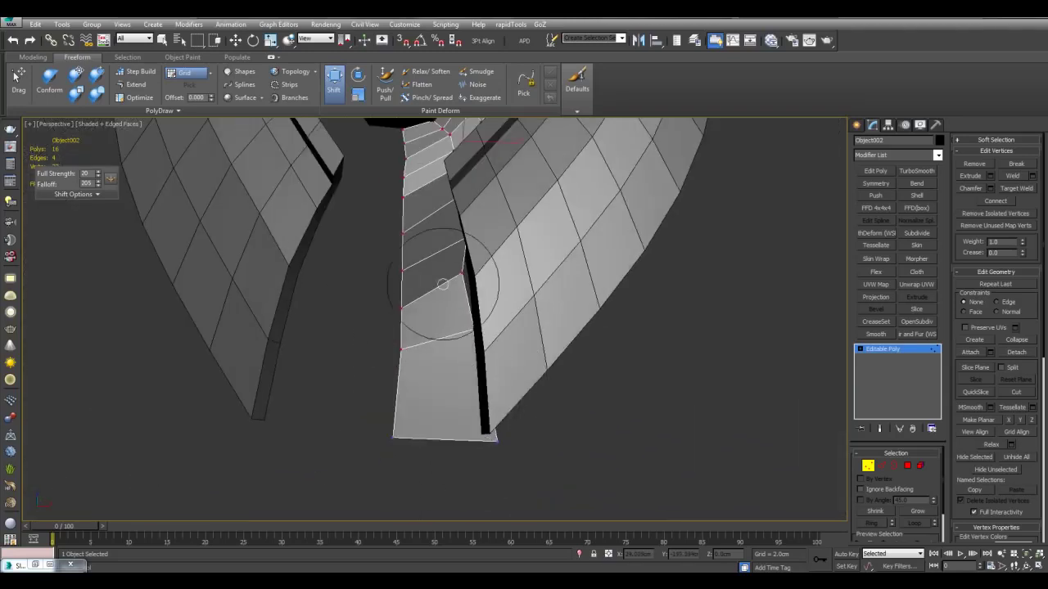
pyautogui.moveTo(443, 284); pyautogui.dragTo(455, 292)
pyautogui.scroll(3, 466, 260)
pyautogui.moveTo(467, 260); pyautogui.dragTo(511, 366, button='middle')
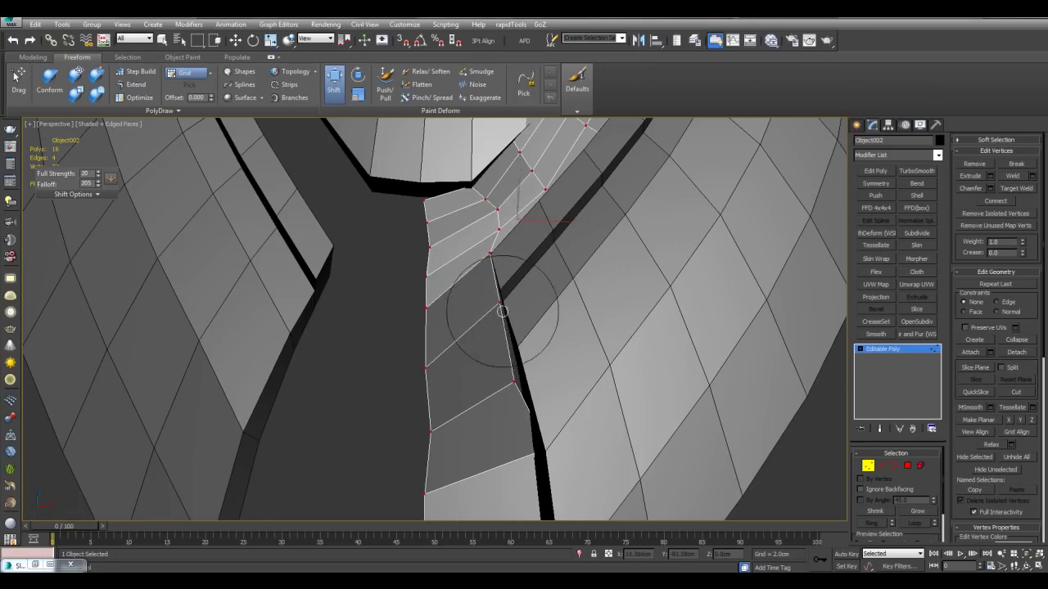
pyautogui.moveTo(502, 311); pyautogui.dragTo(509, 310)
pyautogui.moveTo(555, 308); pyautogui.dragTo(546, 372, button='middle')
# - Leave the vertex level, mirror the filler strip with a Symmetry modifier, and deselect it
pyautogui.scroll(-4, 547, 371)
pyautogui.press('w')
pyautogui.press('1')
pyautogui.press('q')
pyautogui.click(885, 185)
pyautogui.click(688, 305)
pyautogui.keyDown('alt'); pyautogui.moveTo(614, 271); pyautogui.dragTo(613, 244, button='middle'); pyautogui.keyUp('alt')
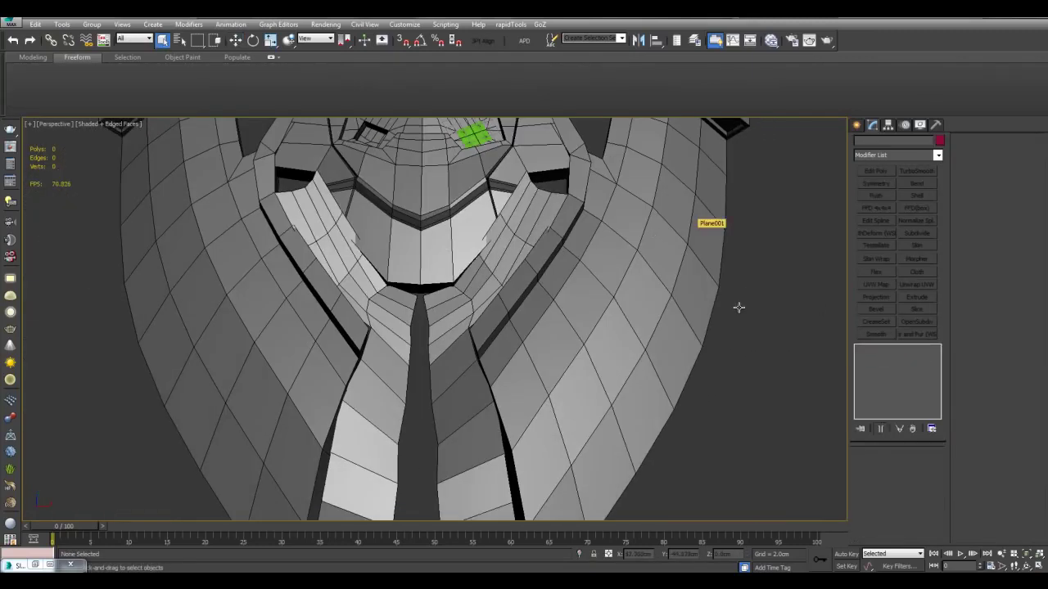
pyautogui.moveTo(754, 310); pyautogui.dragTo(752, 312, button='middle')
pyautogui.moveTo(613, 317); pyautogui.dragTo(624, 325, button='middle')
# - Isolate the filler strip and enter the edge level of its Editable Poly
pyautogui.scroll(4, 624, 325)
pyautogui.click(537, 282)
pyautogui.keyDown('alt'); pyautogui.moveTo(556, 307); pyautogui.dragTo(499, 267, button='middle'); pyautogui.keyUp('alt')
pyautogui.click(875, 358)
pyautogui.hotkey('alt', 'q')
pyautogui.scroll(4, 494, 238)
pyautogui.press('2')
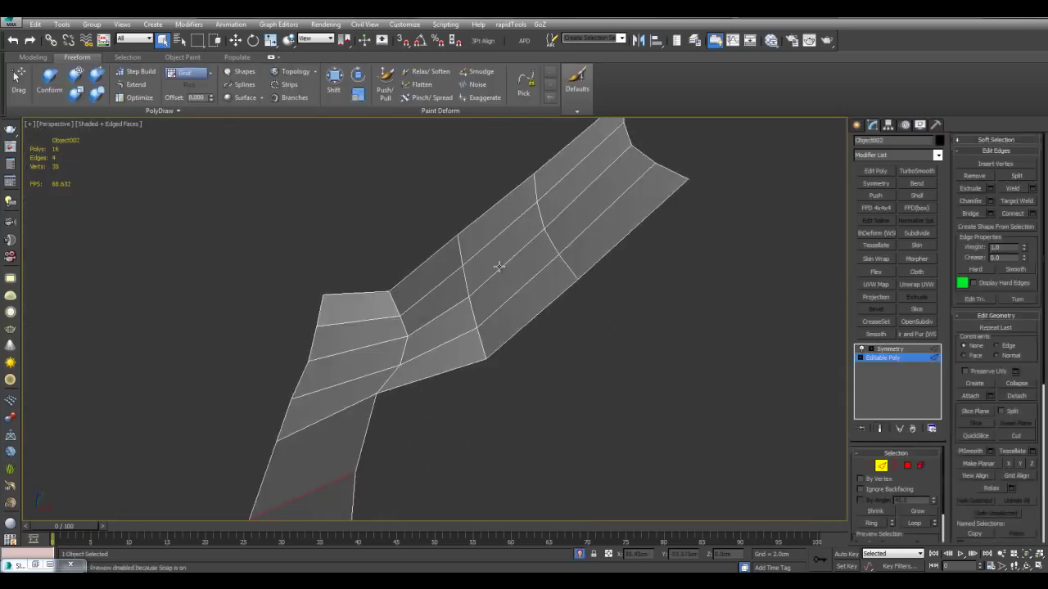
# - Remove the lengthwise inner edge loops from the strip's upper part together with their vertices, and end the isolation
pyautogui.moveTo(498, 222); pyautogui.dragTo(515, 311)
pyautogui.hotkey('alt', 'l')
pyautogui.scroll(-3, 516, 313)
pyautogui.keyDown('alt'); pyautogui.moveTo(602, 301); pyautogui.dragTo(631, 299, button='middle'); pyautogui.keyUp('alt')
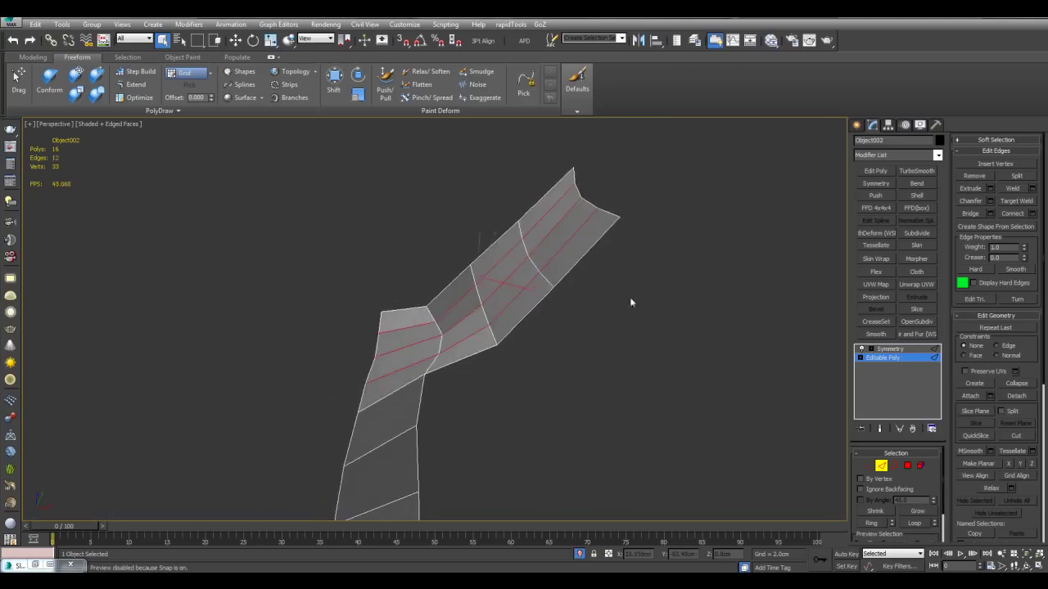
pyautogui.hotkey('ctrl', 'BackSpace')
pyautogui.keyDown('alt'); pyautogui.moveTo(708, 352); pyautogui.dragTo(578, 260, button='middle'); pyautogui.keyUp('alt')
pyautogui.press('2')
pyautogui.hotkey('alt', 'q')
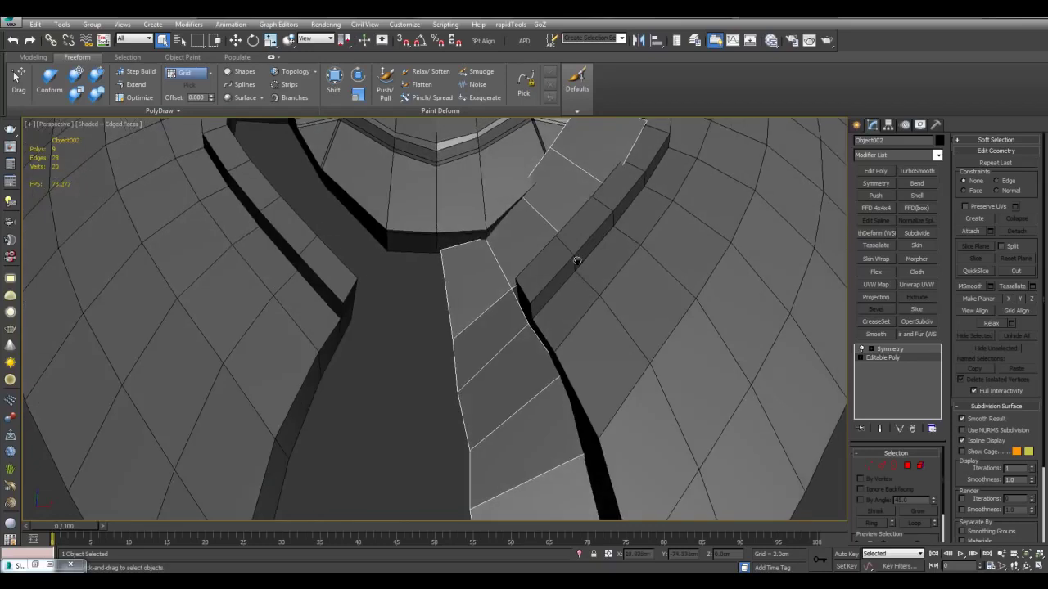
# - Turn on snapping and move the strip's top inner vertex onto the front panel's bottom centre vertex
pyautogui.scroll(2, 574, 266)
pyautogui.press('1')
pyautogui.click(436, 315)
pyautogui.press('w')
pyautogui.keyDown('alt'); pyautogui.moveTo(441, 334); pyautogui.dragTo(486, 313, button='middle'); pyautogui.keyUp('alt')
pyautogui.scroll(2, 485, 327)
pyautogui.click(484, 351)
pyautogui.press('s')
pyautogui.click(460, 329)
pyautogui.moveTo(439, 295); pyautogui.dragTo(442, 295)
pyautogui.keyDown('alt'); pyautogui.moveTo(591, 305); pyautogui.dragTo(557, 311, button='middle'); pyautogui.keyUp('alt')
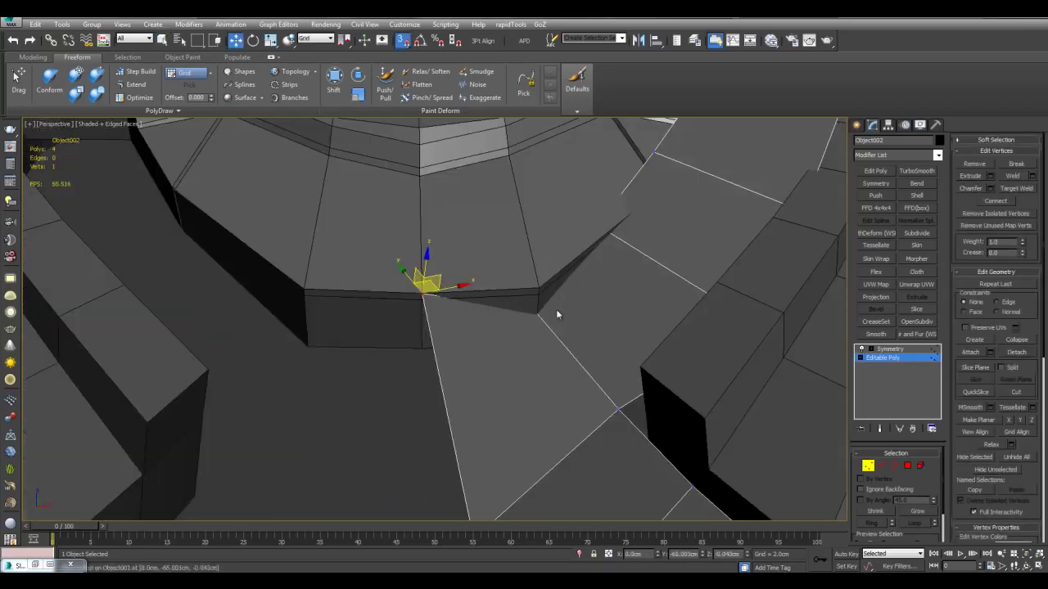
# - Snap the neighbouring strip vertex to the next corner of the panel's bottom edge
pyautogui.scroll(2, 547, 324)
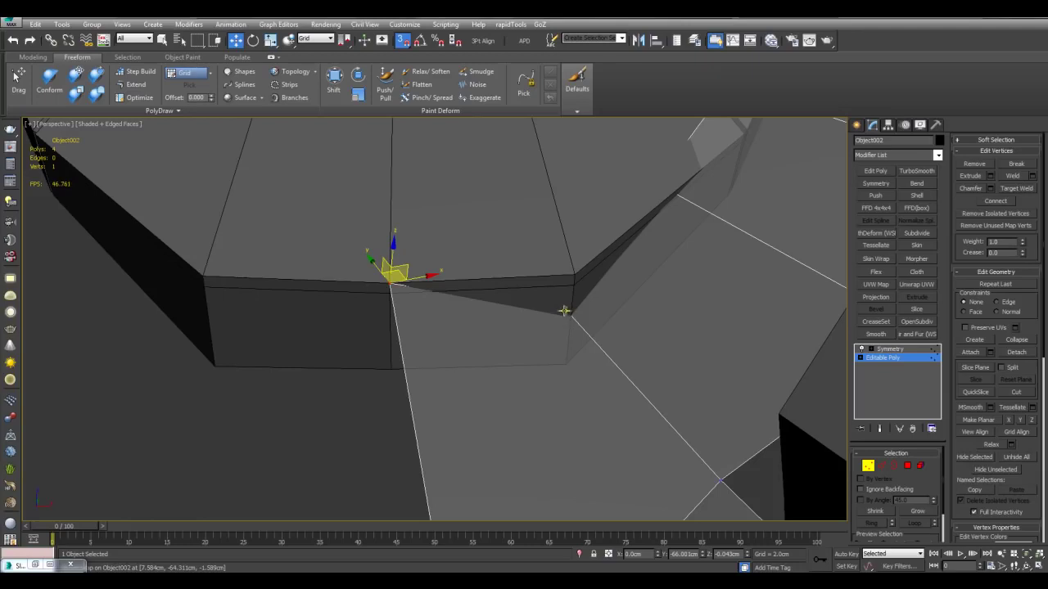
pyautogui.moveTo(568, 311); pyautogui.dragTo(573, 285)
pyautogui.keyDown('alt'); pyautogui.moveTo(577, 279); pyautogui.dragTo(548, 242, button='middle'); pyautogui.keyUp('alt')
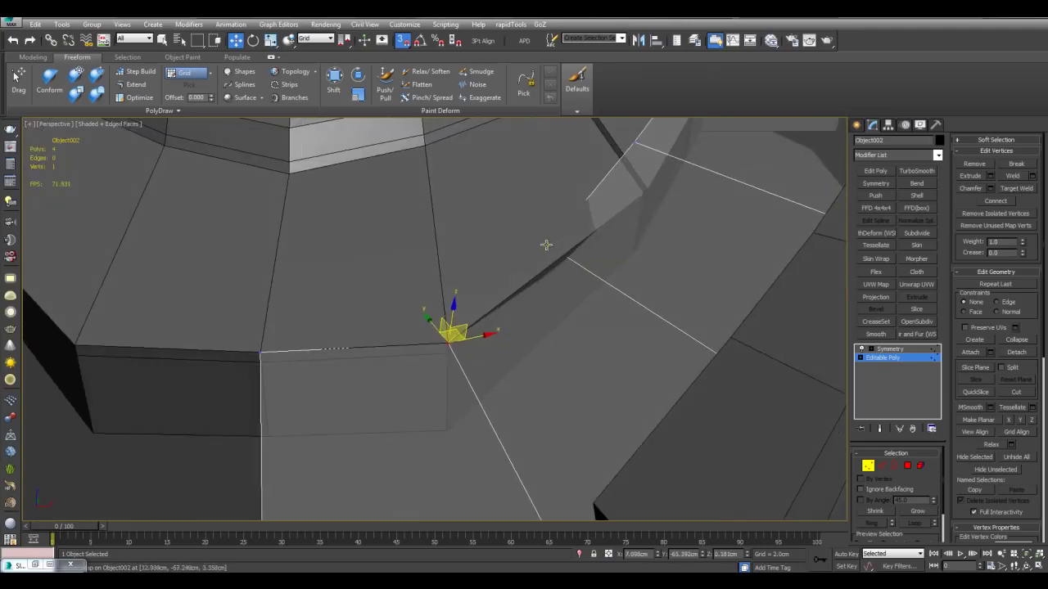
# - Enable Edge/Segment snapping alongside Vertex and snap the next strip vertex onto the panel's slanted lower edge
pyautogui.rightClick(407, 44)
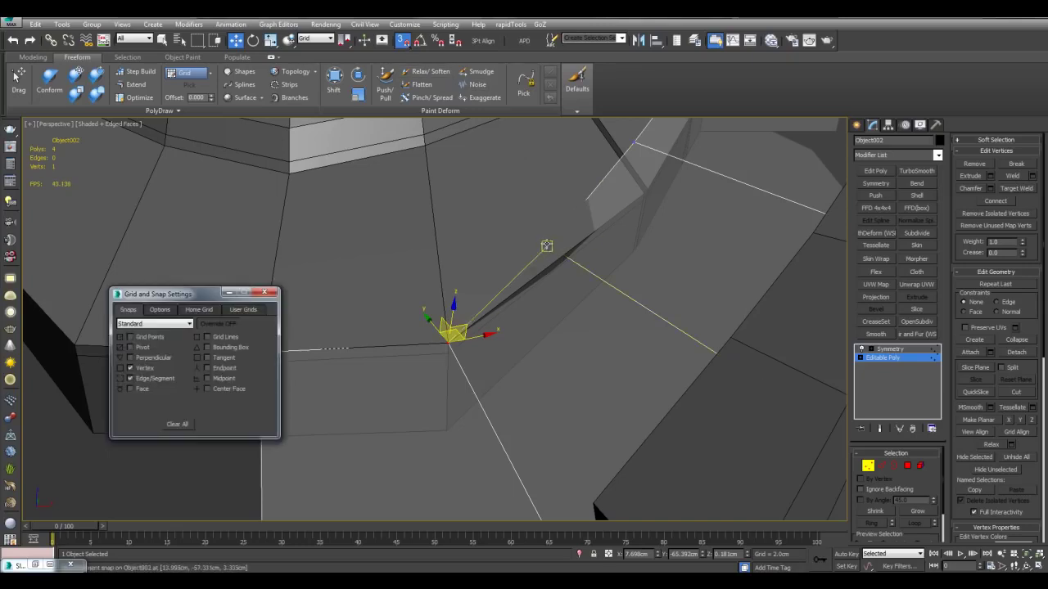
pyautogui.click(547, 244)
pyautogui.moveTo(562, 257); pyautogui.dragTo(563, 257)
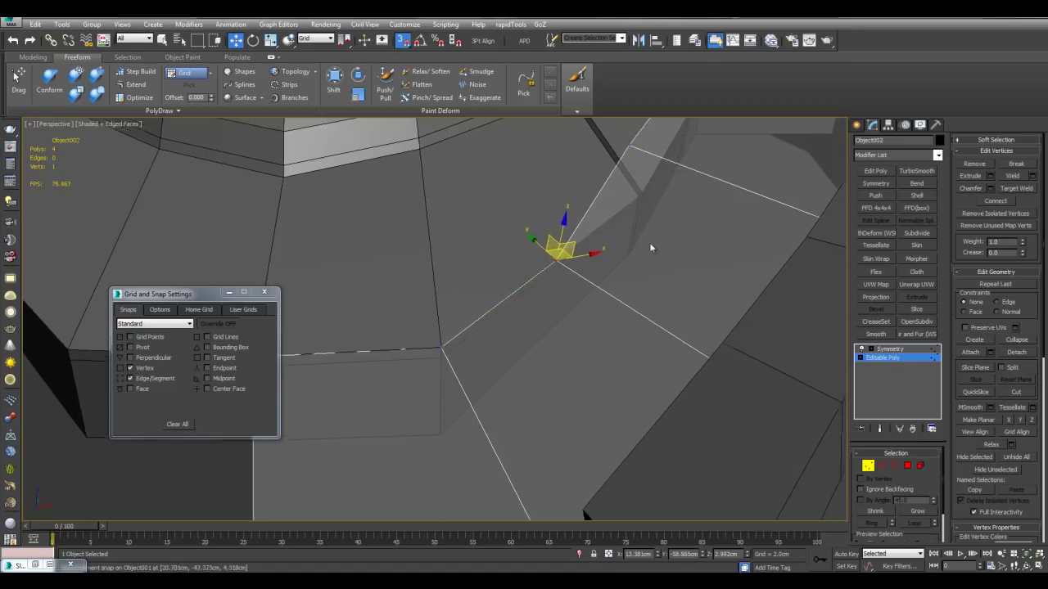
pyautogui.keyDown('alt'); pyautogui.moveTo(649, 243); pyautogui.dragTo(599, 270, button='middle'); pyautogui.keyUp('alt')
# - Snap the strip's remaining inner vertices to the panel beside the narrow groove and up to its upper corner
pyautogui.scroll(3, 565, 274)
pyautogui.moveTo(491, 276); pyautogui.dragTo(554, 248, button='middle')
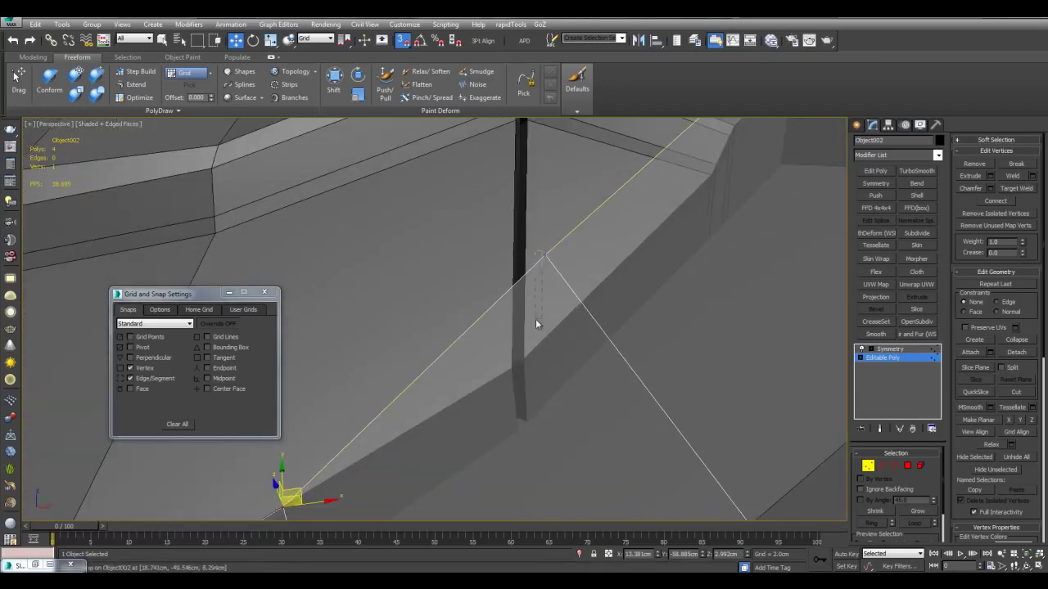
pyautogui.moveTo(548, 259); pyautogui.dragTo(530, 361)
pyautogui.keyDown('alt'); pyautogui.moveTo(530, 361); pyautogui.dragTo(517, 288, button='middle'); pyautogui.keyUp('alt')
pyautogui.moveTo(576, 211); pyautogui.dragTo(602, 244)
pyautogui.scroll(-3, 645, 292)
pyautogui.keyDown('alt'); pyautogui.moveTo(645, 292); pyautogui.dragTo(574, 244, button='middle'); pyautogui.keyUp('alt')
pyautogui.scroll(2, 628, 272)
pyautogui.scroll(-2, 574, 244)
pyautogui.scroll(-4, 565, 226)
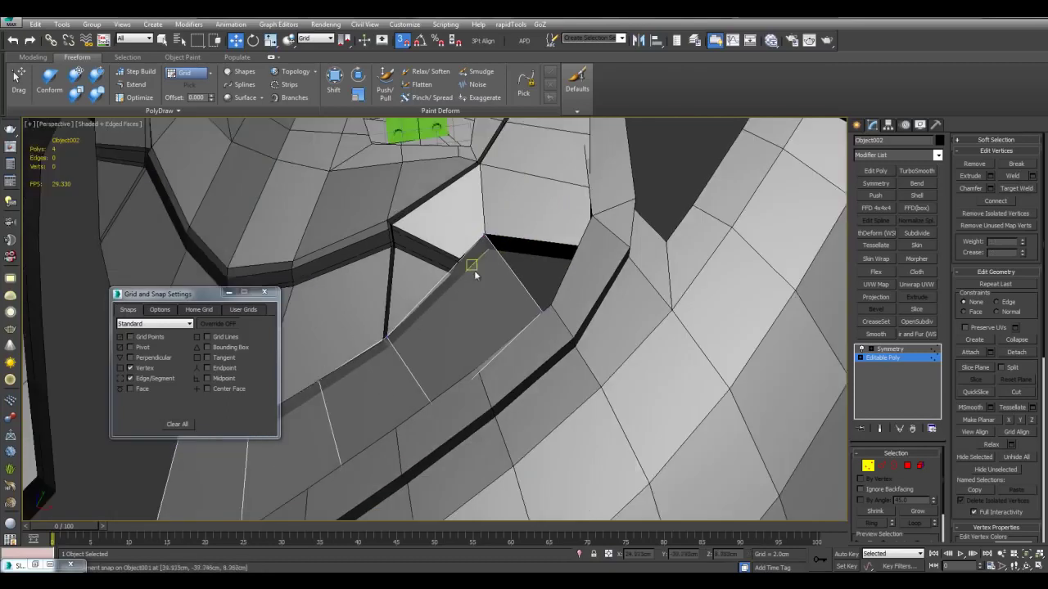
# - Extrude the strip's upper end edge sideways into the opening, turn off Edge/Segment snapping, and return to the vertex level
pyautogui.scroll(2, 475, 270)
pyautogui.hotkey('alt', '1')
pyautogui.scroll(2, 528, 247)
pyautogui.press('2')
pyautogui.moveTo(527, 254); pyautogui.dragTo(593, 245)
pyautogui.click(510, 257)
pyautogui.click(154, 379)
pyautogui.press('1')
pyautogui.scroll(2, 560, 287)
pyautogui.keyDown('alt'); pyautogui.moveTo(559, 287); pyautogui.dragTo(563, 269, button='middle'); pyautogui.keyUp('alt')
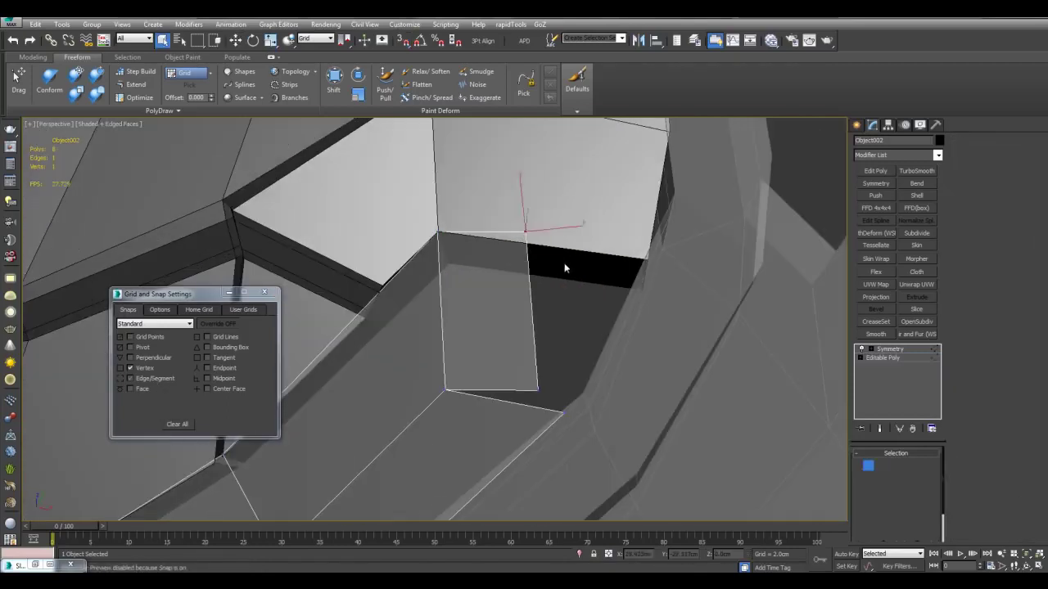
# - Snap the new polygon's upper outer vertex to the far corner of the panel edge above the opening
pyautogui.press('s')
pyautogui.moveTo(527, 231); pyautogui.dragTo(655, 262)
pyautogui.keyDown('alt'); pyautogui.moveTo(571, 377); pyautogui.dragTo(542, 315, button='middle'); pyautogui.keyUp('alt')
pyautogui.scroll(-3, 606, 384)
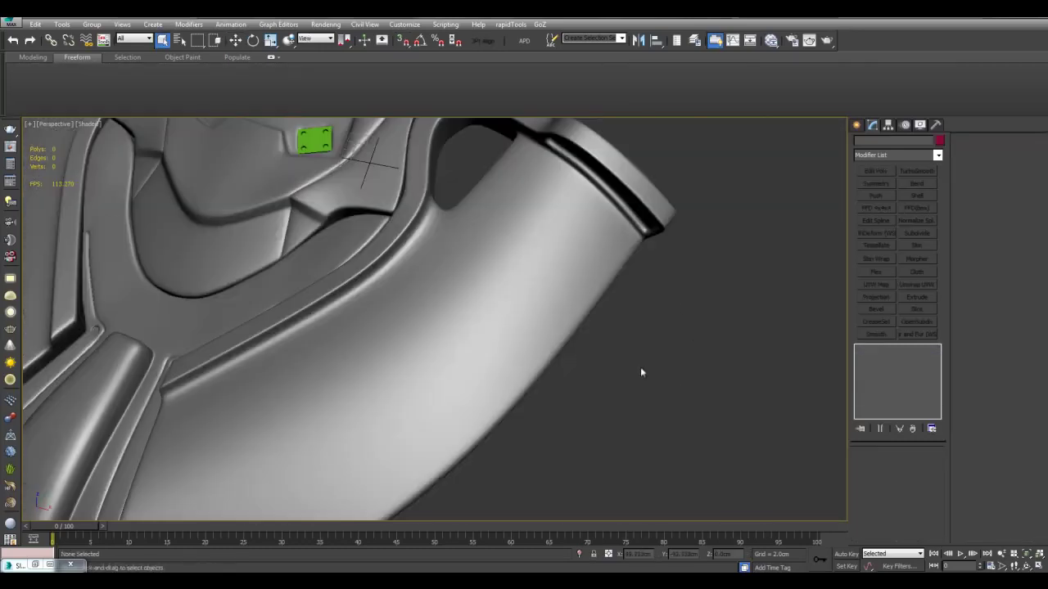
pyautogui.keyDown('alt'); pyautogui.moveTo(641, 369); pyautogui.dragTo(629, 334, button='middle'); pyautogui.keyUp('alt')
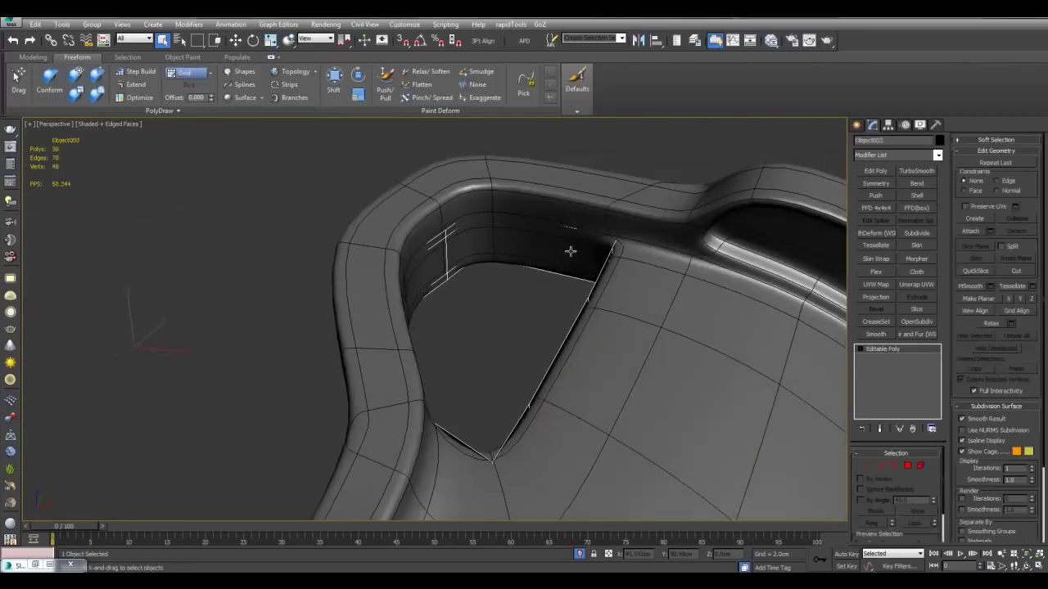
# - Scale a copy of the filler piece's open border inward, cap the remaining hole, and select all its polygons
pyautogui.moveTo(566, 312); pyautogui.dragTo(543, 294, button='middle')
pyautogui.press('r')
pyautogui.keyDown('shift'); pyautogui.moveTo(485, 296); pyautogui.dragTo(489, 304); pyautogui.keyUp('shift')
pyautogui.keyDown('alt'); pyautogui.moveTo(489, 303); pyautogui.dragTo(487, 297, button='middle'); pyautogui.keyUp('alt')
pyautogui.press('3')
pyautogui.hotkey('alt', 'p')
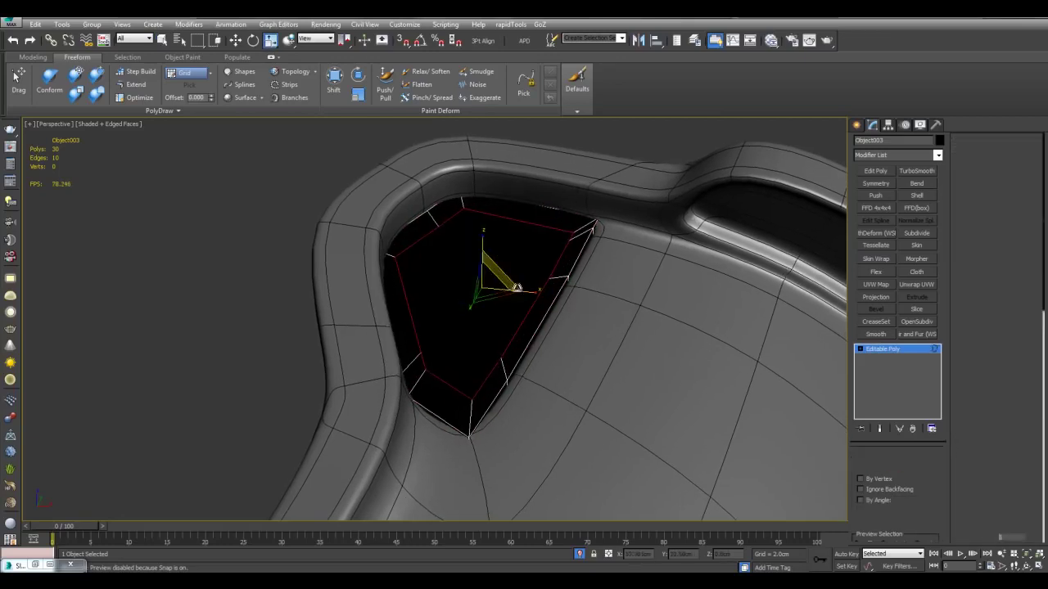
pyautogui.press('4')
pyautogui.press('q')
pyautogui.hotkey('ctrl', 'a')
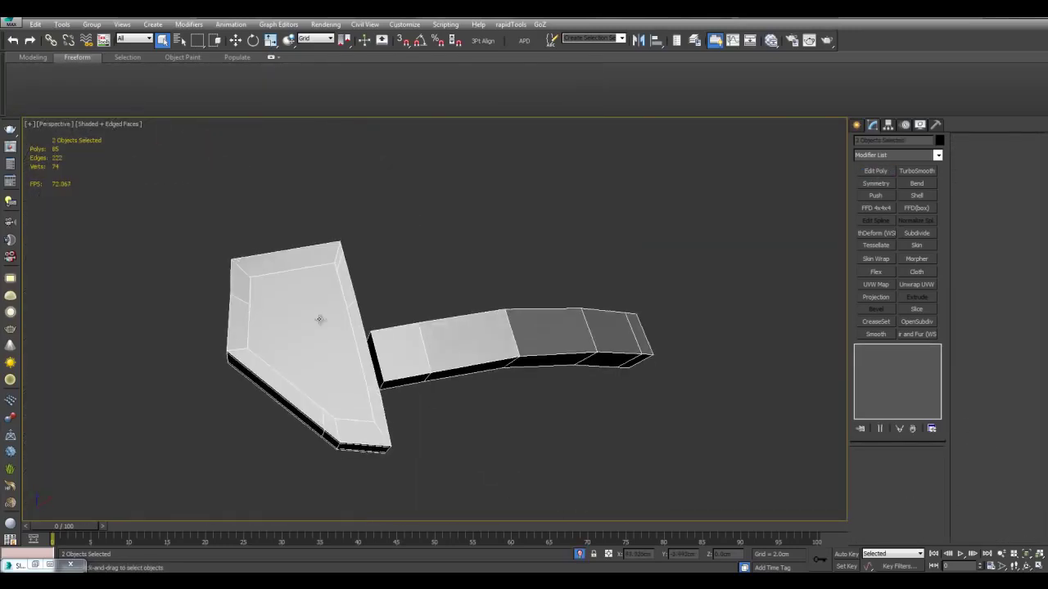
# - Cut a rectangular outline into the filler panel's face, level with the end of the neighbouring strap
pyautogui.keyDown('alt'); pyautogui.moveTo(582, 307); pyautogui.dragTo(547, 298, button='middle'); pyautogui.keyUp('alt')
pyautogui.hotkey('alt', 'c')
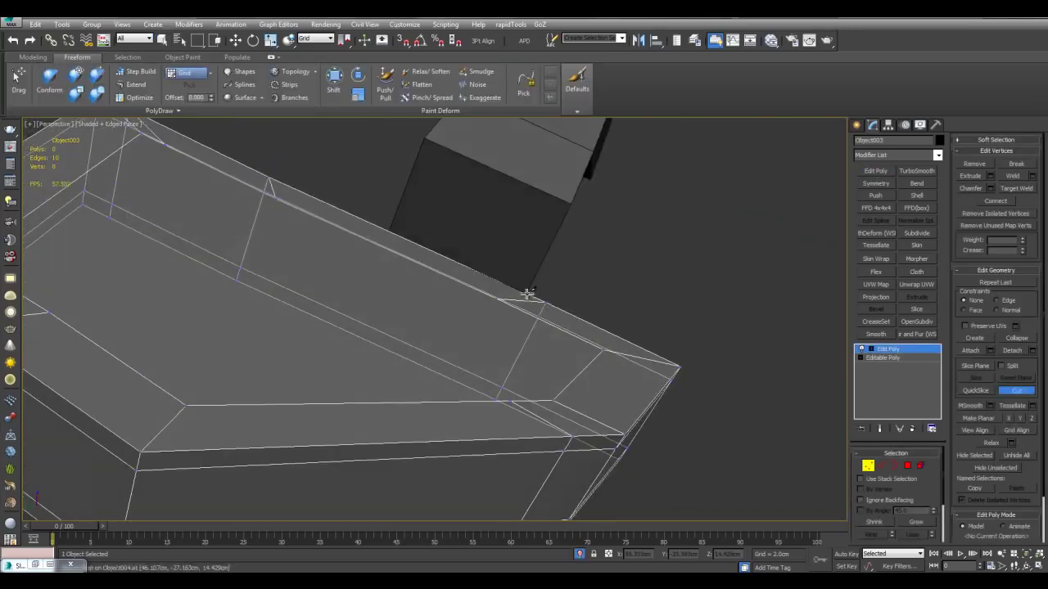
pyautogui.click(520, 303)
pyautogui.click(486, 380)
pyautogui.click(339, 308)
pyautogui.click(386, 232)
pyautogui.rightClick(470, 223)
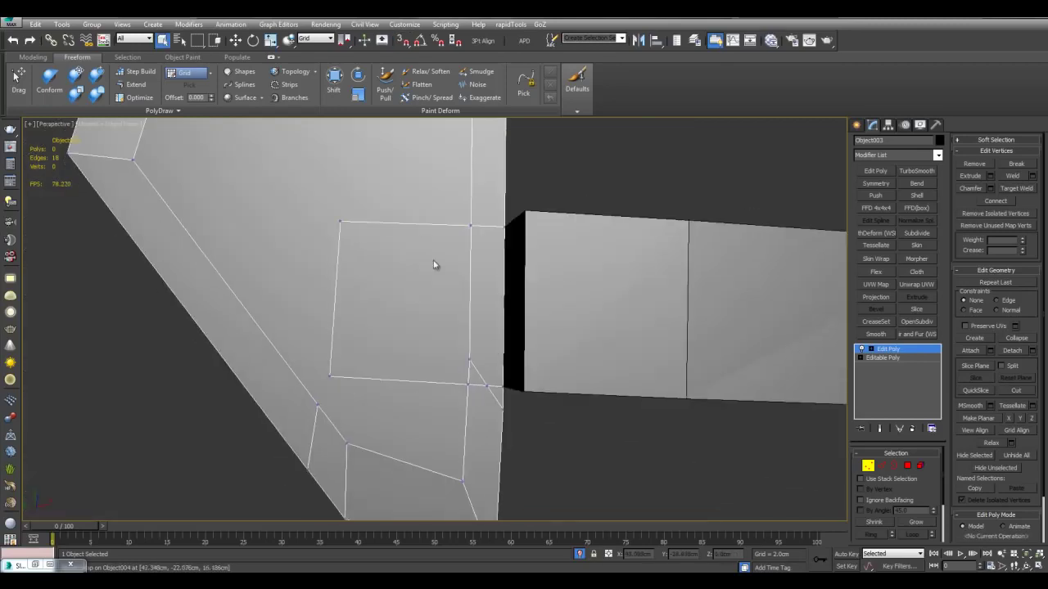
# - Bevel the two outlined polygons as a group with height 4.0 cm and outline 0.0 cm, then leave the polygon level
pyautogui.press('2')
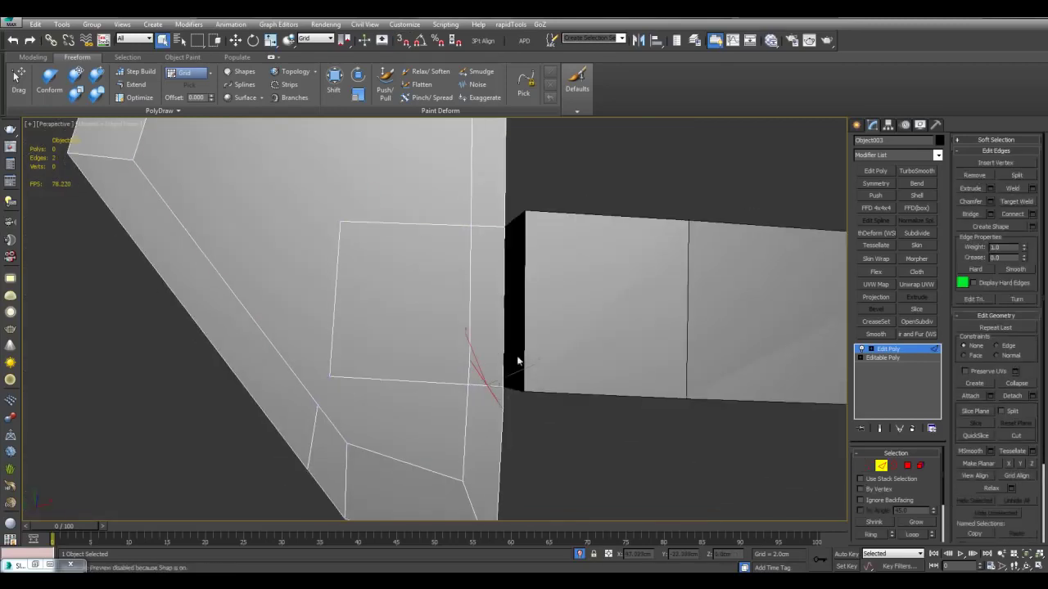
pyautogui.press('4')
pyautogui.click(489, 304)
pyautogui.keyDown('ctrl'); pyautogui.click(410, 301); pyautogui.keyUp('ctrl')
pyautogui.keyDown('alt'); pyautogui.moveTo(410, 302); pyautogui.dragTo(503, 253, button='middle'); pyautogui.keyUp('alt')
pyautogui.click(990, 277)
pyautogui.moveTo(578, 281); pyautogui.dragTo(578, 246)
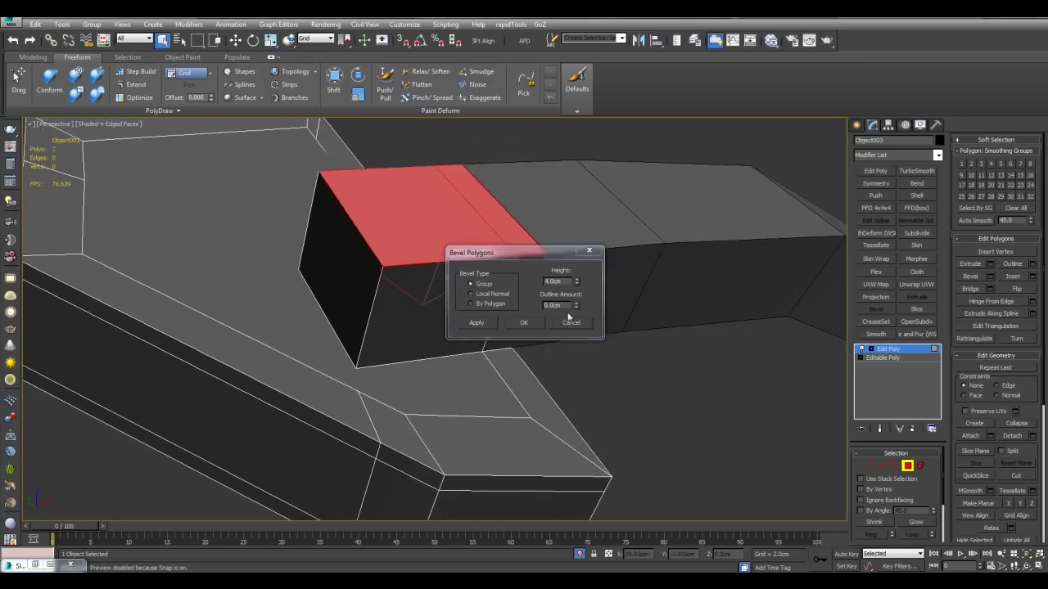
pyautogui.click(526, 323)
pyautogui.keyDown('alt'); pyautogui.moveTo(525, 323); pyautogui.dragTo(539, 301, button='middle'); pyautogui.keyUp('alt')
pyautogui.press('4')
pyautogui.keyDown('alt'); pyautogui.moveTo(610, 291); pyautogui.dragTo(631, 267, button='middle'); pyautogui.keyUp('alt')
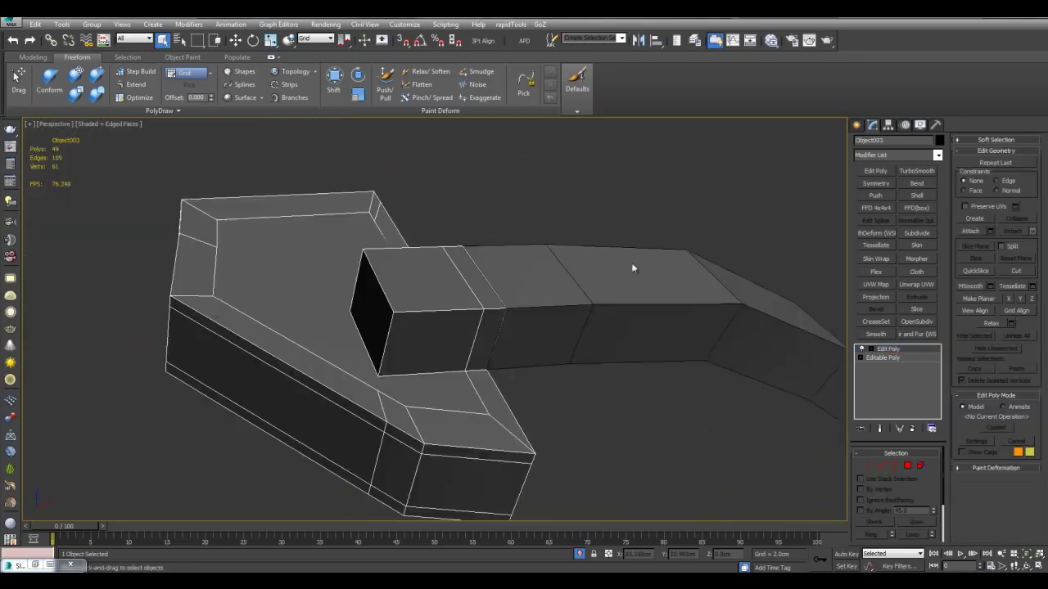
pyautogui.moveTo(446, 357); pyautogui.dragTo(548, 308, button='middle')
pyautogui.scroll(3, 548, 308)
pyautogui.press('1')
pyautogui.hotkey('alt', 'x')
pyautogui.keyDown('alt'); pyautogui.moveTo(487, 357); pyautogui.dragTo(488, 296, button='middle'); pyautogui.keyUp('alt')
pyautogui.scroll(-4, 489, 296)
pyautogui.hotkey('alt', 'x')
pyautogui.press('w')
pyautogui.press('2')
# - With snapping on, cut edges from the raised block's base to the two inner corners at the panel's wide end
pyautogui.moveTo(479, 338); pyautogui.dragTo(482, 252, button='middle')
pyautogui.scroll(3, 481, 251)
pyautogui.press('1')
pyautogui.click(454, 306)
pyautogui.hotkey('alt', 'c')
pyautogui.keyDown('alt'); pyautogui.moveTo(535, 311); pyautogui.dragTo(564, 326, button='middle'); pyautogui.keyUp('alt')
pyautogui.press('s')
pyautogui.click(460, 375)
pyautogui.click(402, 151)
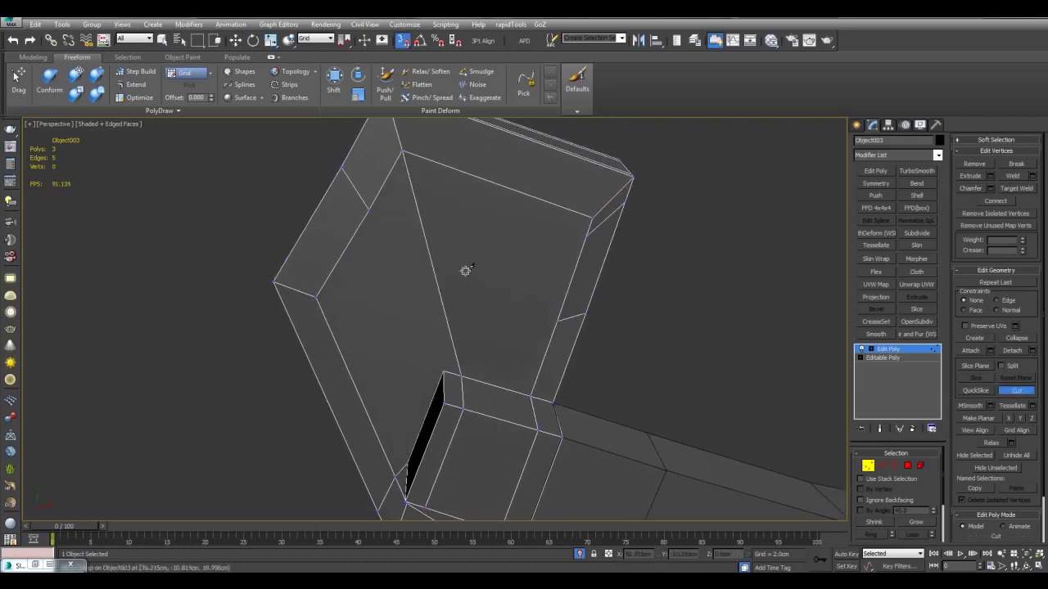
pyautogui.click(403, 152)
pyautogui.rightClick(590, 219)
# - Remove the surplus diagonal edge between the block's base and the panel's inner corner
pyautogui.press('2')
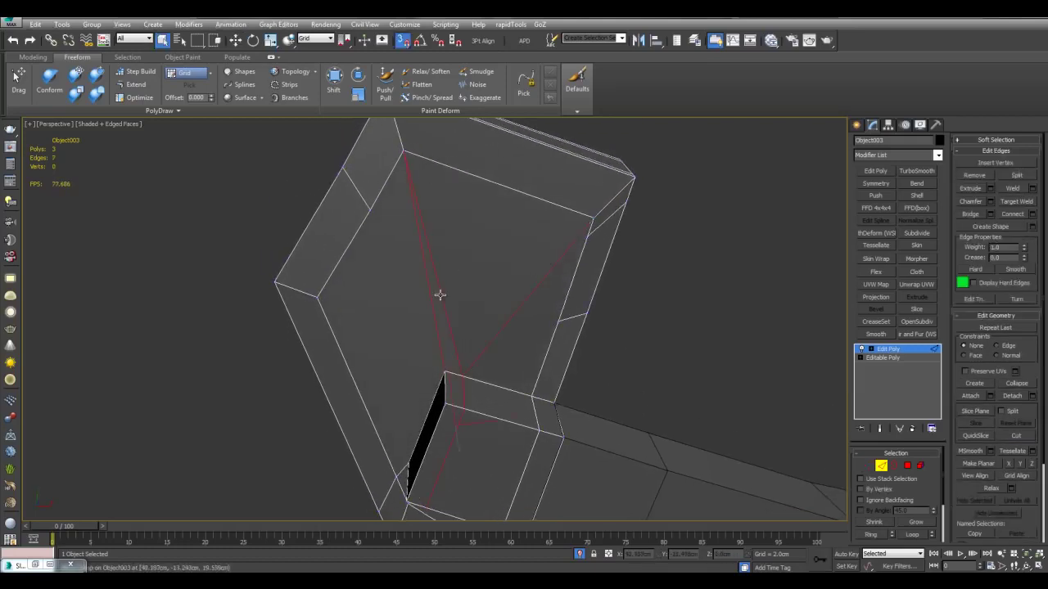
pyautogui.click(439, 295)
pyautogui.press('BackSpace')
pyautogui.moveTo(536, 302); pyautogui.dragTo(542, 302, button='middle')
# - Cut a cross edge over the panel's wide end, linking the existing edge points on its two opposite sides
pyautogui.press('1')
pyautogui.hotkey('alt', 'c')
pyautogui.click(562, 320)
pyautogui.click(374, 209)
pyautogui.keyDown('alt'); pyautogui.moveTo(500, 222); pyautogui.dragTo(541, 238, button='middle'); pyautogui.keyUp('alt')
pyautogui.rightClick(538, 222)
# - Slide a vertex of the new cross cut along its edge with snapping off, then return to the object level
pyautogui.hotkey('shift', 'x')
pyautogui.click(537, 217)
pyautogui.press('s')
pyautogui.moveTo(562, 207); pyautogui.dragTo(547, 213)
pyautogui.press('q')
pyautogui.scroll(-3, 666, 264)
pyautogui.moveTo(666, 265); pyautogui.dragTo(660, 228, button='middle')
pyautogui.press('1')
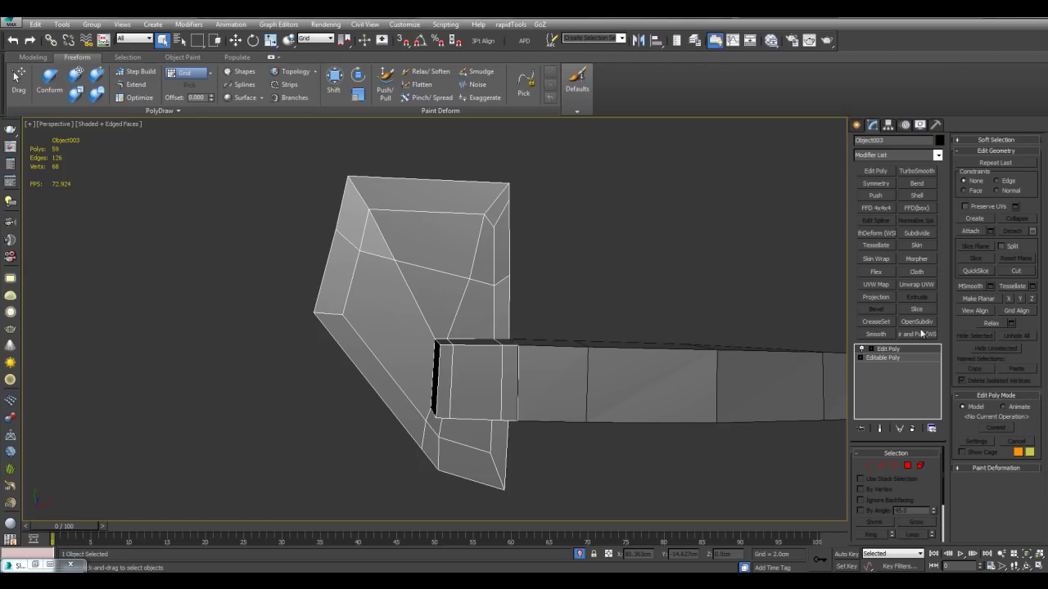
# - Add OpenSubdiv with a CreaseSet modifier beneath it, and select the panel's hard edges by a 90° face angle, ±45
pyautogui.click(917, 322)
pyautogui.click(899, 358)
pyautogui.click(877, 322)
pyautogui.press('2')
pyautogui.moveTo(906, 532); pyautogui.dragTo(897, 500)
pyautogui.click(897, 515)
pyautogui.keyDown('alt'); pyautogui.moveTo(643, 438); pyautogui.dragTo(684, 339, button='middle'); pyautogui.keyUp('alt')
pyautogui.hotkey('alt', 'x')
pyautogui.scroll(2, 576, 398)
pyautogui.keyDown('alt'); pyautogui.moveTo(566, 379); pyautogui.dragTo(582, 393, button='middle'); pyautogui.keyUp('alt')
pyautogui.hotkey('alt', 'x')
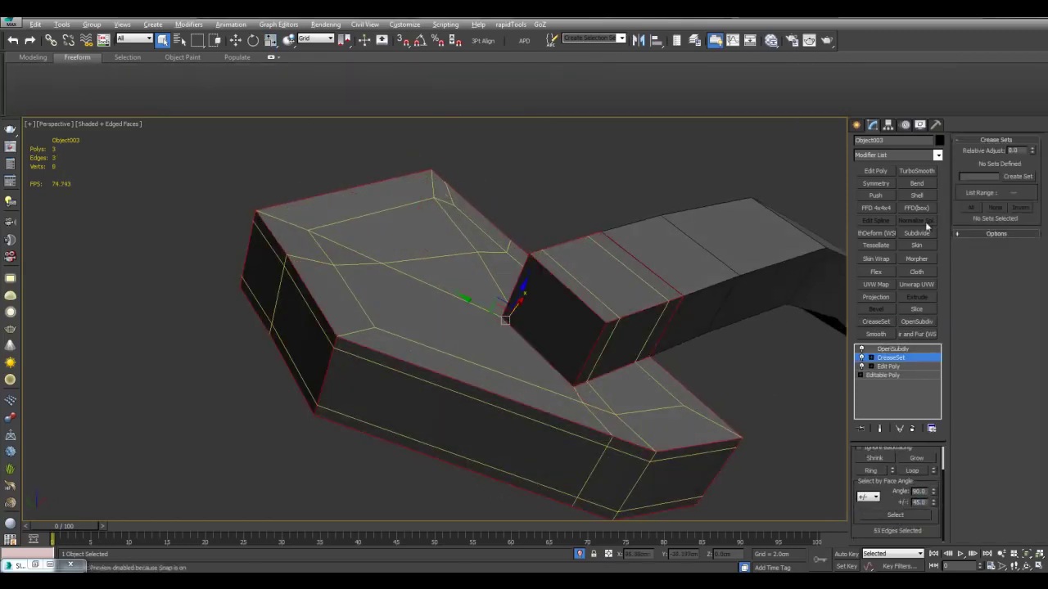
# - Create a crease set with value 0.2 from the selected edges and return to OpenSubdiv without edge display
pyautogui.click(1012, 177)
pyautogui.press('2')
pyautogui.moveTo(727, 274); pyautogui.dragTo(735, 281, button='middle')
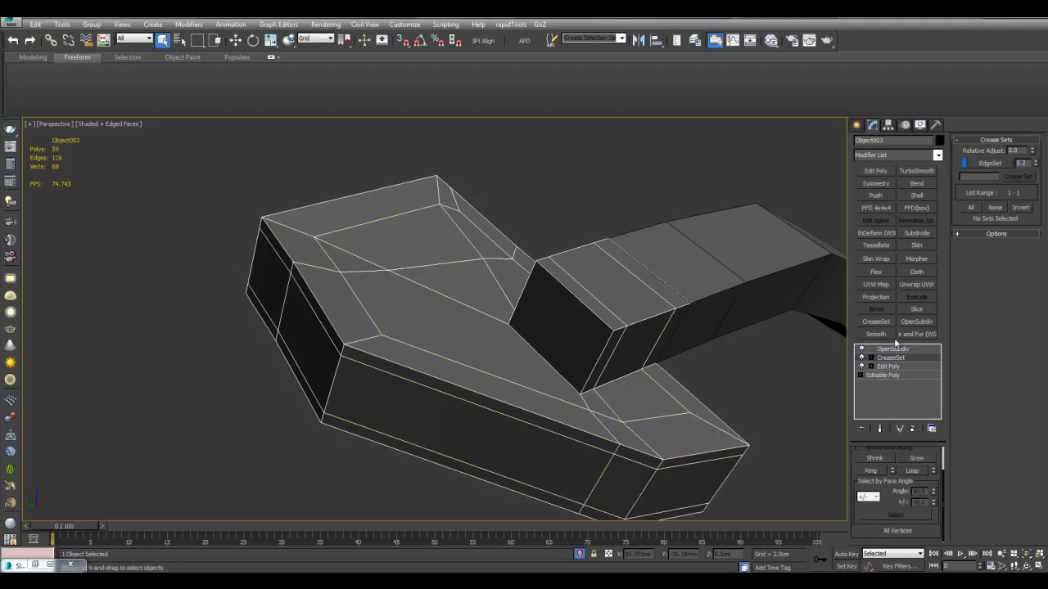
pyautogui.click(895, 349)
pyautogui.press('F4')
pyautogui.keyDown('alt'); pyautogui.moveTo(777, 340); pyautogui.dragTo(711, 229, button='middle'); pyautogui.keyUp('alt')
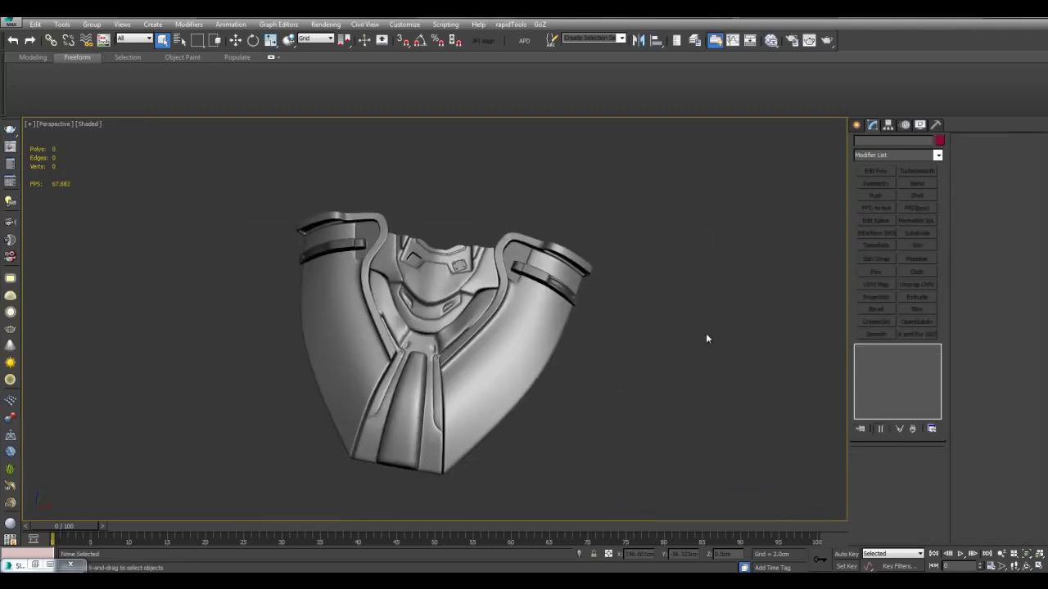
# - Show edged faces, select the small plate with four screw holes, and delete its TurboSmooth modifier
pyautogui.keyDown('alt'); pyautogui.moveTo(706, 338); pyautogui.dragTo(680, 292, button='middle'); pyautogui.keyUp('alt')
pyautogui.scroll(8, 612, 271)
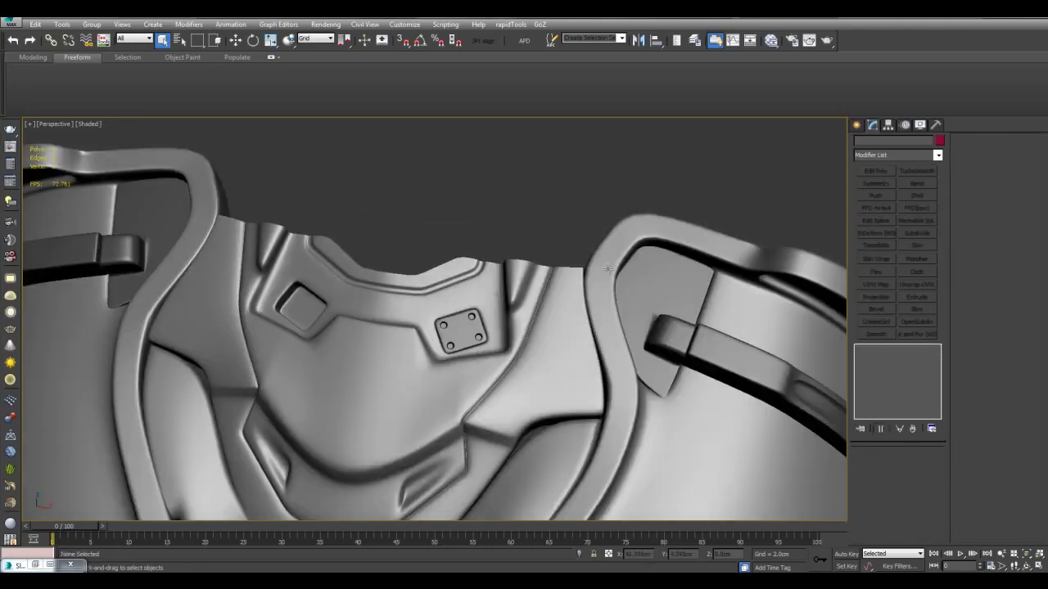
pyautogui.press('F4')
pyautogui.scroll(5, 328, 332)
pyautogui.click(708, 354)
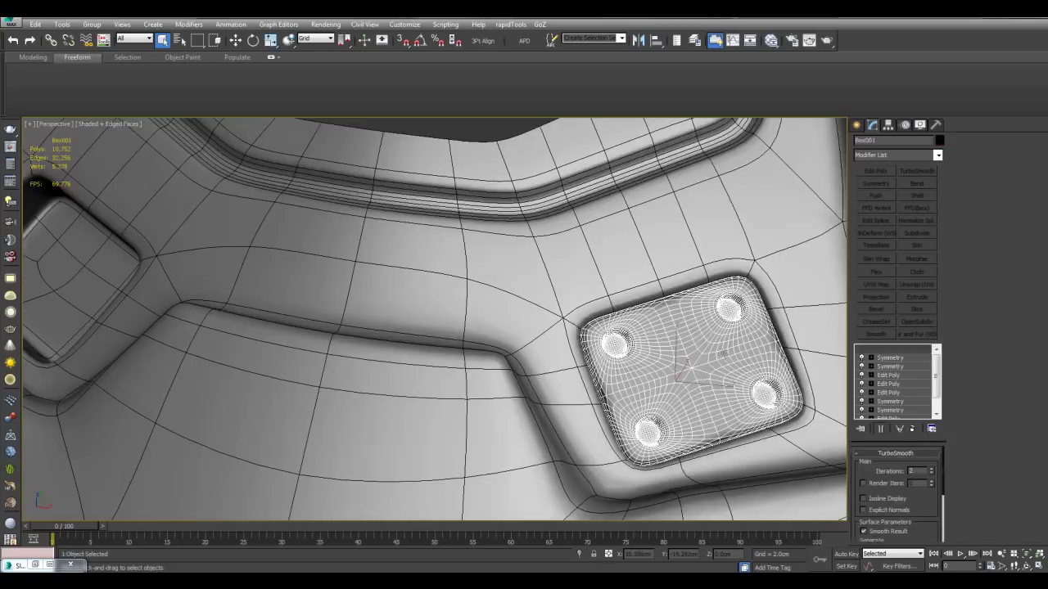
pyautogui.rightClick(888, 351)
pyautogui.click(918, 122)
pyautogui.scroll(-7, 797, 255)
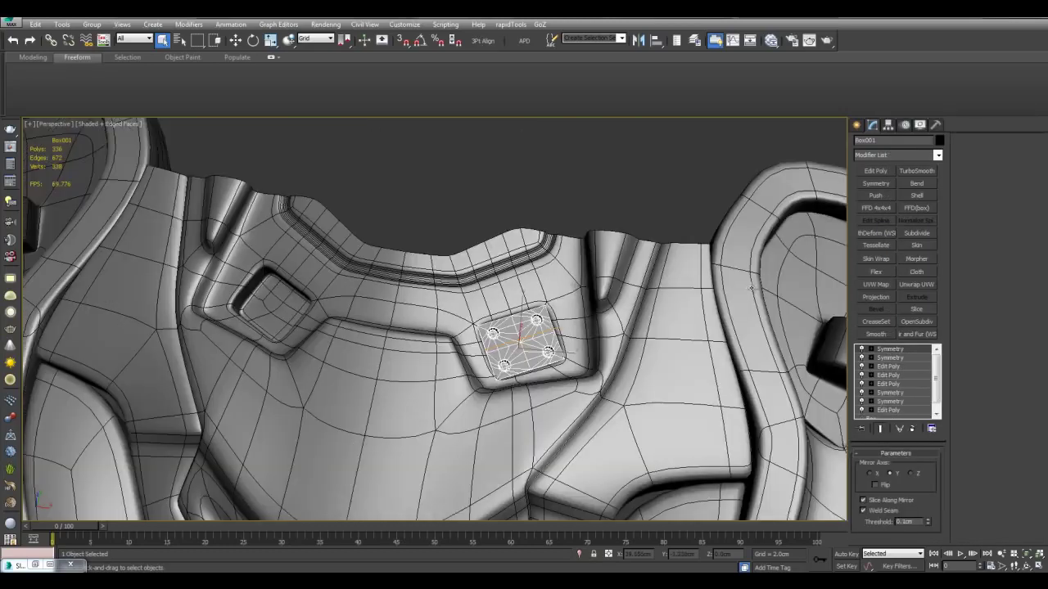
# - Add a Symmetry modifier with mirror axis X to the screw-hole plate and isolate the plate
pyautogui.click(892, 184)
pyautogui.hotkey('alt', 'q')
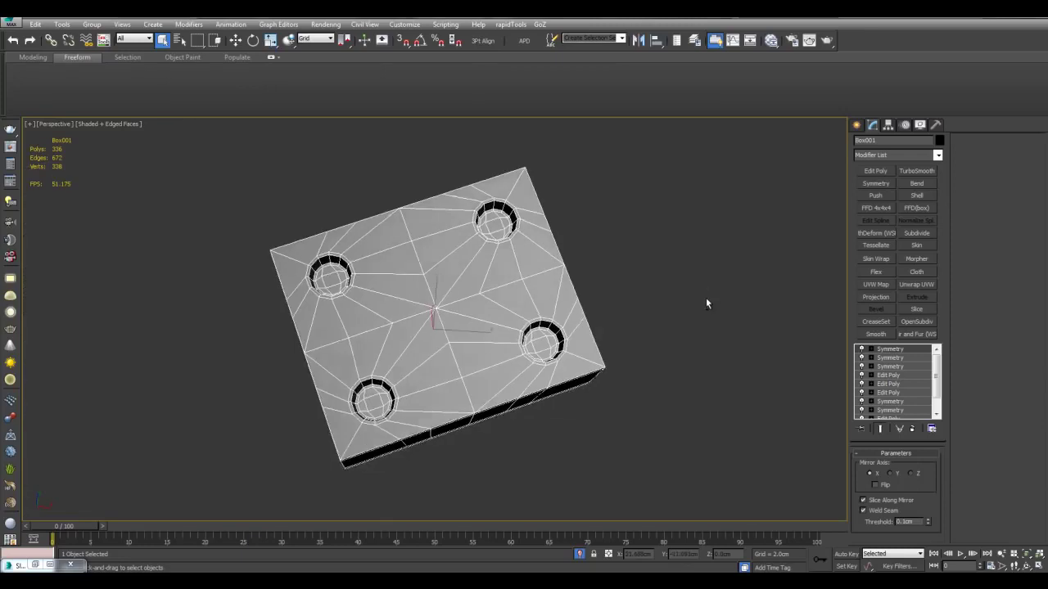
pyautogui.keyDown('alt'); pyautogui.moveTo(574, 333); pyautogui.dragTo(797, 340, button='middle'); pyautogui.keyUp('alt')
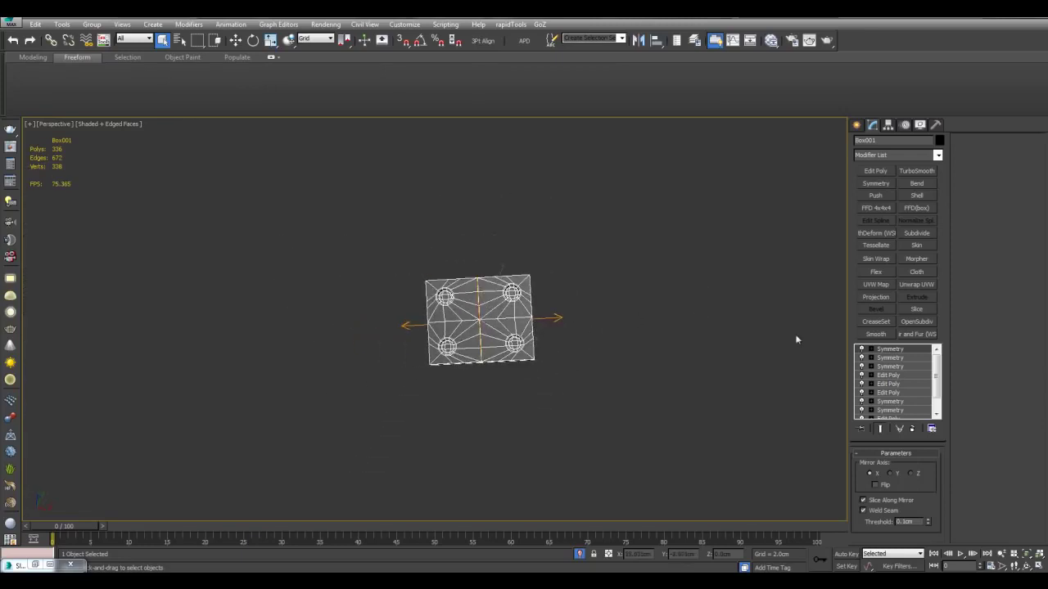
# - Move the Symmetry mirror plane clear of the plate and set its X position to 0.0 cm
pyautogui.click(888, 358)
pyautogui.moveTo(500, 312); pyautogui.dragTo(431, 317)
pyautogui.keyDown('alt'); pyautogui.moveTo(438, 315); pyautogui.dragTo(560, 307, button='middle'); pyautogui.keyUp('alt')
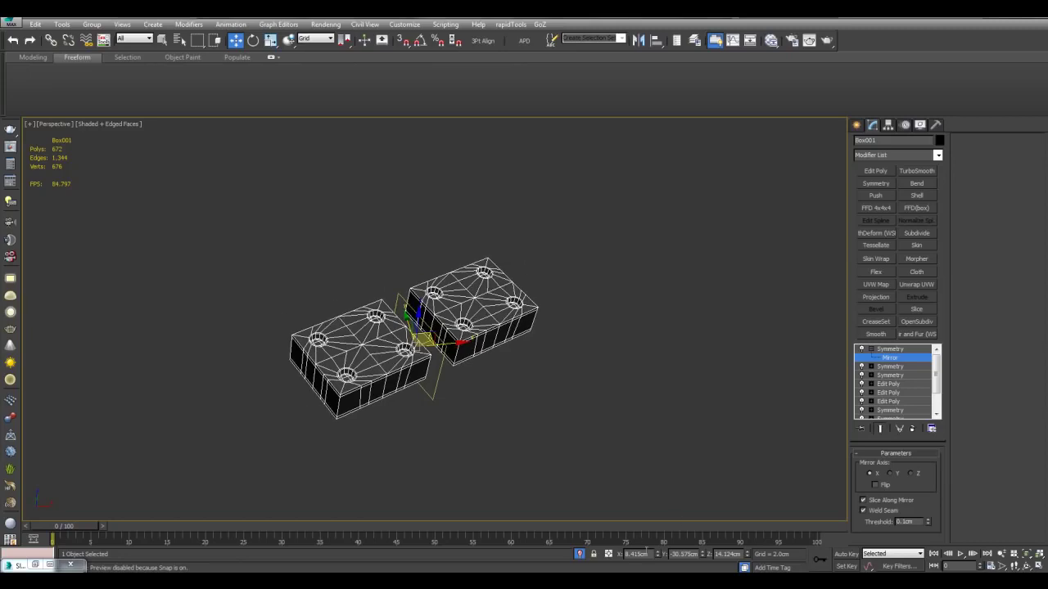
pyautogui.moveTo(658, 555); pyautogui.dragTo(591, 376)
pyautogui.scroll(-2, 593, 376)
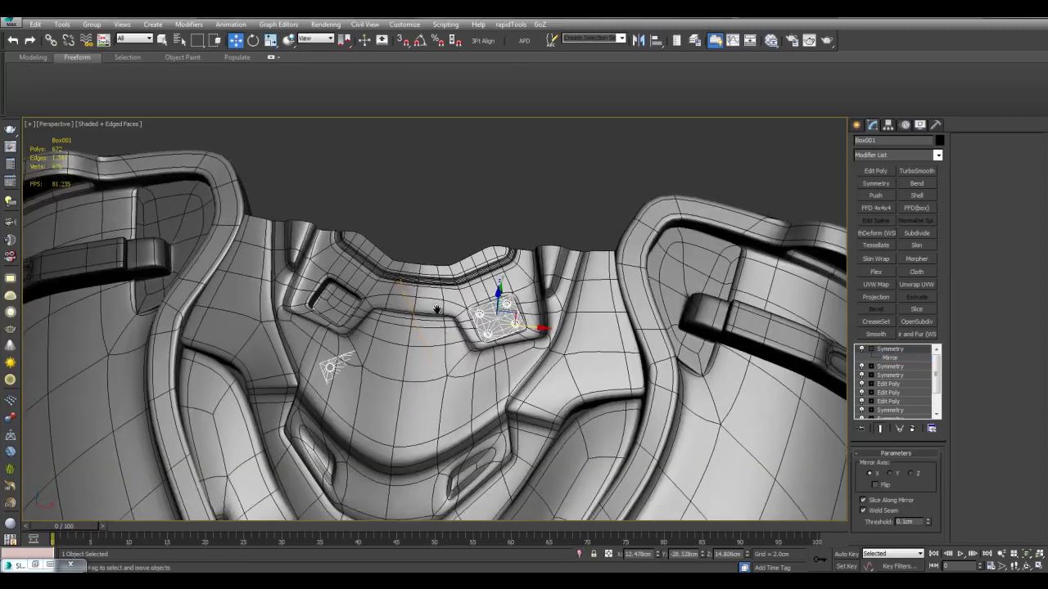
pyautogui.scroll(5, 447, 315)
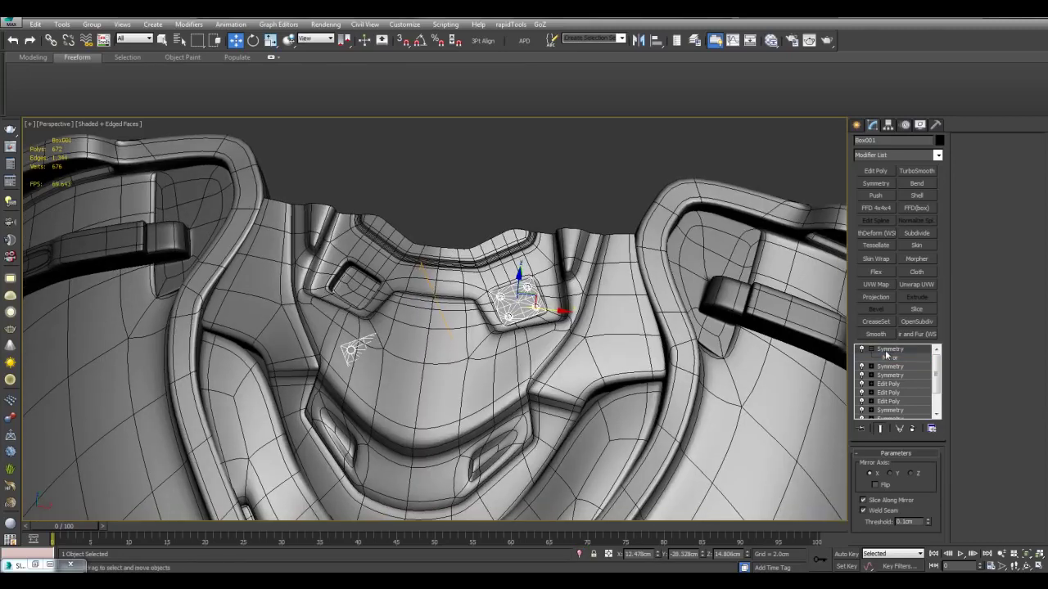
# - Reactivate the Symmetry mirror and switch the reference coordinate system to Local
pyautogui.keyDown('alt'); pyautogui.moveTo(769, 338); pyautogui.dragTo(763, 360, button='middle'); pyautogui.keyUp('alt')
pyautogui.scroll(3, 763, 360)
pyautogui.click(894, 357)
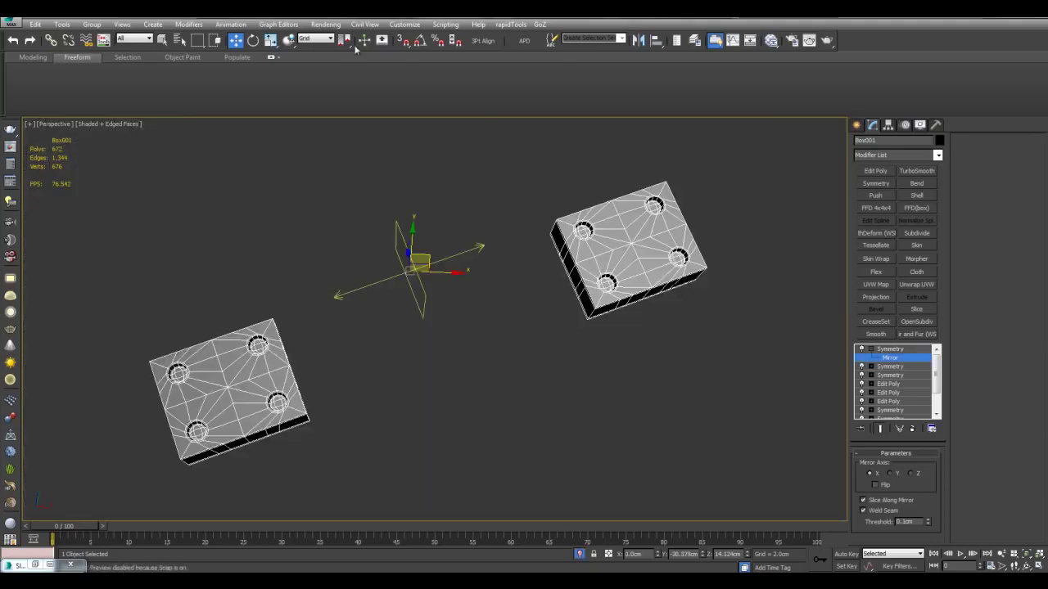
pyautogui.click(315, 38)
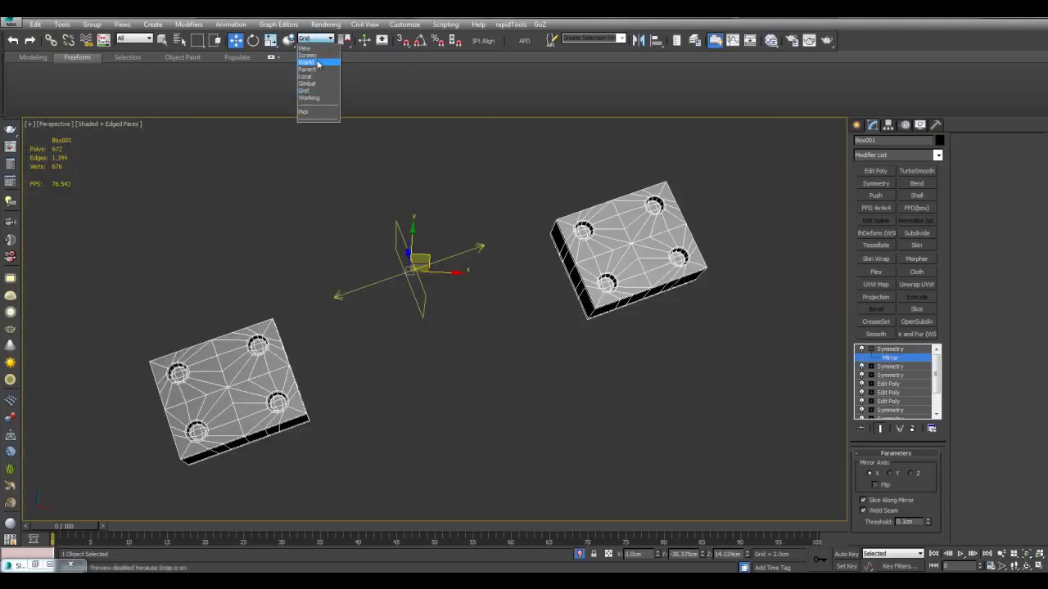
pyautogui.click(318, 82)
pyautogui.keyDown('alt'); pyautogui.moveTo(434, 209); pyautogui.dragTo(472, 214, button='middle'); pyautogui.keyUp('alt')
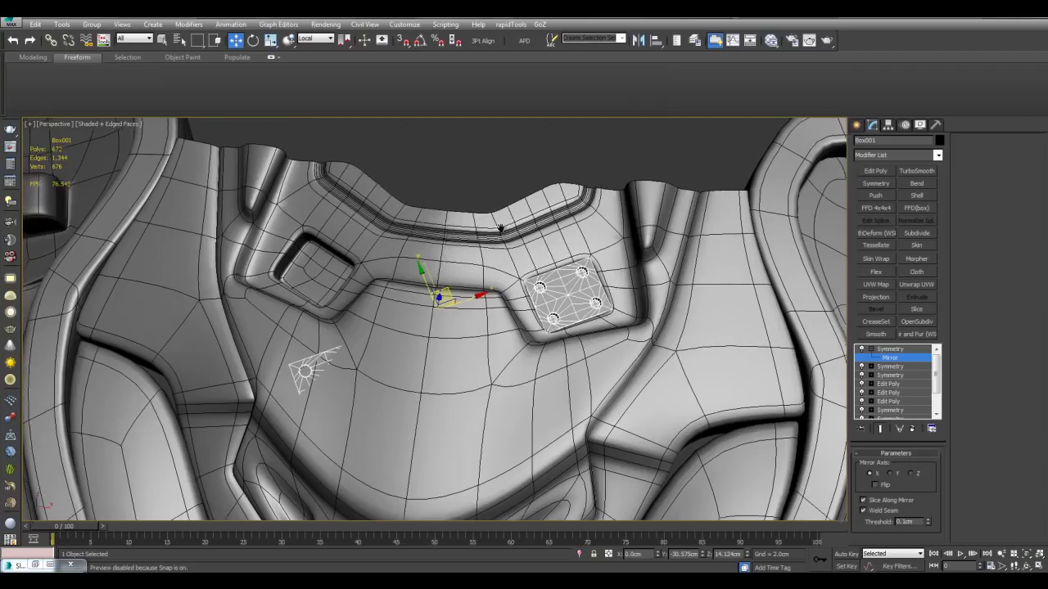
# - Align the mirror to the central body panel's pivot point in X, Y and Z position and orientation
pyautogui.hotkey('alt', 'a')
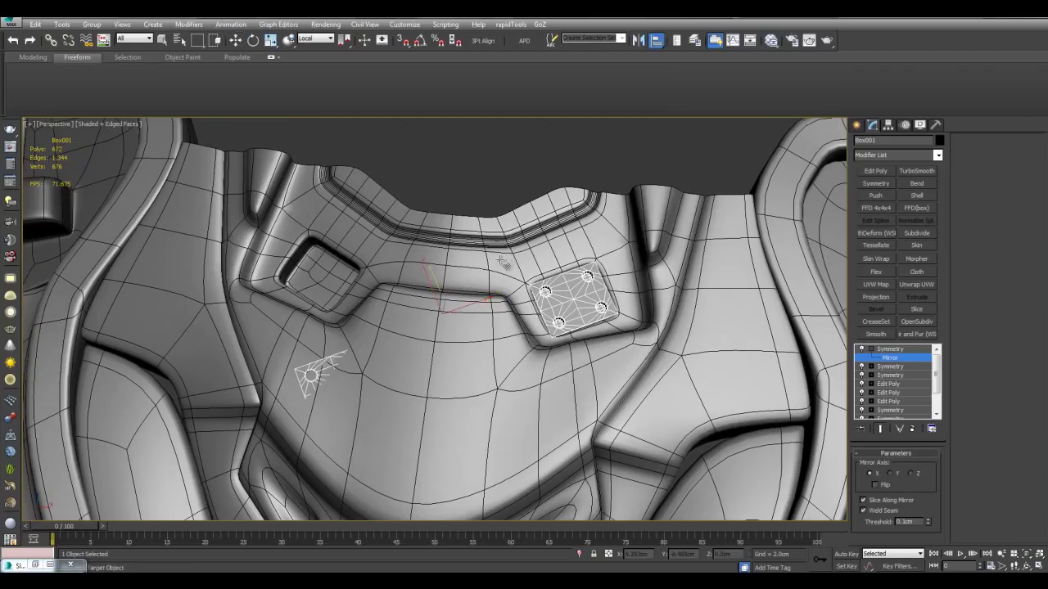
pyautogui.click(501, 260)
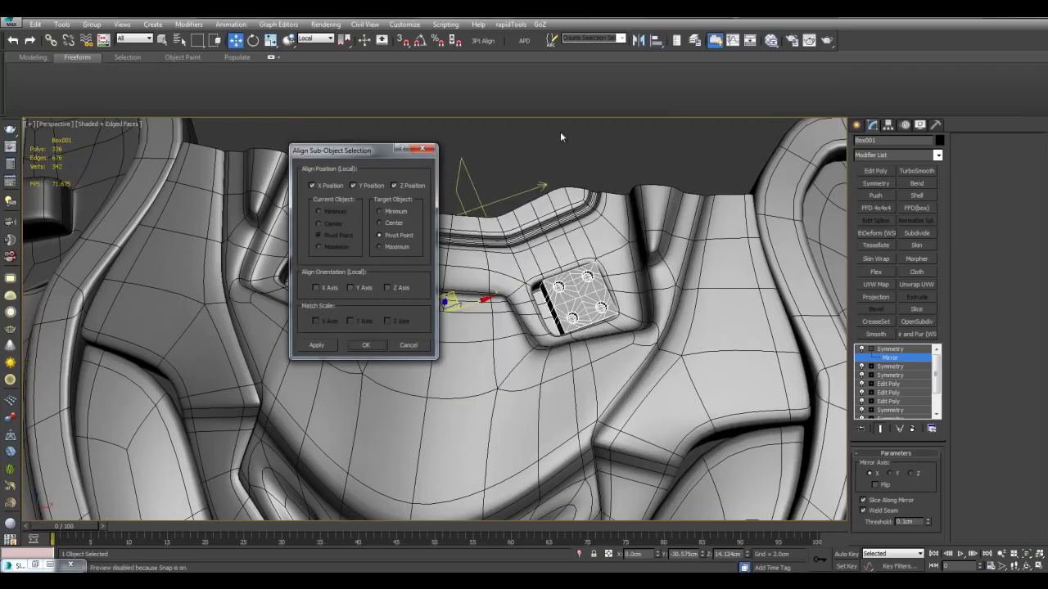
pyautogui.click(316, 289)
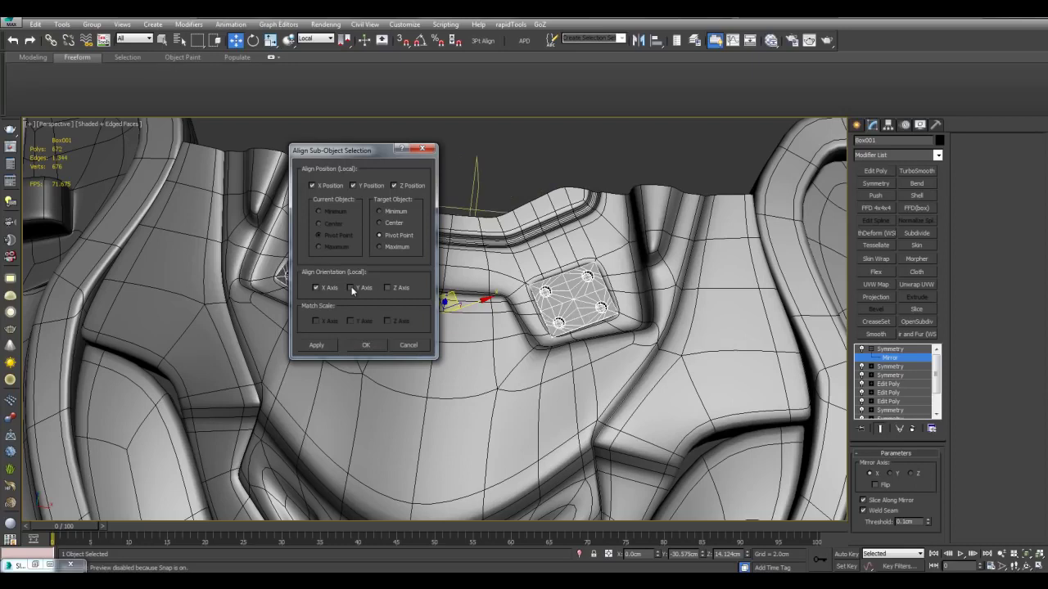
pyautogui.click(388, 289)
pyautogui.moveTo(385, 150); pyautogui.dragTo(725, 197)
pyautogui.click(707, 392)
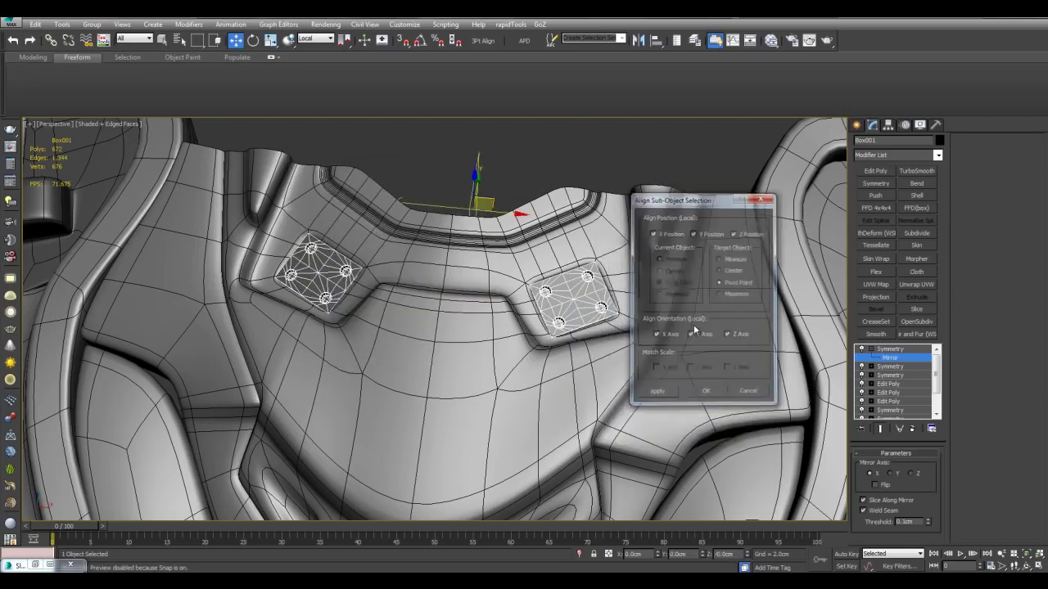
# - Leave the mirror level, add TurboSmooth to the mirrored plates, and hide the edge display
pyautogui.scroll(-5, 424, 310)
pyautogui.scroll(5, 436, 327)
pyautogui.press('1')
pyautogui.press('q')
pyautogui.moveTo(315, 240)
pyautogui.keyDown('alt'); pyautogui.mouseDown(button='middle')
pyautogui.moveTo(311, 261)
pyautogui.moveTo(352, 283)
pyautogui.moveTo(318, 260)
pyautogui.mouseUp(button='middle'); pyautogui.keyUp('alt')
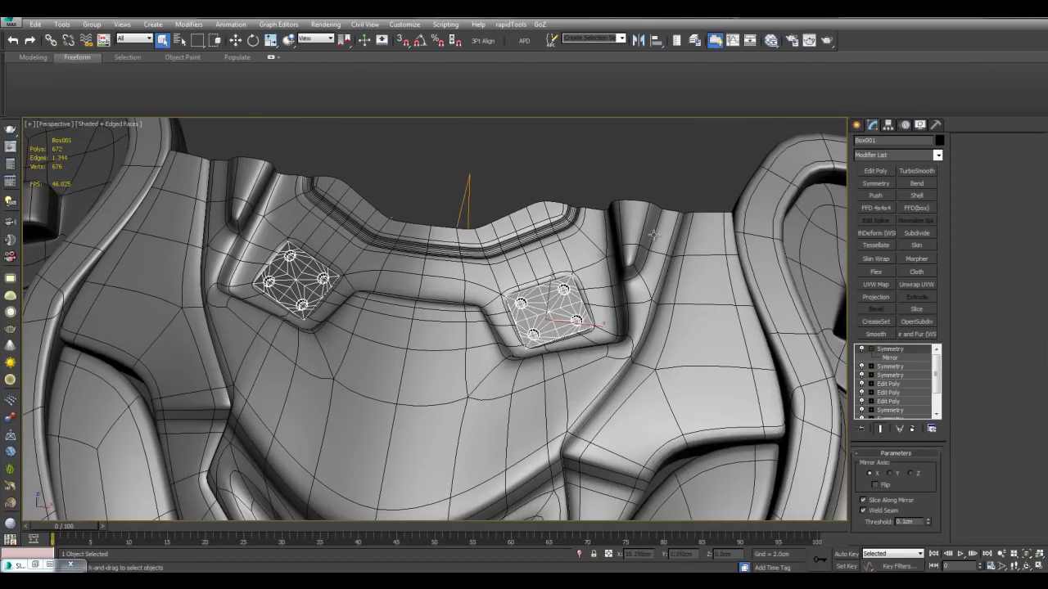
pyautogui.click(916, 171)
pyautogui.press('F4')
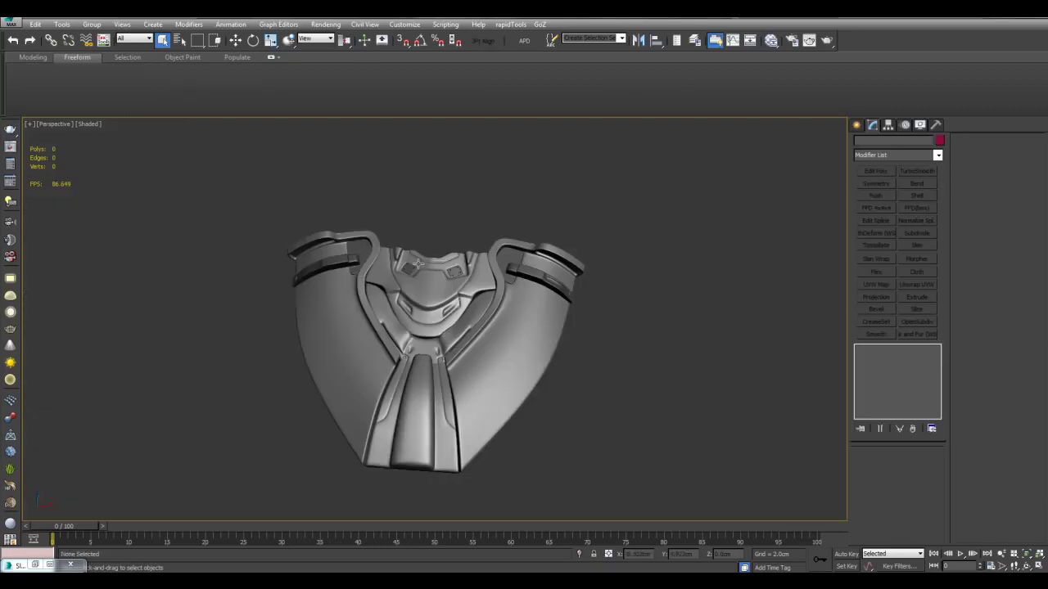
# - Examine the finished model with and without edged faces, checking the strap, filler panels and mirrored plates
pyautogui.keyDown('alt'); pyautogui.moveTo(619, 349); pyautogui.dragTo(612, 369, button='middle'); pyautogui.keyUp('alt')
pyautogui.scroll(4, 594, 341)
pyautogui.press('F4')
pyautogui.scroll(5, 536, 298)
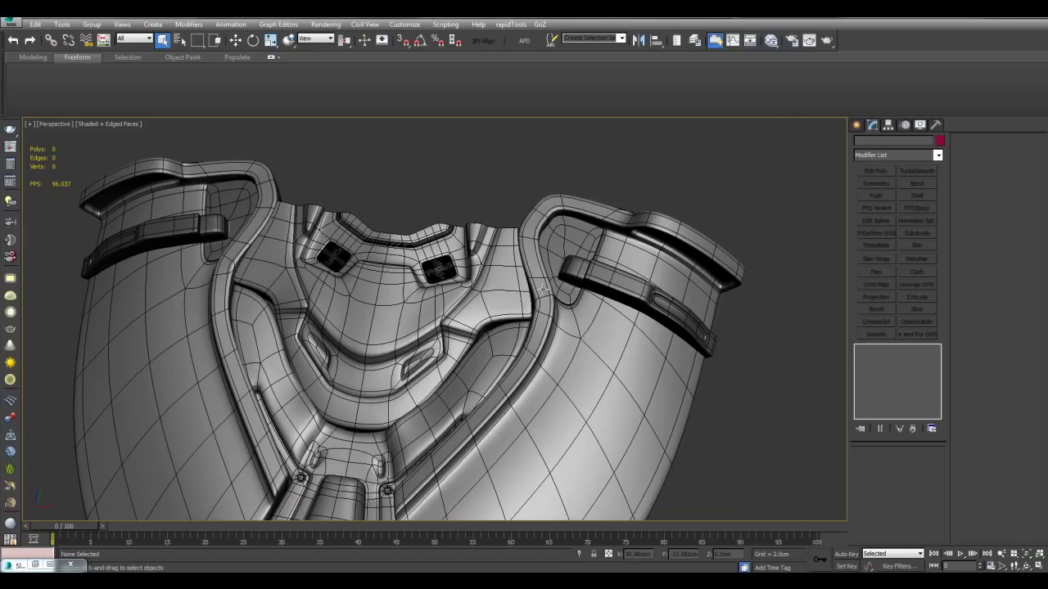
pyautogui.click(576, 278)
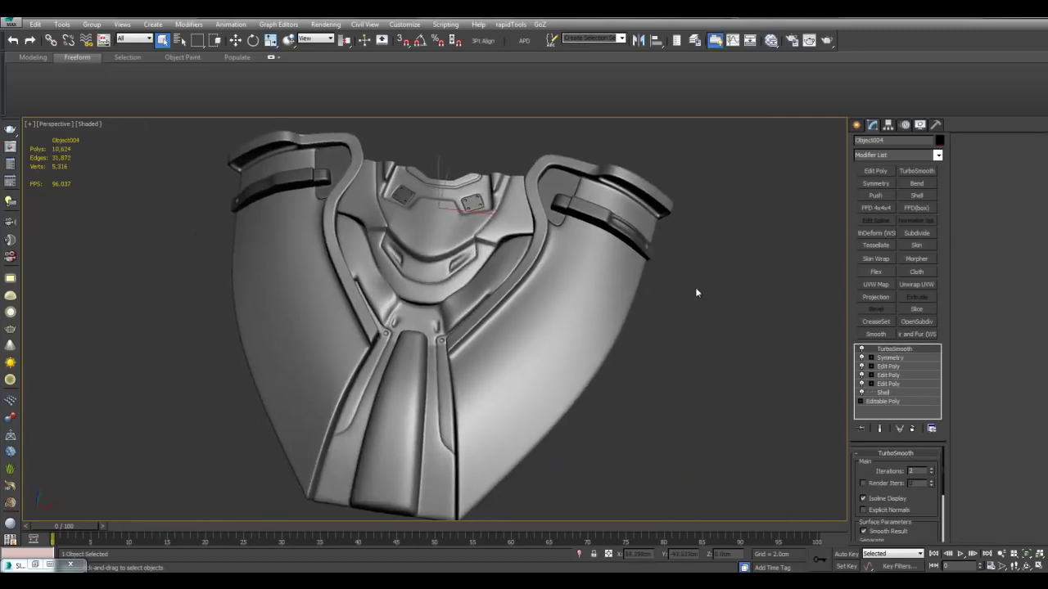
pyautogui.click(707, 305)
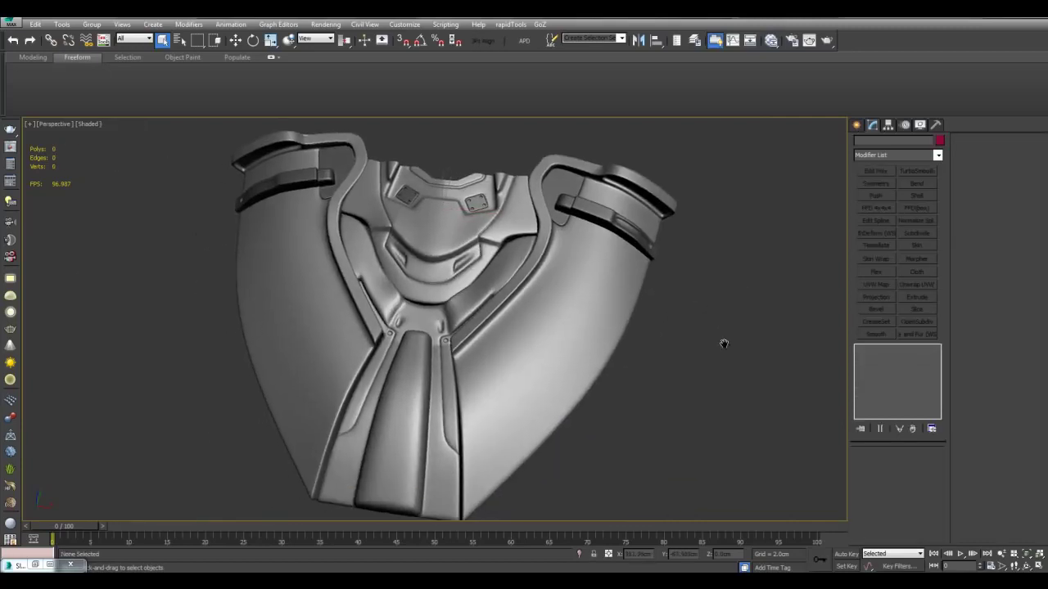